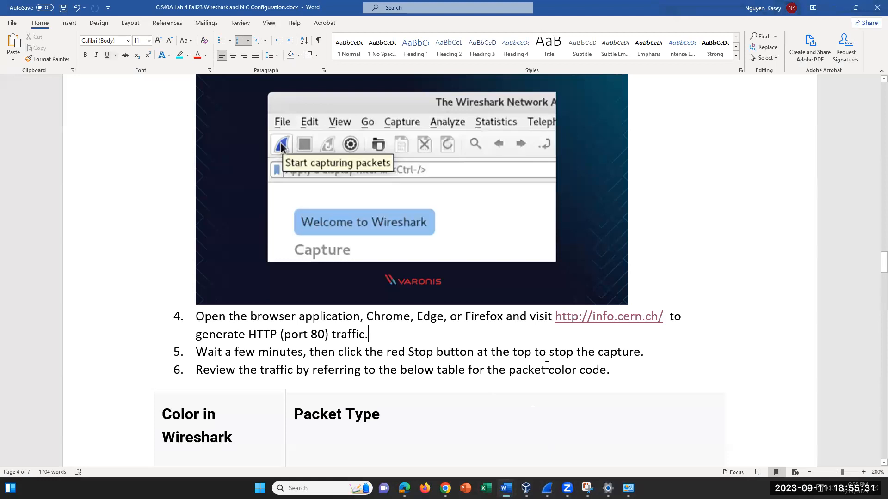
- Scroll the colour table and highlight the TCP entry to review it
scroll(575, 403, "down", 3)
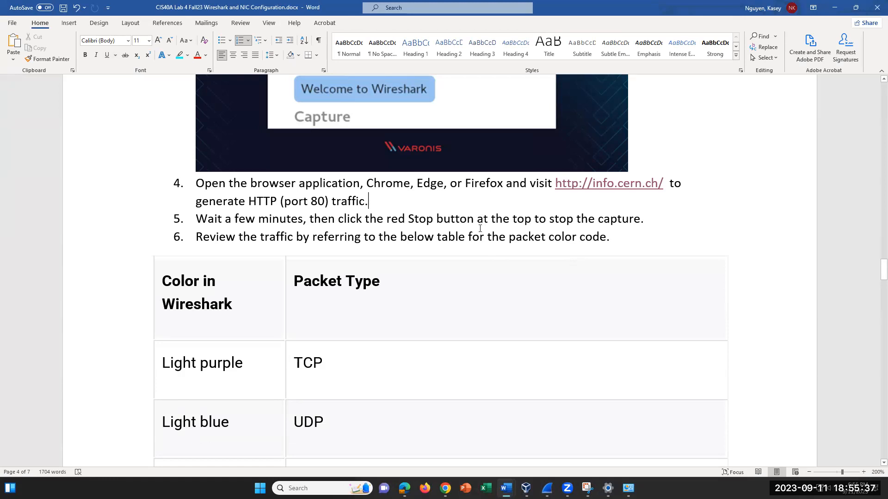
scroll(474, 269, "down", 3)
scroll(474, 269, "up", 1)
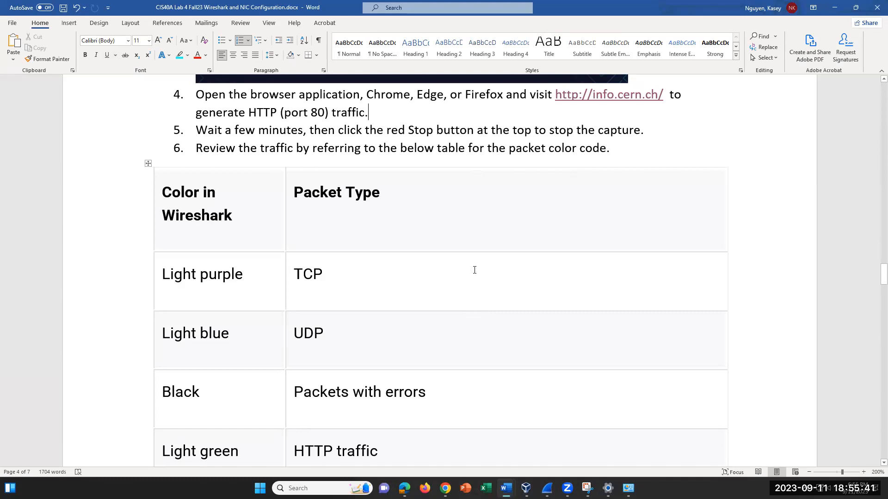
left_click(377, 274)
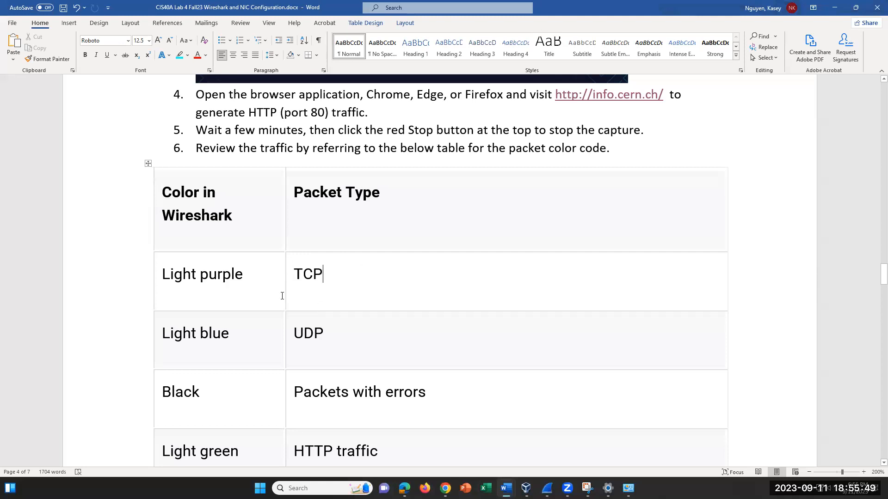
left_click(245, 274)
double_click(327, 273)
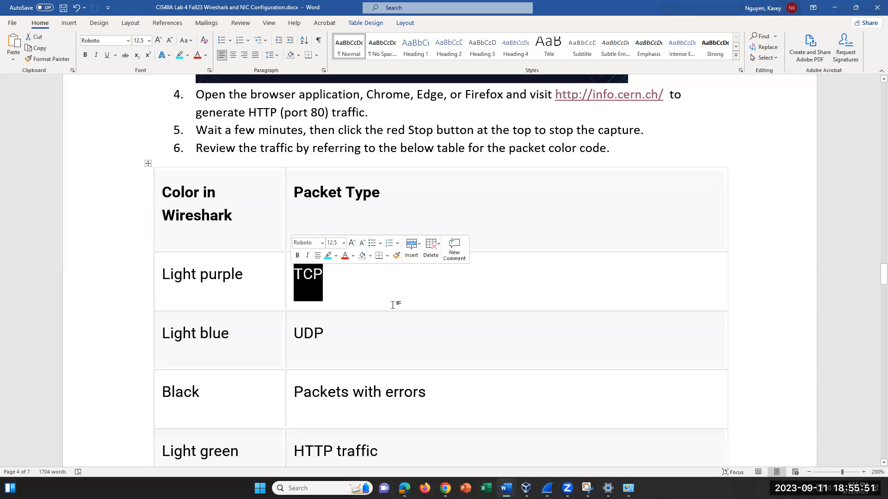
left_click(366, 283)
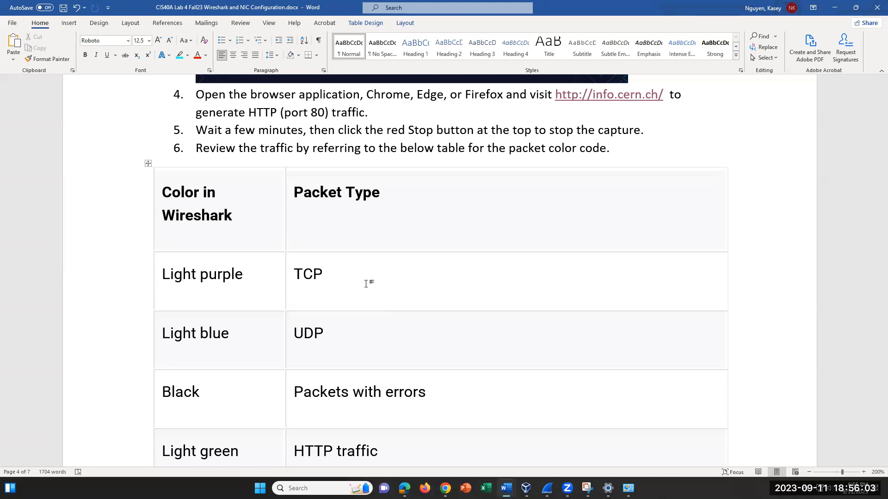
- Review the UDP and Packets with errors rows, briefly highlighting Packets with errors
left_click(432, 343)
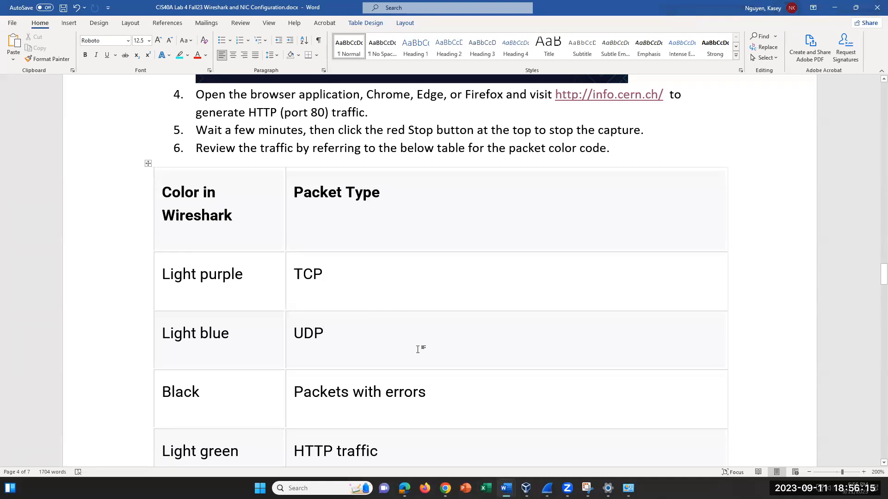
scroll(417, 349, "down", 2)
key("Down")
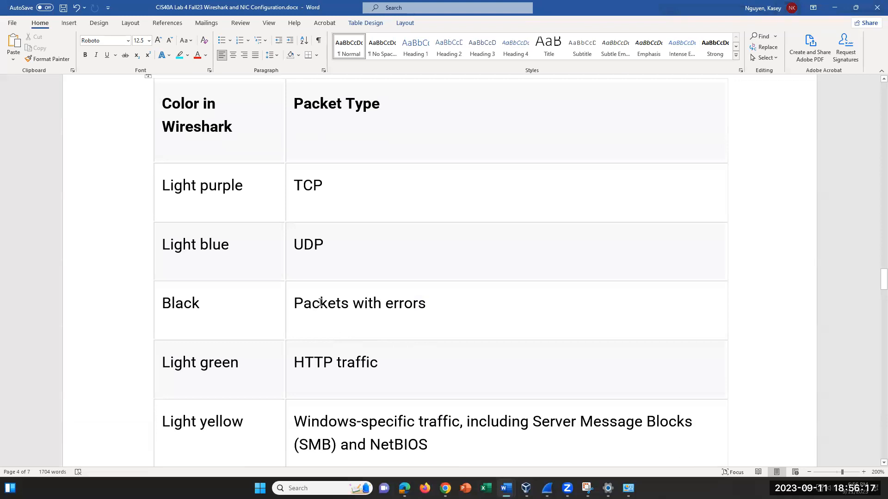
left_click(419, 309)
left_click_drag(428, 303, 319, 295)
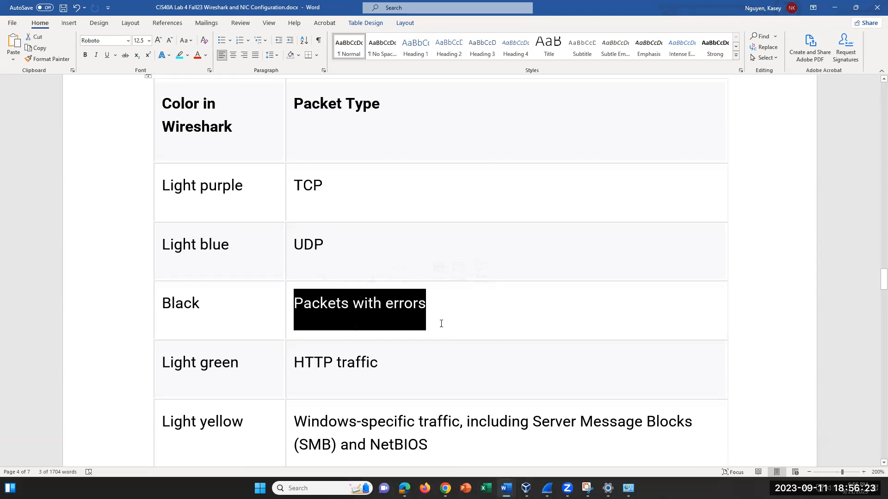
left_click(457, 308)
left_click_drag(431, 304, 362, 315)
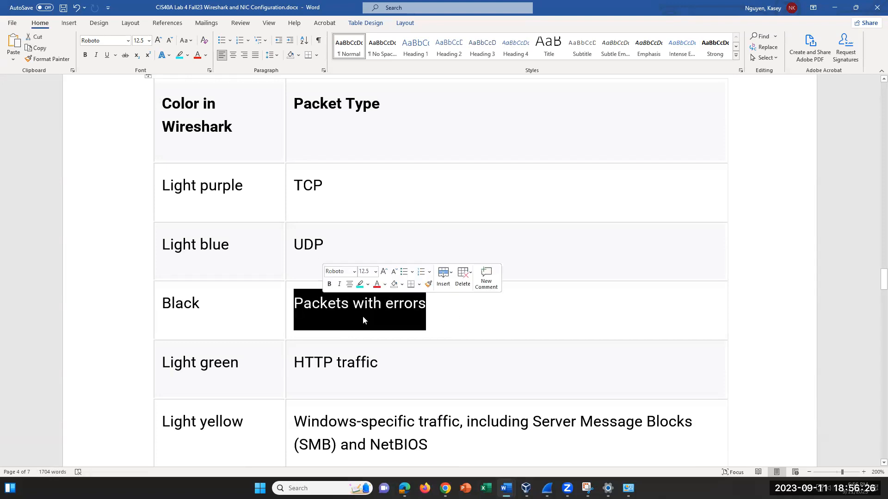
- Review the HTTP, NetBIOS and Server Message Blocks entries in the Windows-specific traffic row
left_click(411, 365)
scroll(411, 366, "down", 1)
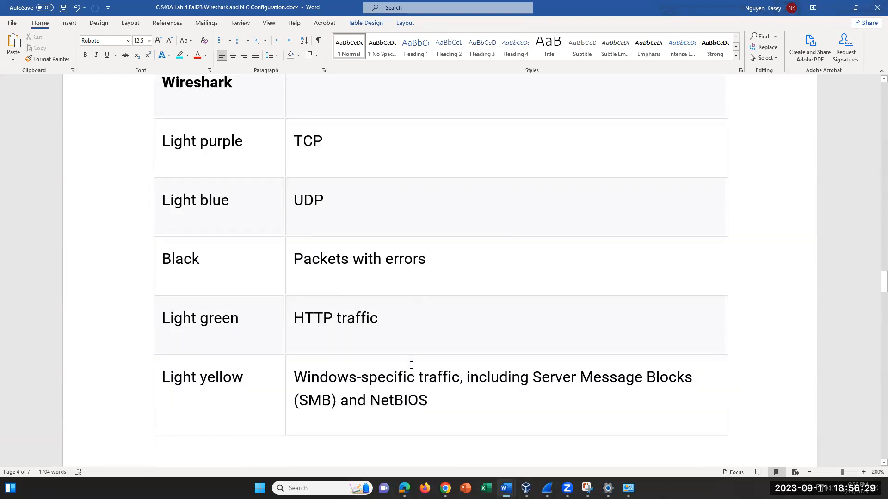
left_click(461, 398)
left_click(416, 370)
left_click_drag(533, 373, 659, 370)
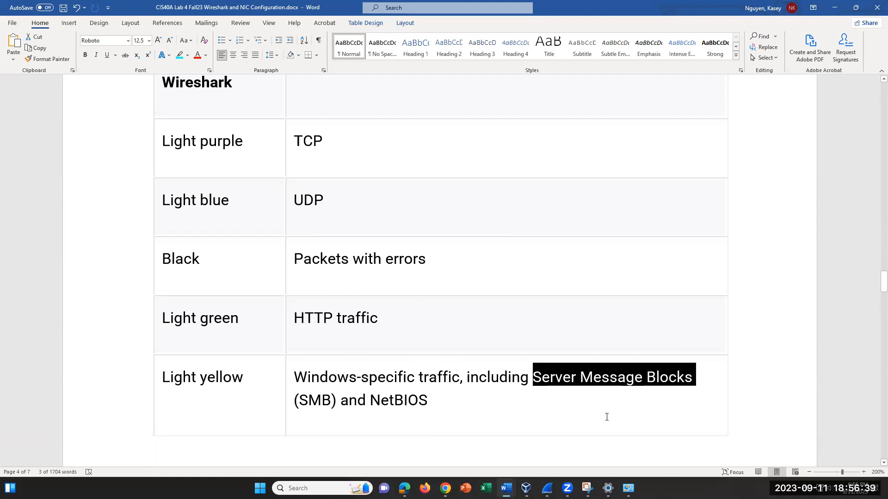
left_click_drag(446, 403, 370, 400)
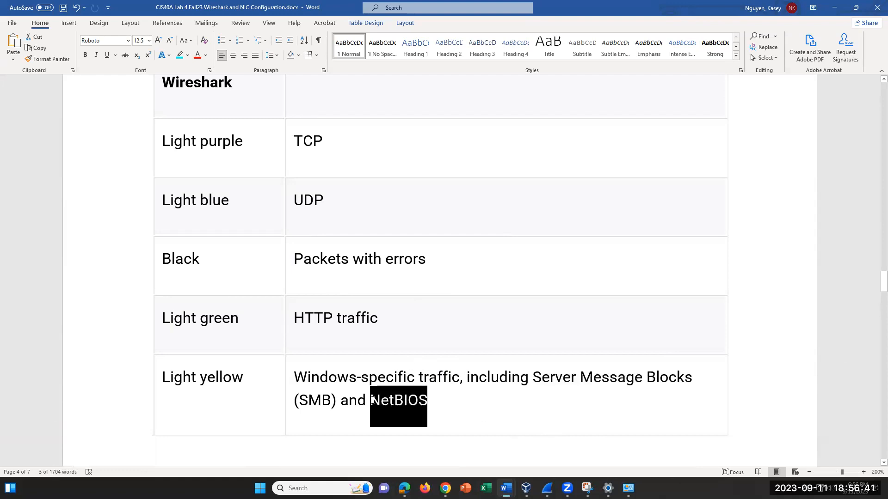
left_click(476, 396)
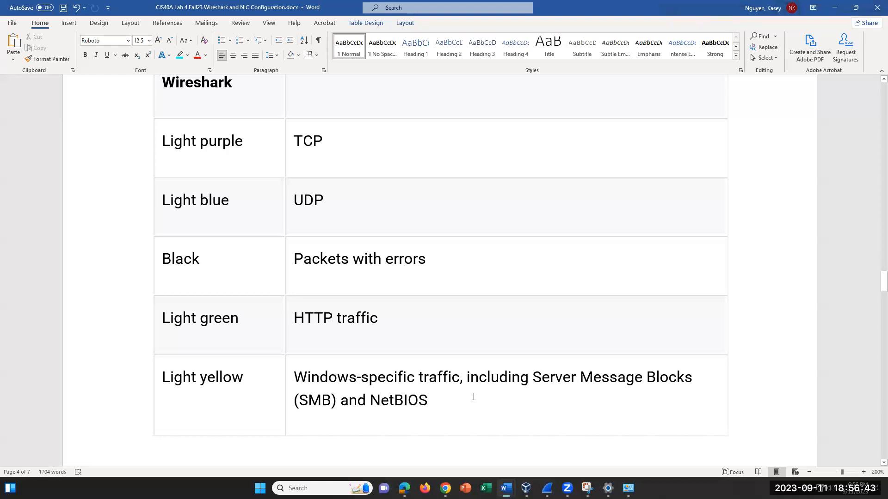
- Review the Dark yellow Routing and Dark gray TCP SYN/FIN/ACK rows, then bring Wireshark forward
scroll(469, 401, "down", 2)
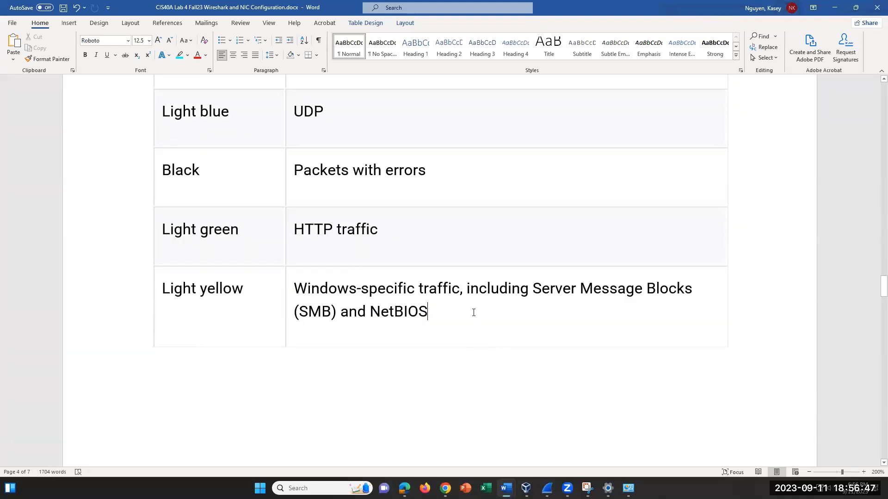
scroll(482, 410, "down", 5)
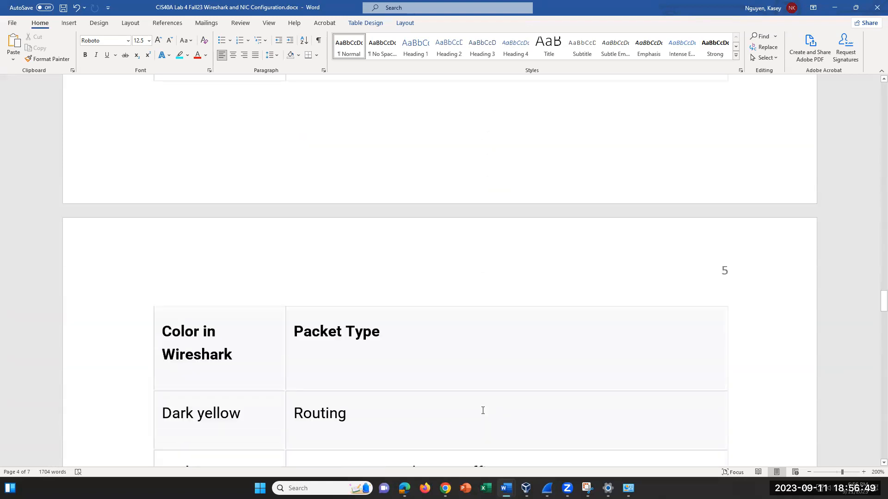
left_click_drag(347, 325, 294, 329)
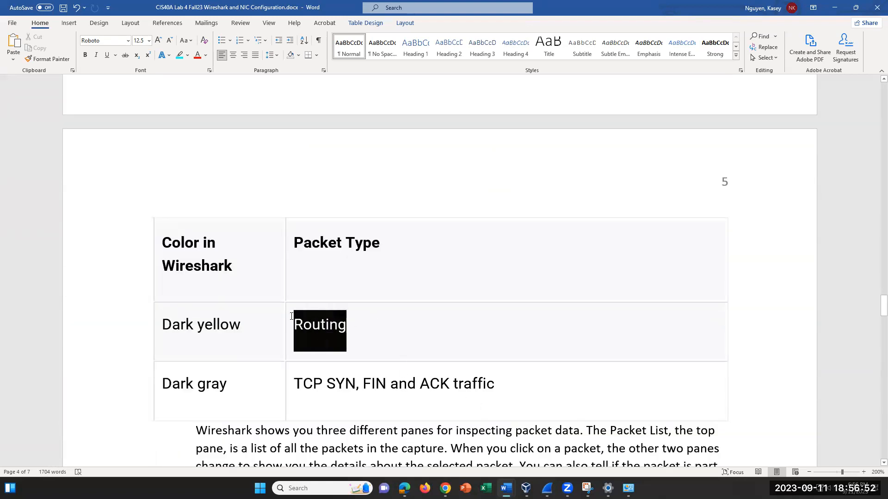
left_click(375, 336)
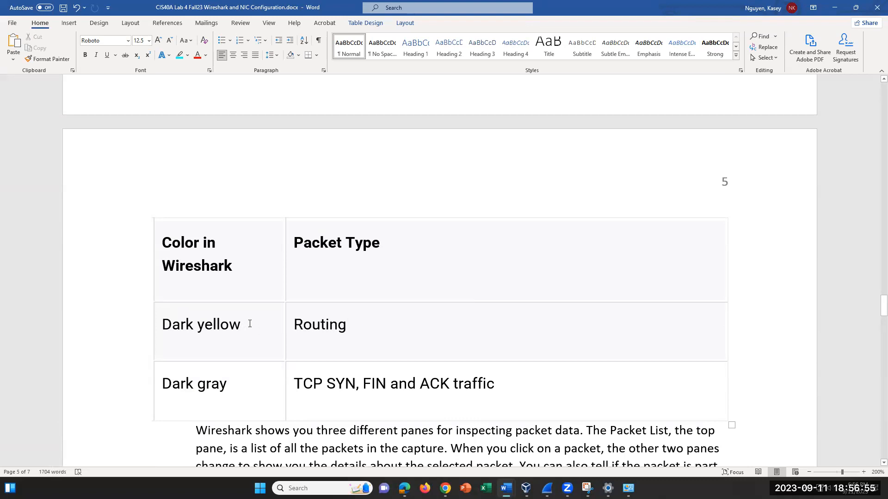
scroll(390, 389, "down", 1)
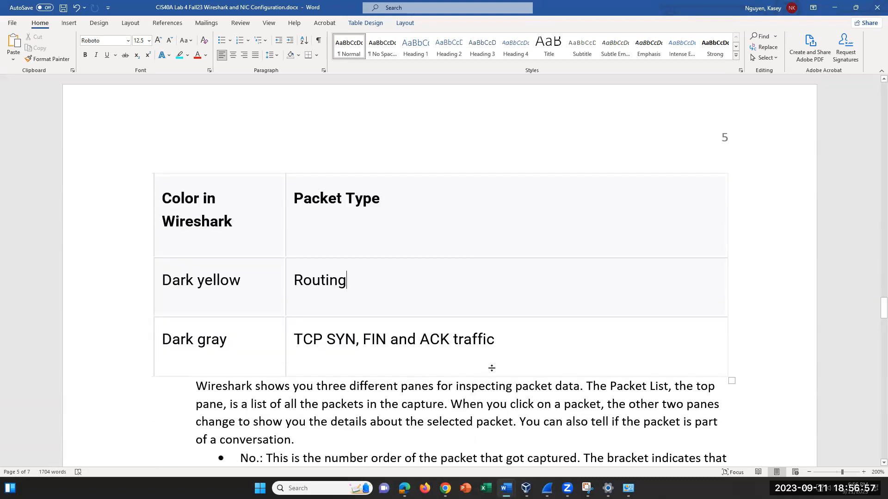
left_click(525, 343)
scroll(469, 324, "down", 2)
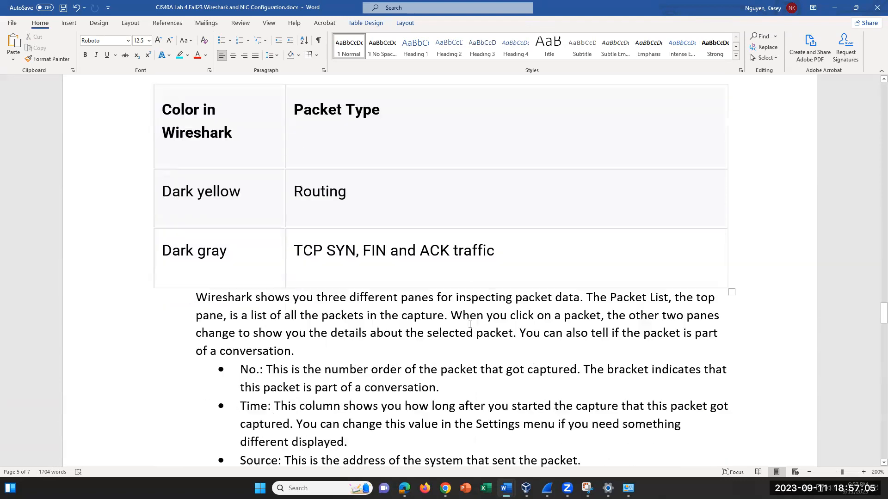
scroll(470, 324, "down", 3)
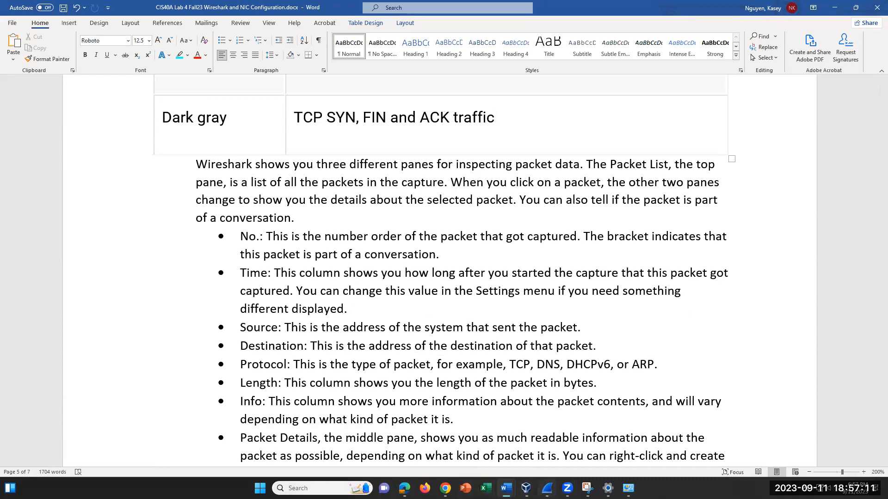
left_click(547, 488)
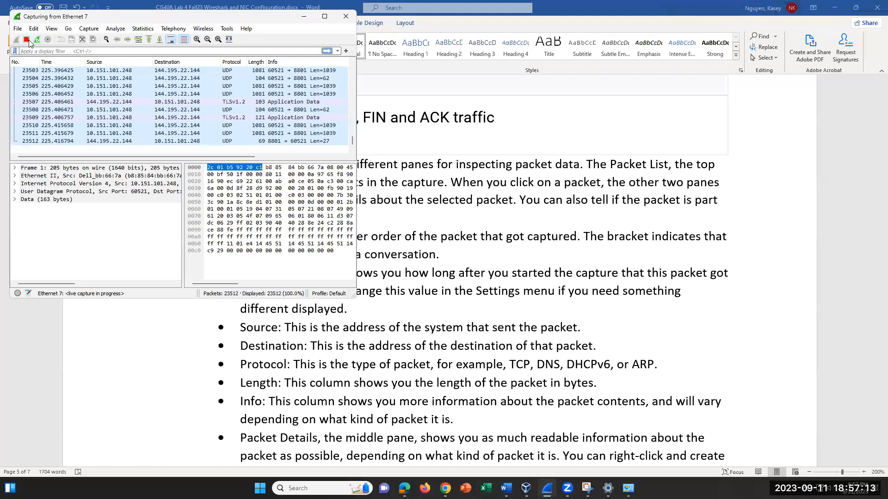
- Stop the Ethernet 7 capture at 23723 packets and reposition Wireshark over the lab document
left_click(26, 39)
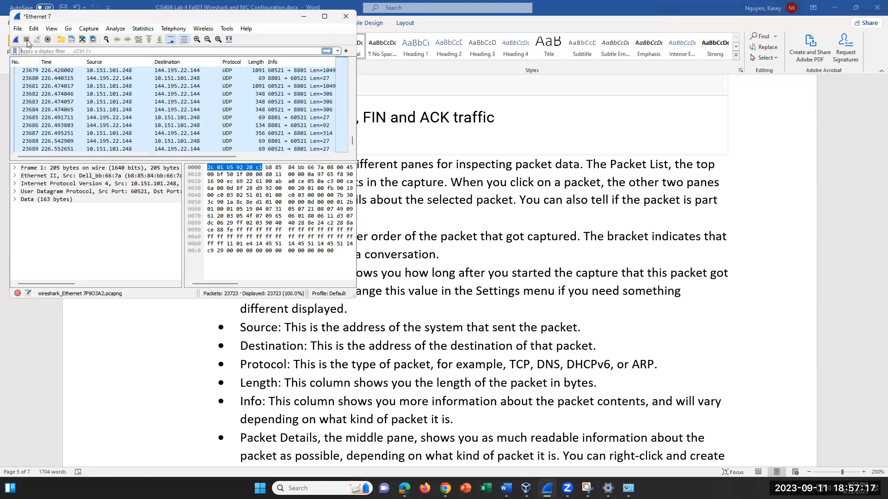
left_click(464, 247)
scroll(404, 224, "down", 1)
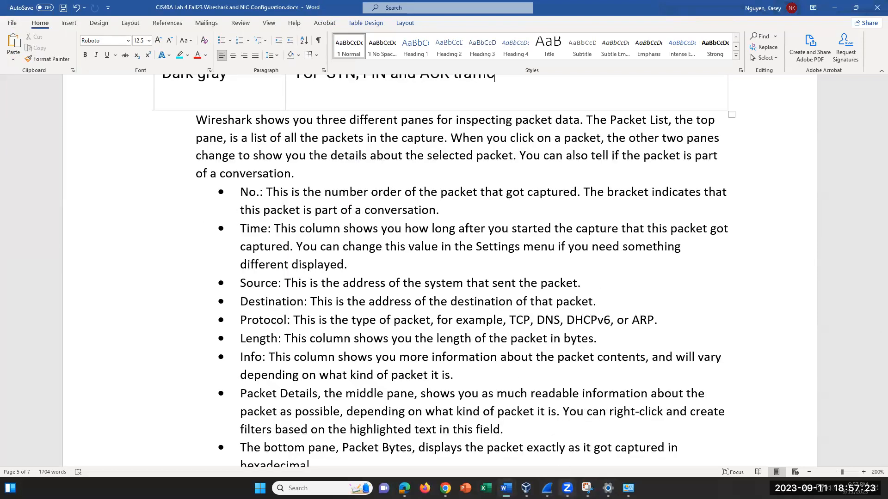
left_click(547, 489)
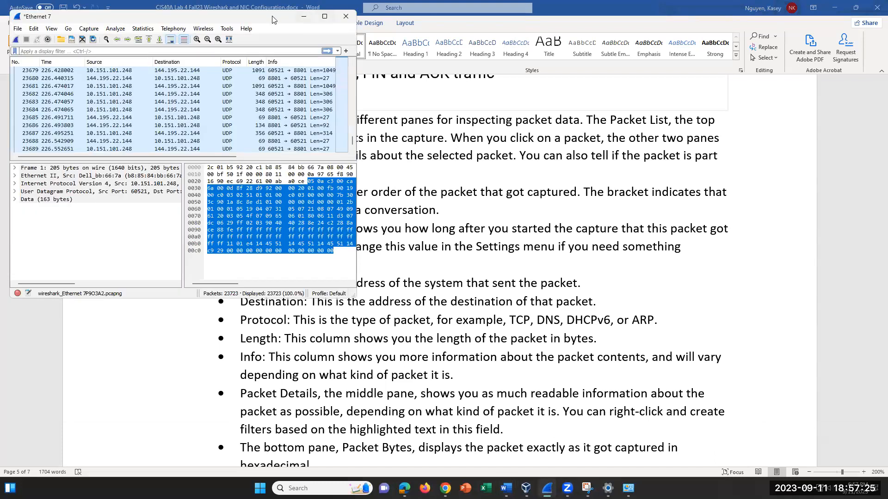
left_click_drag(272, 19, 566, 254)
scroll(643, 196, "down", 1)
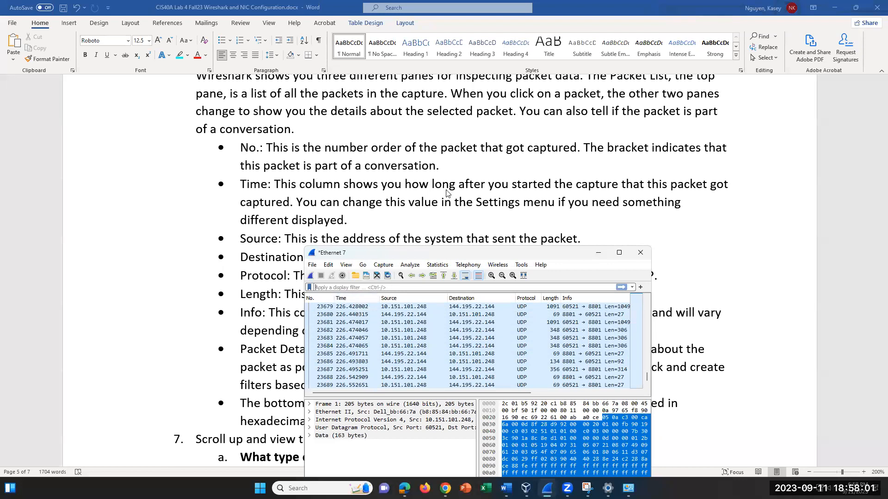
- Highlight passages of the Time column description, including the Settings menu mention
left_click(532, 183)
left_click_drag(495, 189, 621, 203)
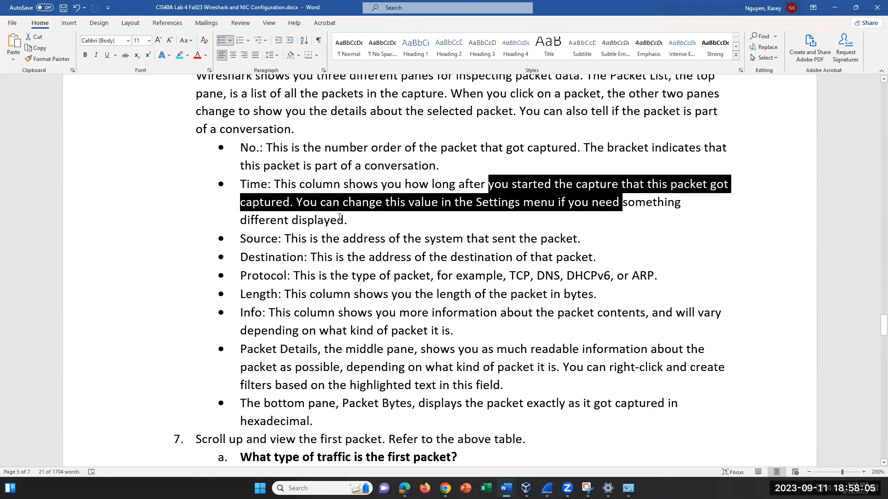
left_click(432, 203)
left_click_drag(489, 204, 557, 204)
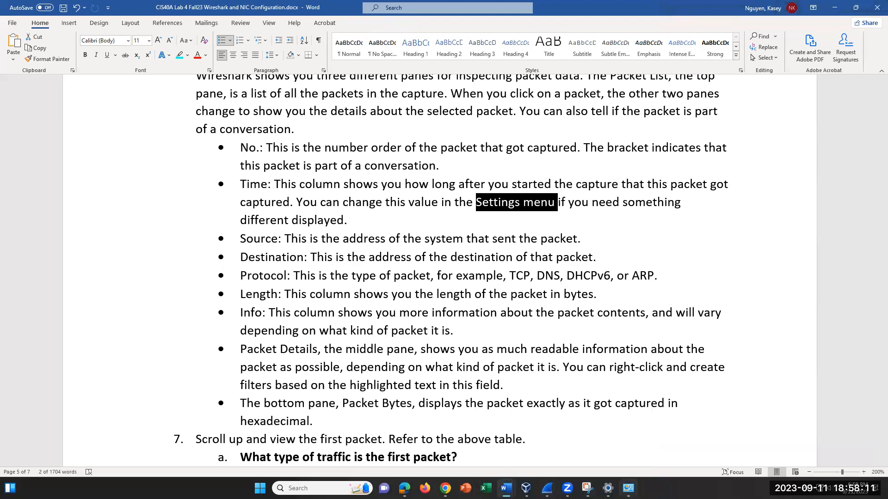
- Highlight the Source column description, then place the Wireshark capture lower over the document
mouse_move(628, 489)
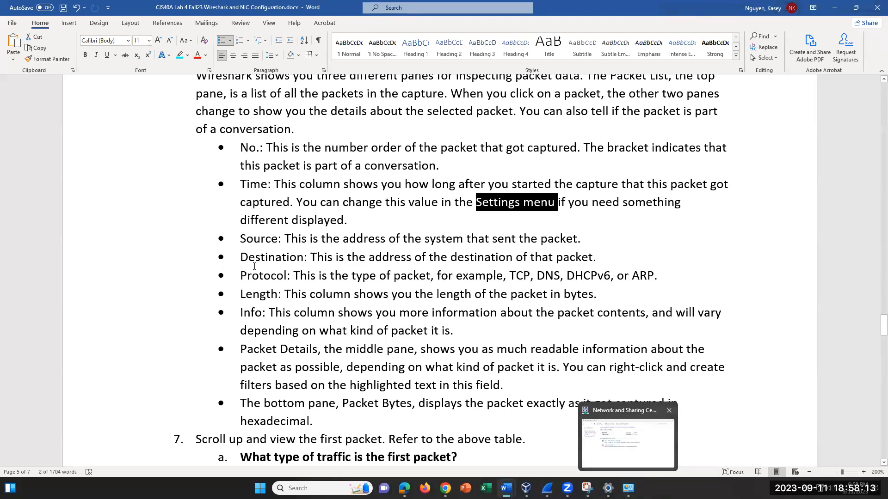
left_click_drag(284, 239, 492, 241)
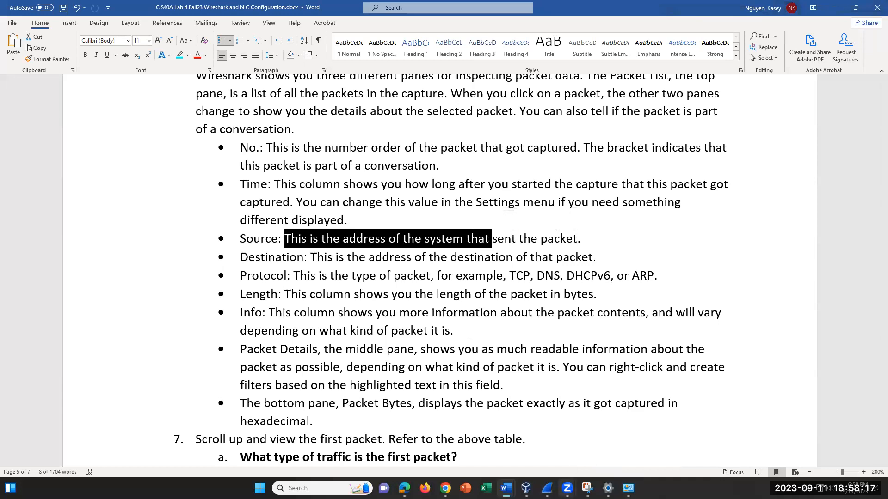
left_click(547, 488)
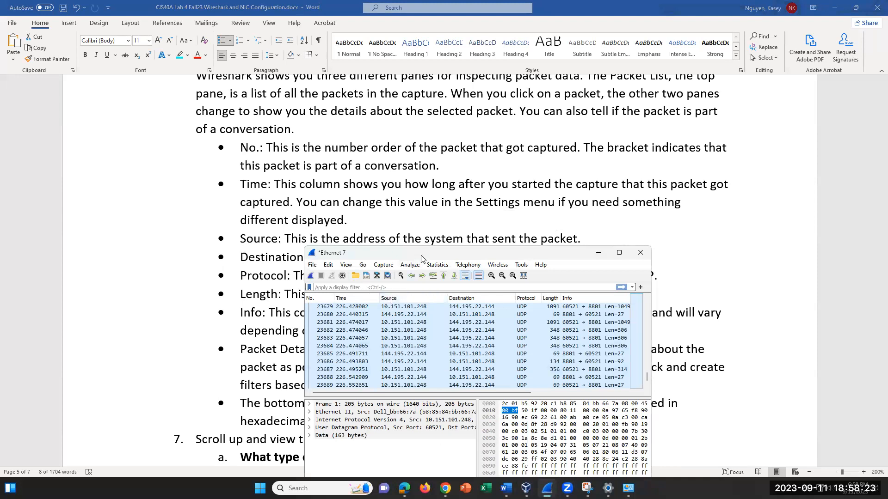
left_click_drag(422, 259, 425, 299)
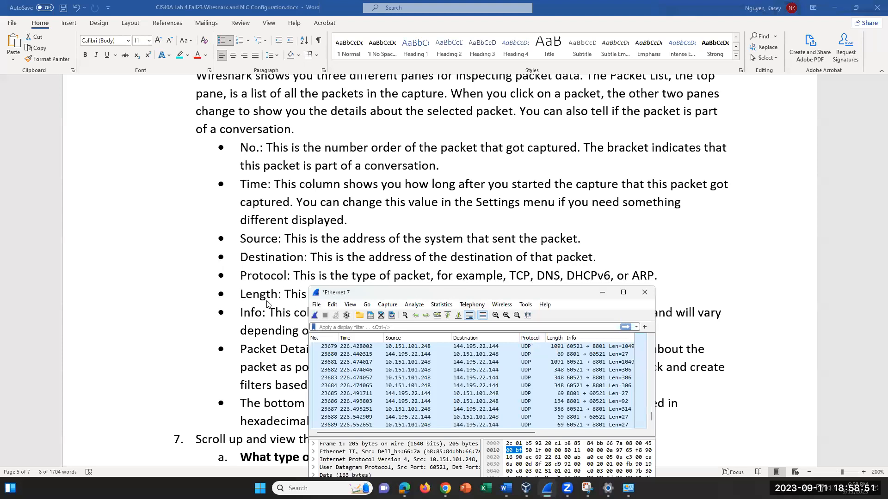
- Scroll the lab to steps 7–11 and scroll Wireshark's packet list back to packet 1
scroll(254, 307, "down", 1)
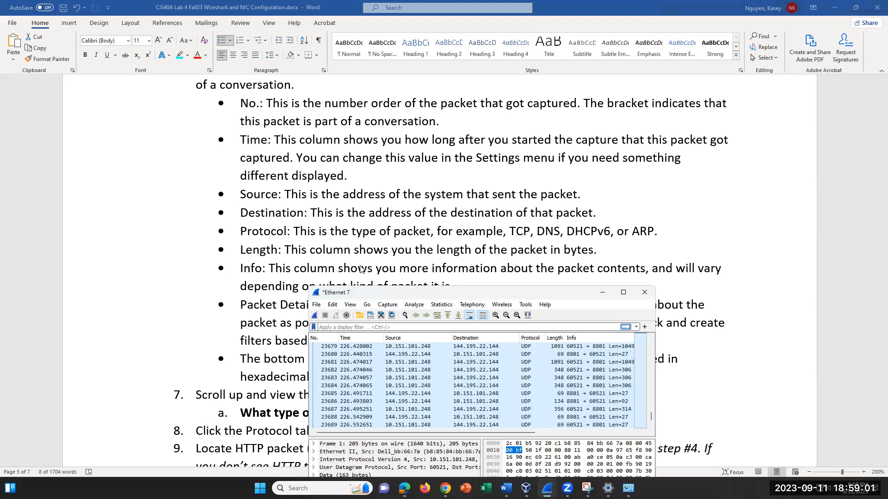
scroll(361, 269, "down", 2)
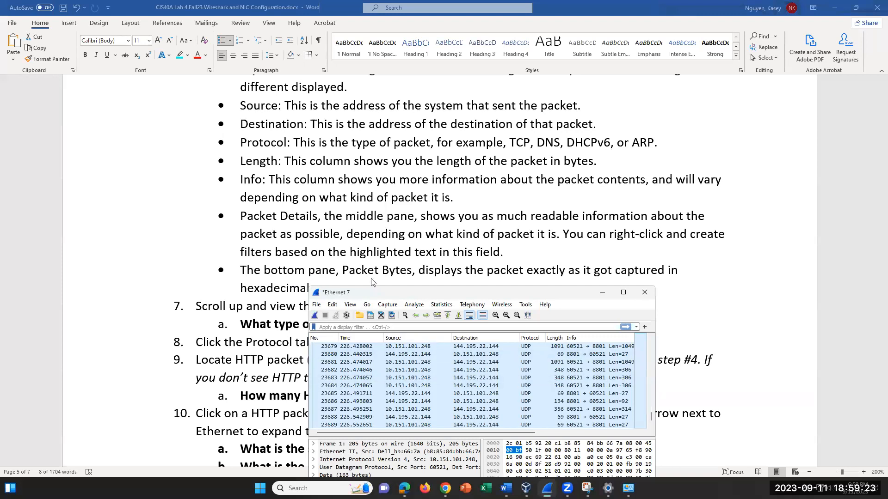
scroll(275, 311, "down", 1)
scroll(274, 311, "down", 1)
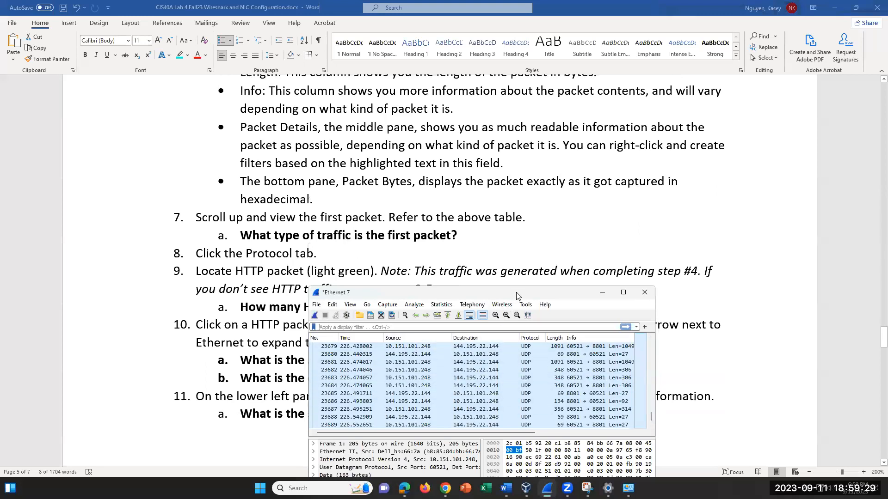
left_click_drag(517, 292, 537, 257)
left_click_drag(670, 382, 665, 294)
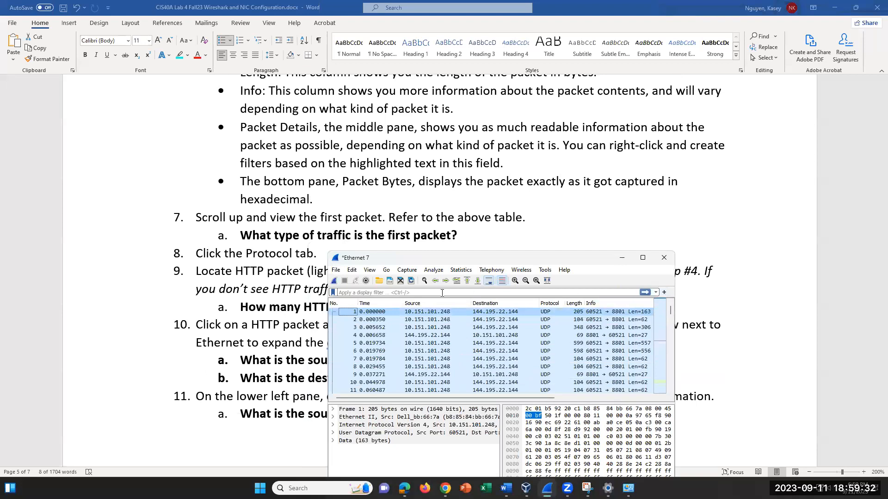
- Select packet 1 and place Wireshark beside the colour legend where Light blue means UDP
left_click(377, 313)
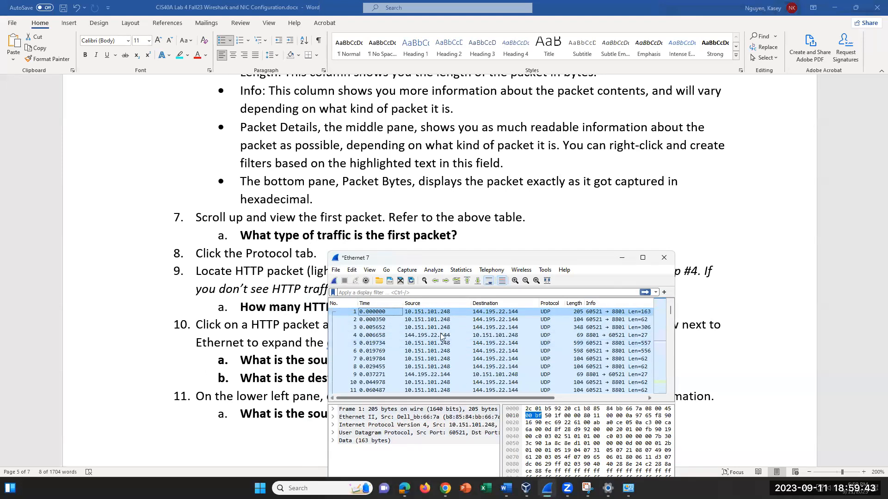
scroll(262, 198, "up", 8)
scroll(263, 198, "up", 8)
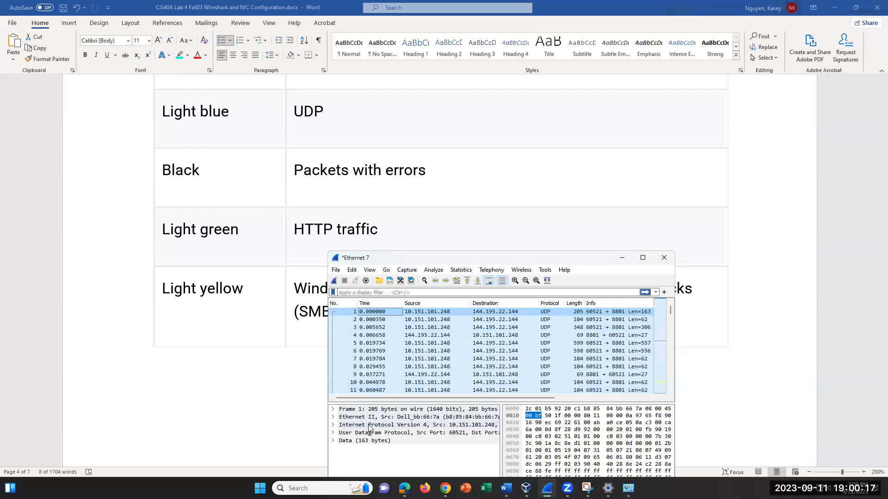
left_click_drag(544, 260, 592, 185)
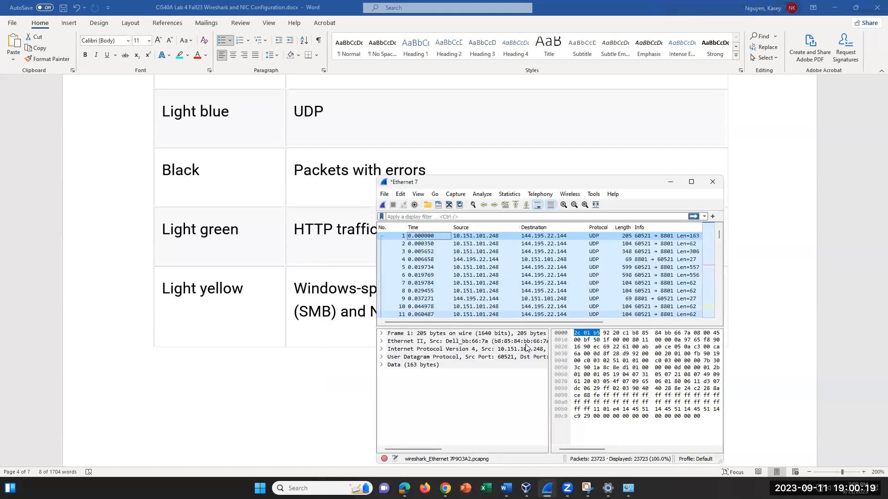
- Toggle packet 1's Frame and IPv4 details, leaving Ethernet II expanded
left_click(381, 334)
left_click(382, 334)
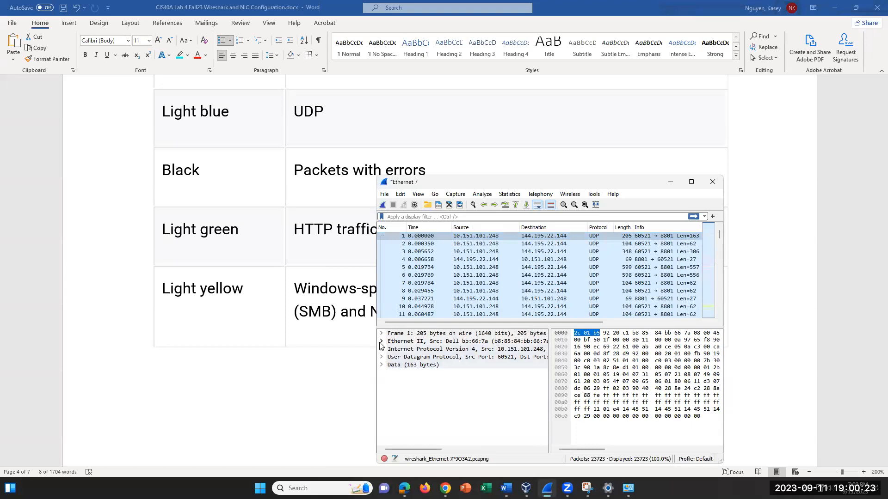
left_click(381, 349)
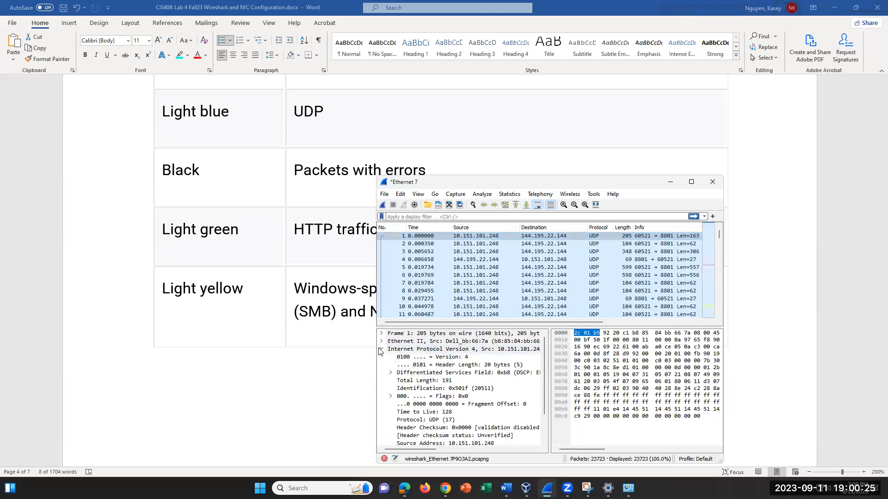
left_click(380, 350)
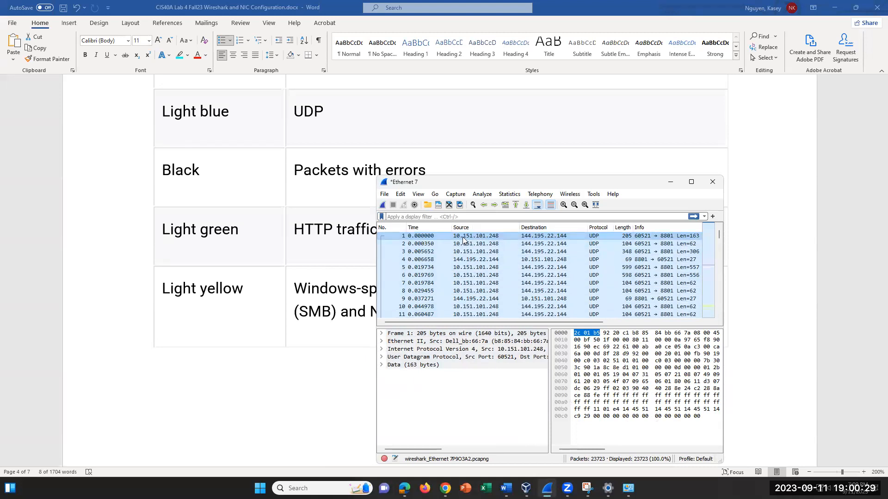
left_click(382, 341)
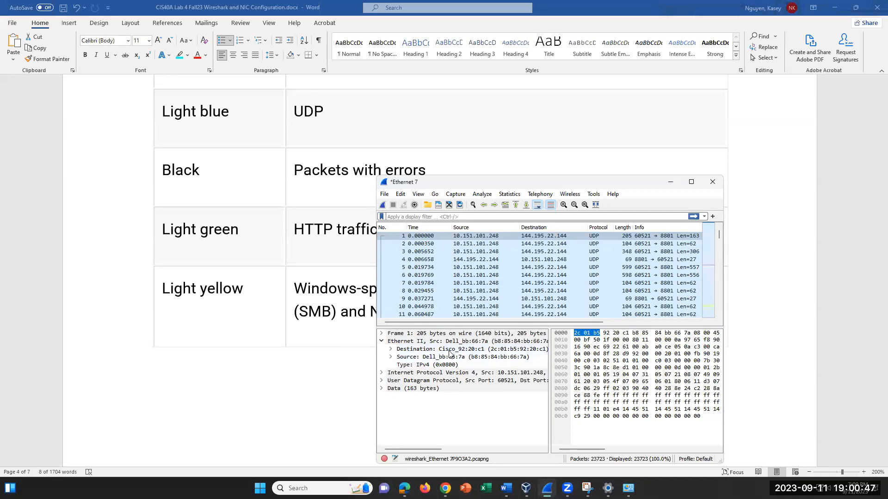
left_click(382, 341)
left_click(382, 341)
- Expand Data and User Datagram Protocol, inspecting source port 60521 and destination port 8801
left_click(382, 389)
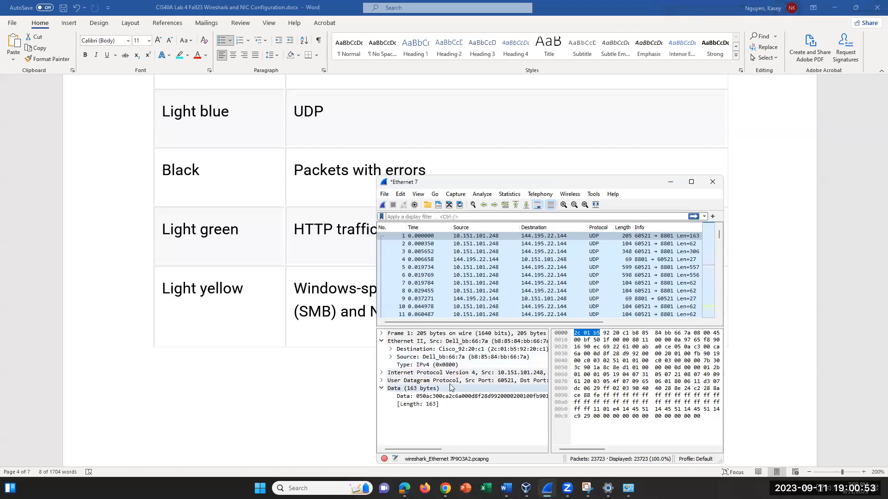
left_click(382, 381)
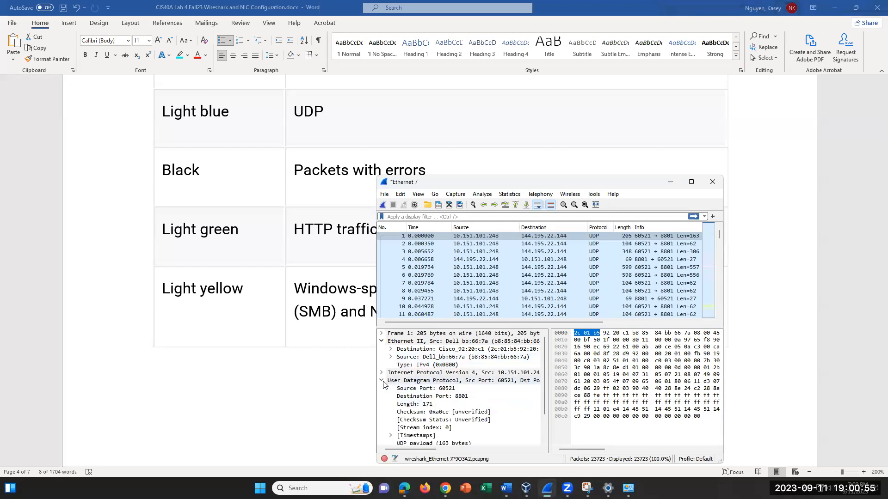
left_click(445, 389)
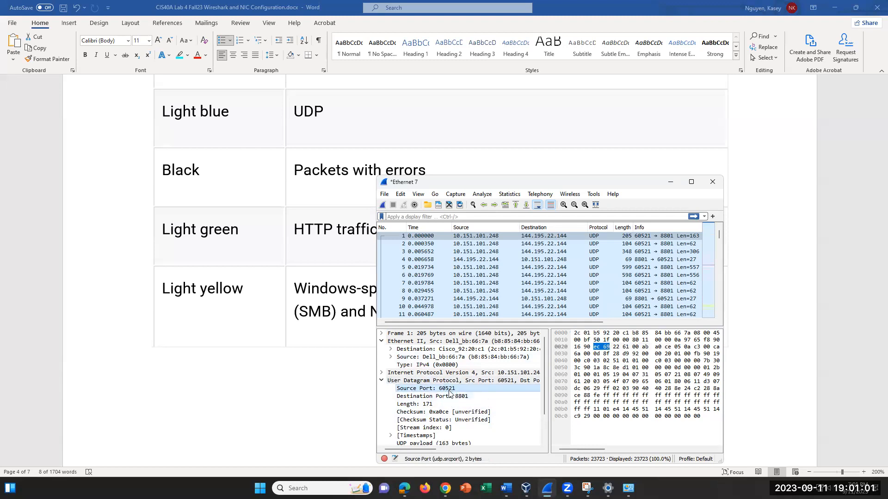
left_click(449, 396)
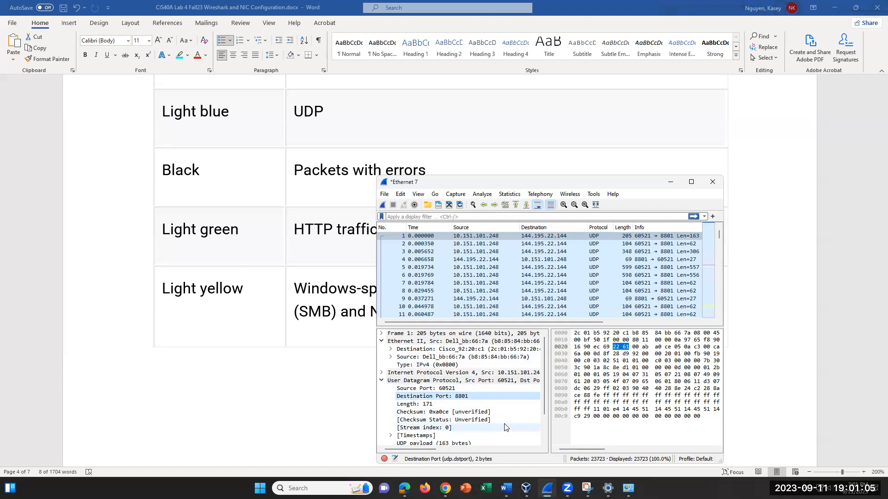
scroll(504, 426, "down", 1)
scroll(503, 426, "down", 1)
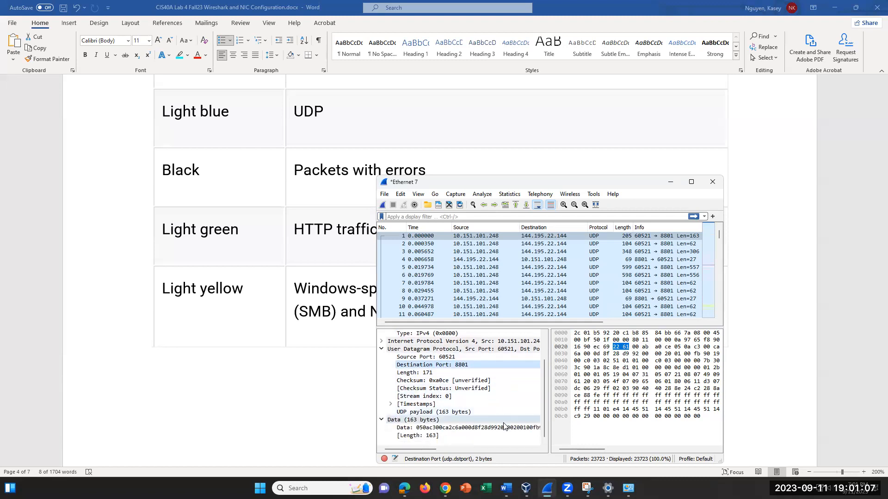
- Scroll the lab document to question 7a and place the cursor after it
left_click(364, 412)
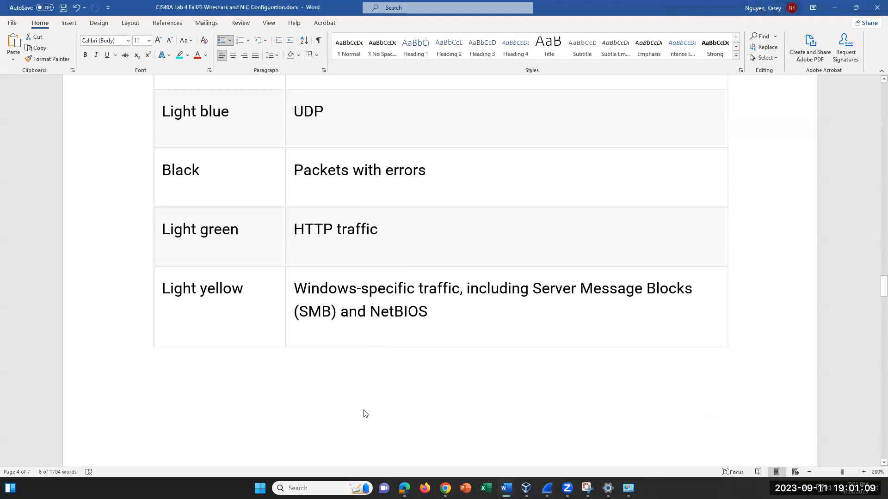
scroll(364, 412, "down", 10)
scroll(366, 408, "down", 5)
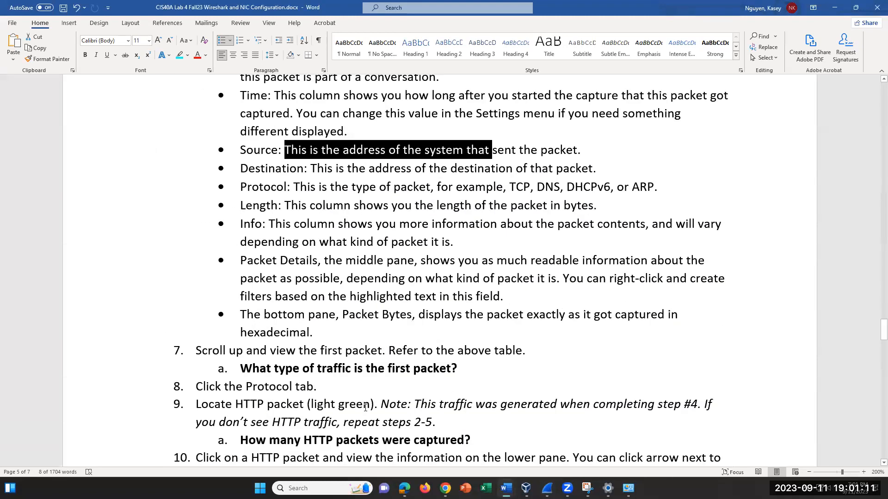
left_click(490, 364)
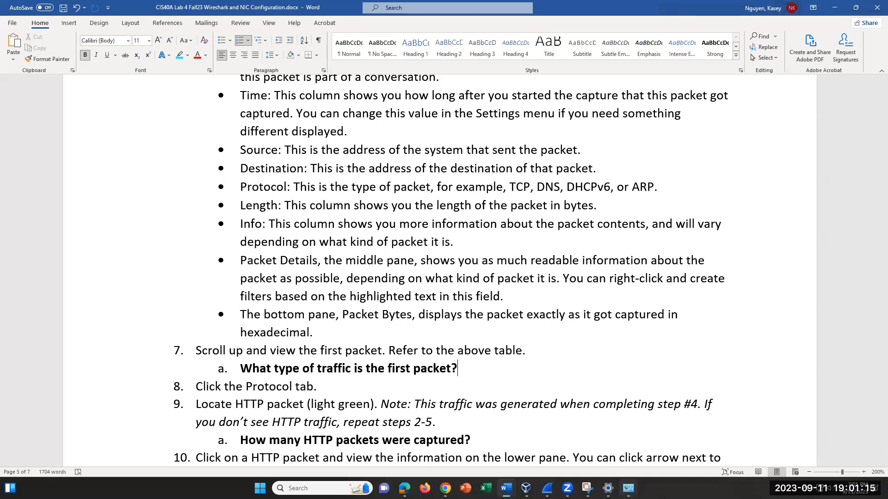
- Scroll through later packets in the Wireshark capture list
left_click(547, 488)
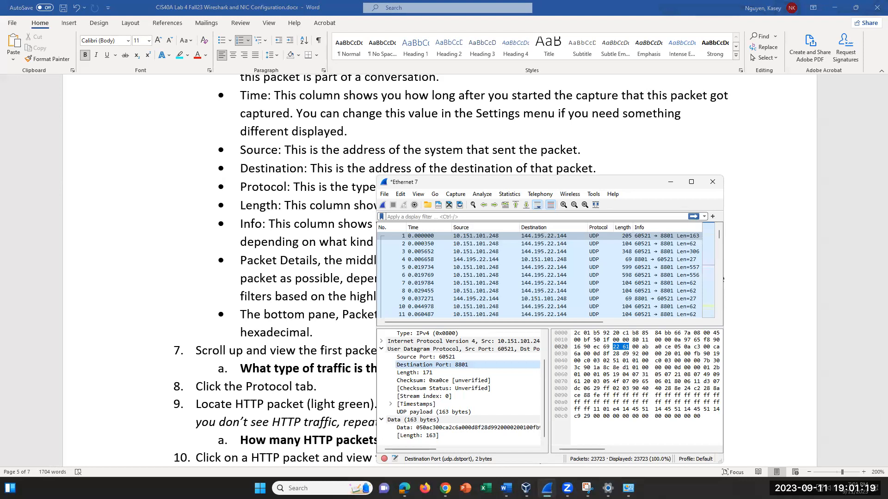
scroll(403, 294, "down", 7)
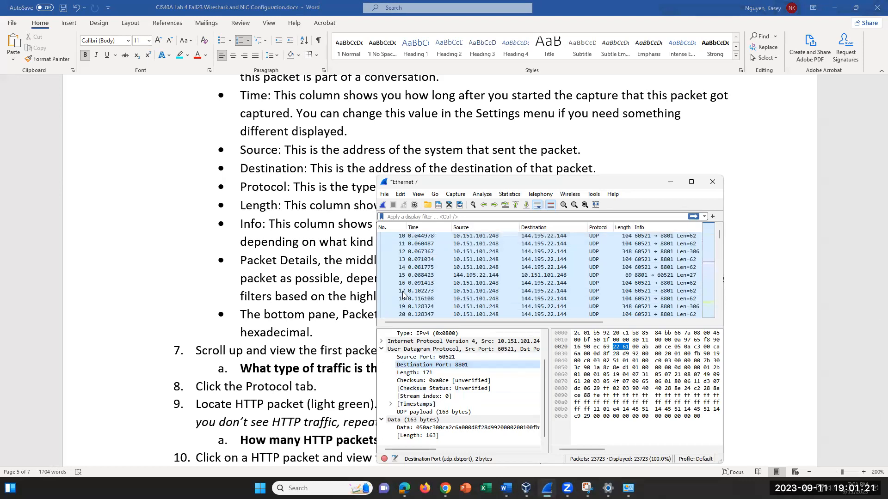
scroll(403, 295, "down", 1)
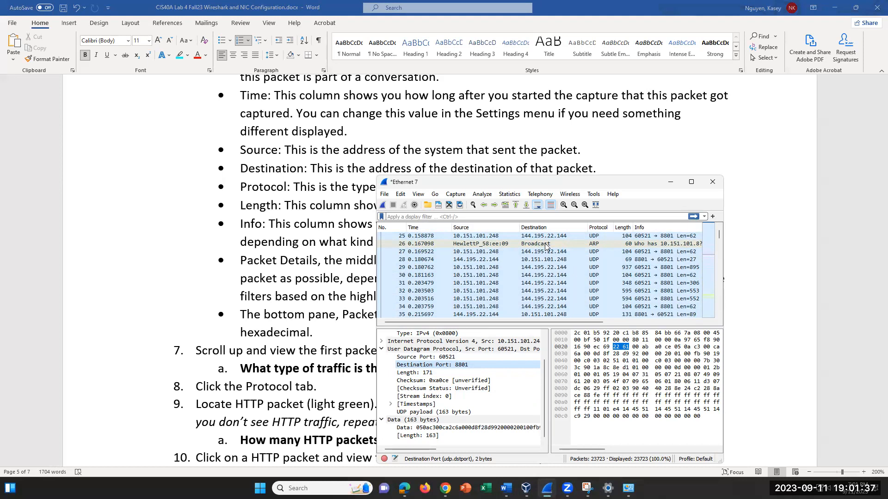
scroll(532, 285, "down", 6)
scroll(531, 286, "down", 11)
scroll(531, 289, "up", 11)
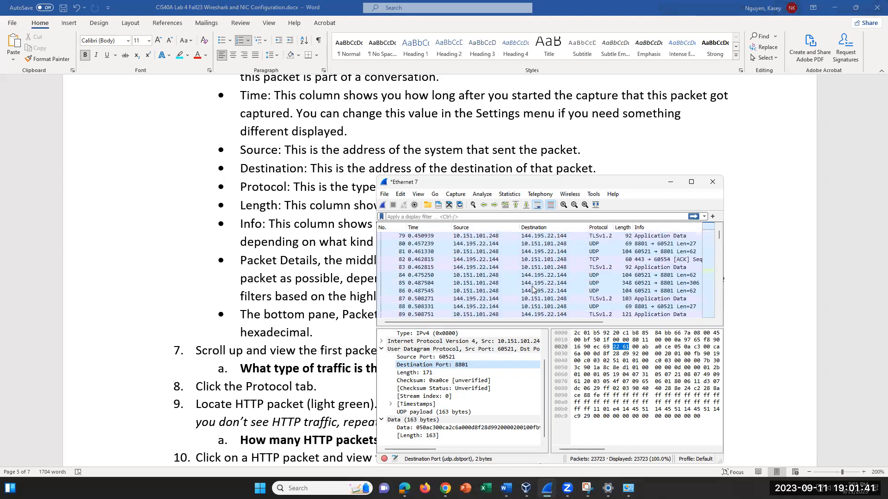
- Recheck the end of question 7a, then return to the Wireshark capture
left_click(240, 373)
left_click_drag(458, 368, 413, 369)
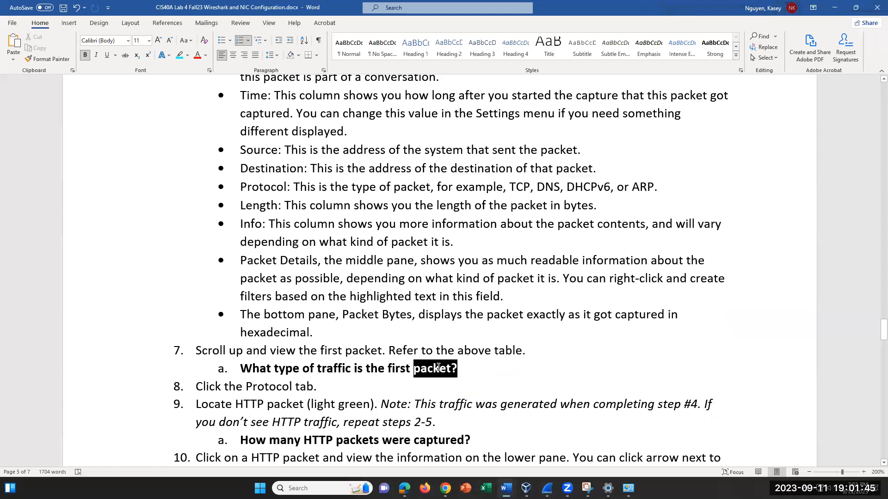
left_click(460, 369)
left_click(547, 489)
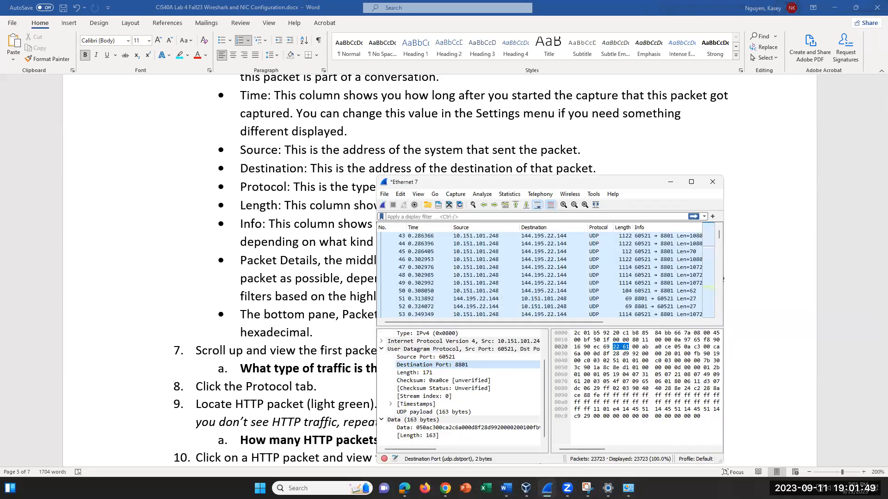
left_click(598, 227)
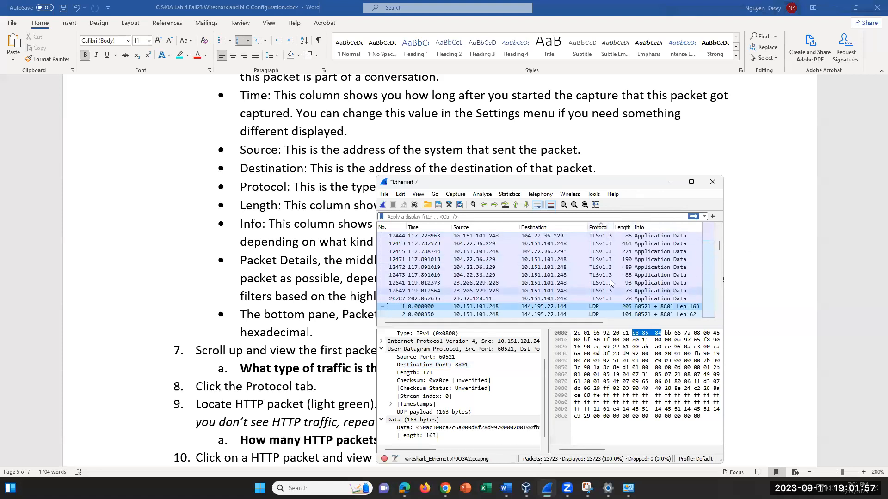
scroll(610, 274, "up", 10)
scroll(610, 274, "up", 1)
scroll(706, 262, "up", 5)
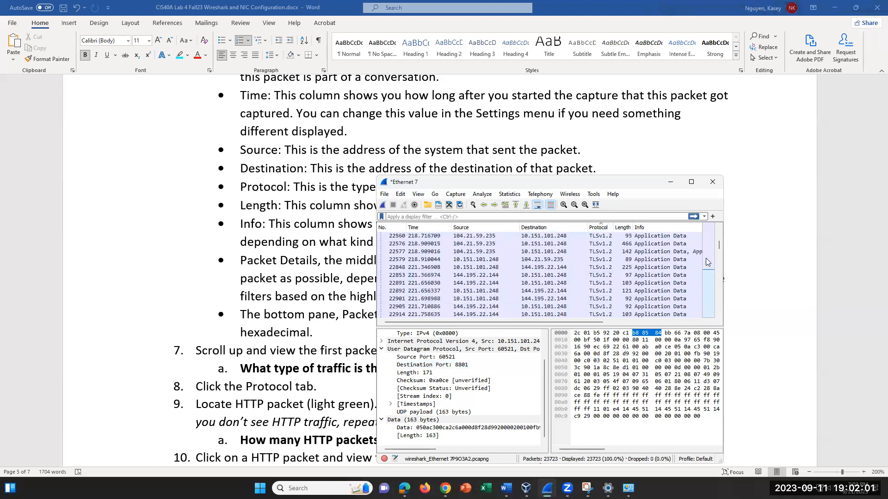
scroll(707, 262, "up", 5)
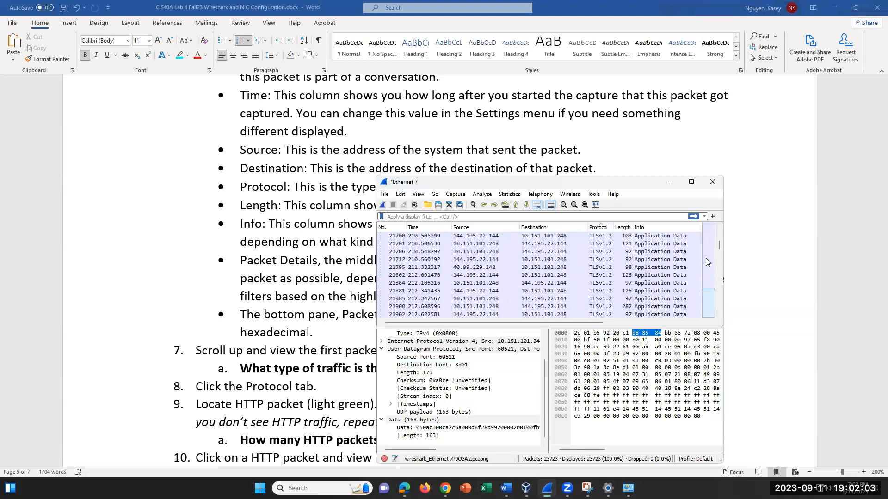
scroll(705, 258, "down", 5)
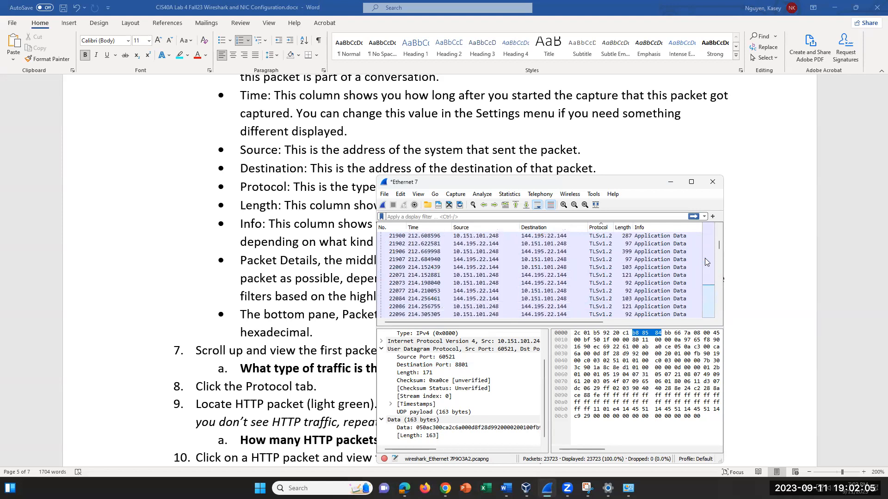
scroll(704, 259, "down", 10)
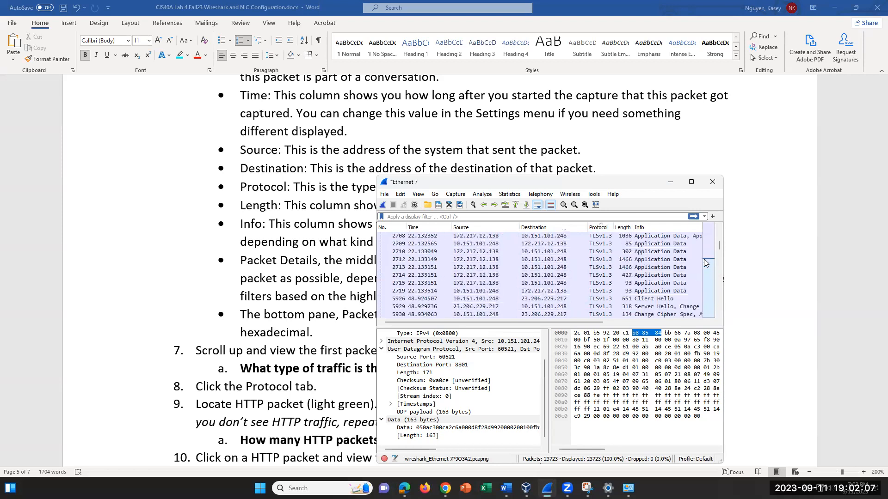
scroll(704, 259, "down", 15)
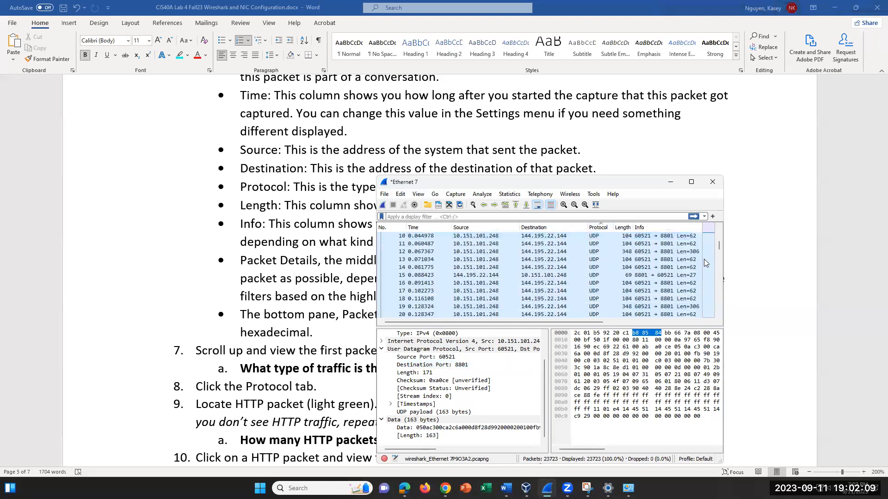
scroll(704, 259, "down", 20)
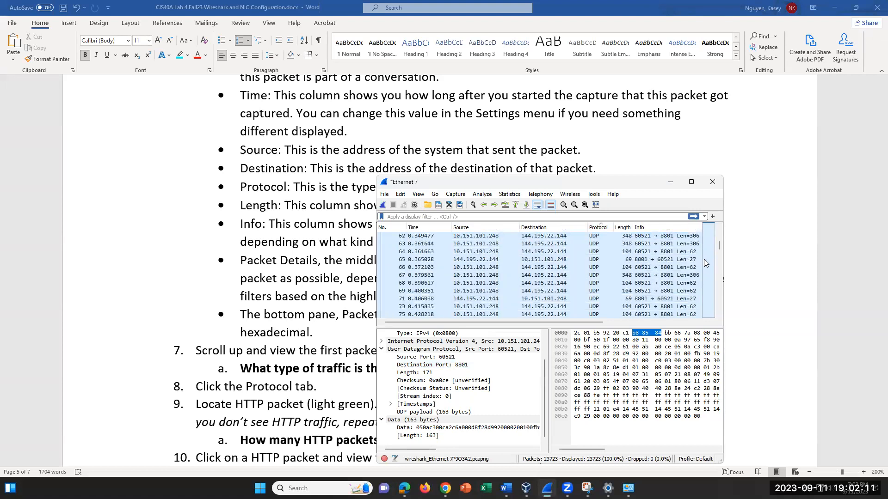
scroll(704, 259, "down", 18)
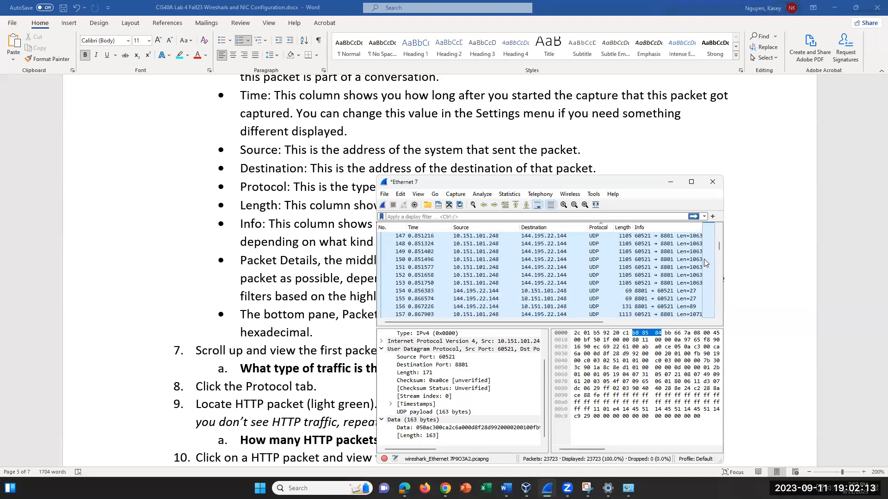
left_click(420, 217)
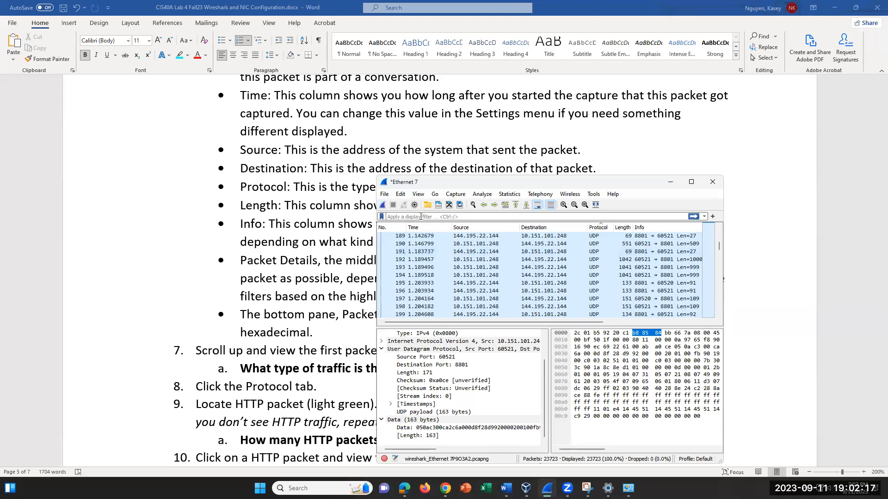
- Apply the http display filter, narrowing the capture to 12 of 23723 packets
type("http")
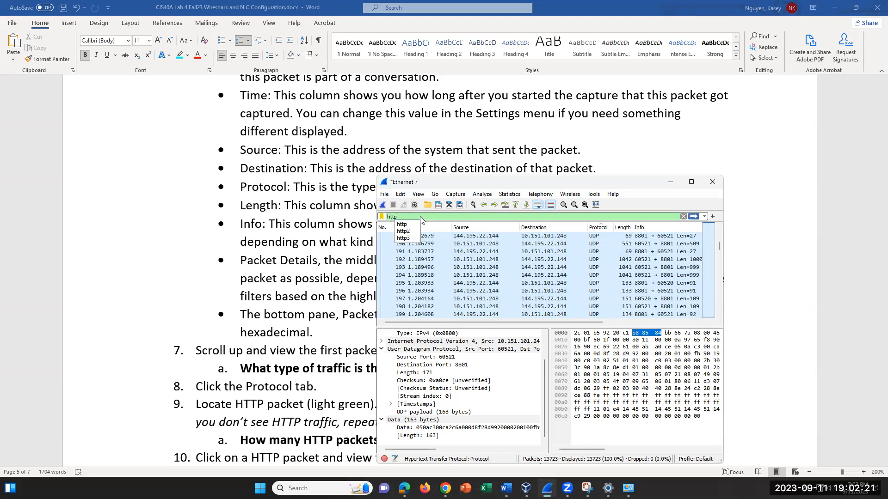
left_click(692, 219)
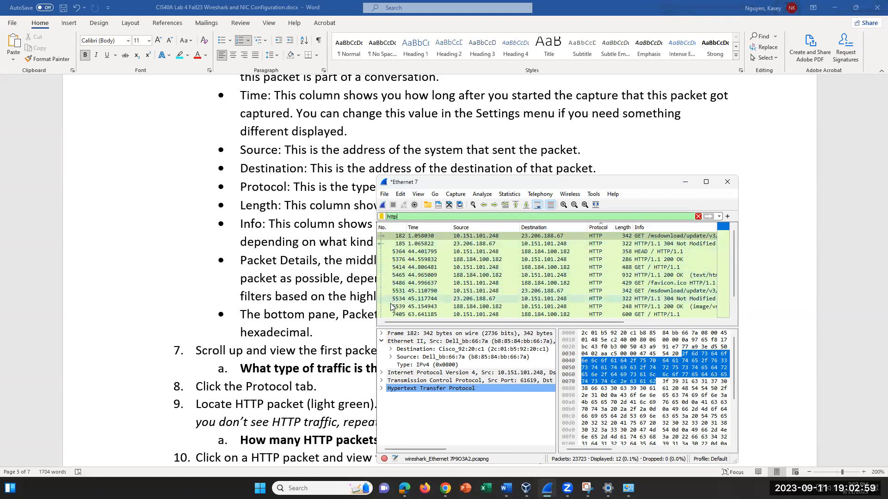
scroll(402, 313, "down", 1)
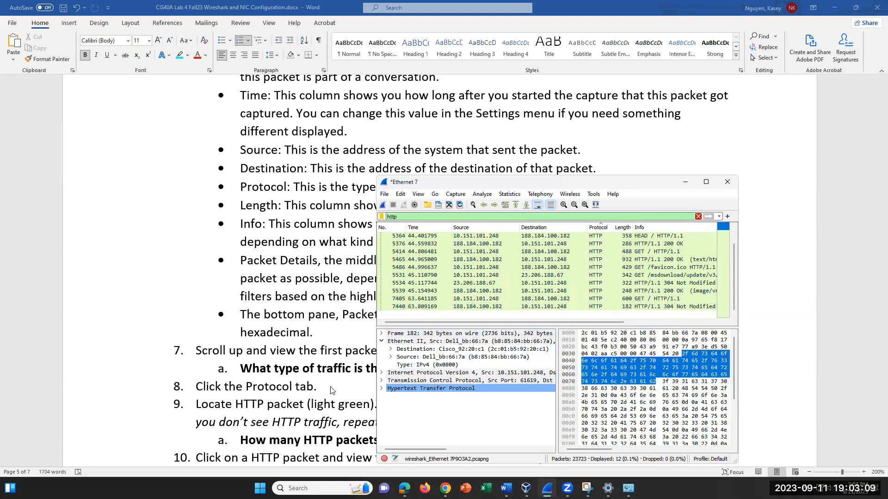
- Answer the HTTP count question with 12 and question 7a with UDP
left_click(515, 445)
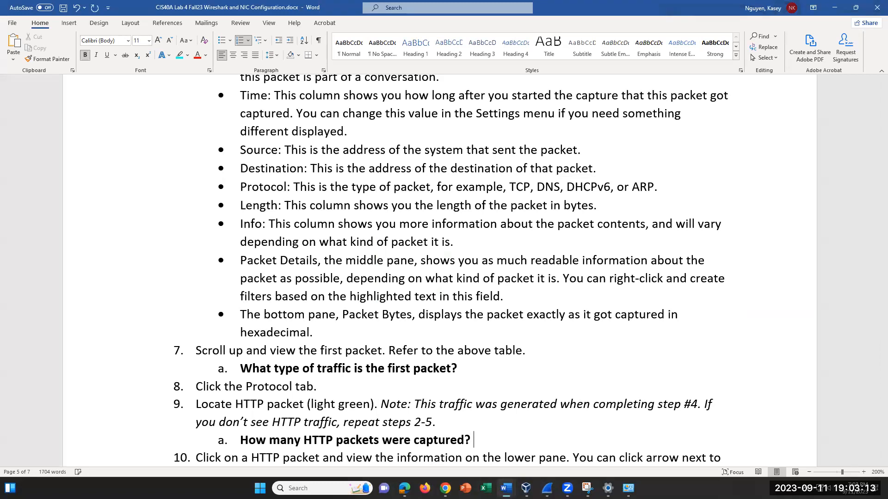
type("12")
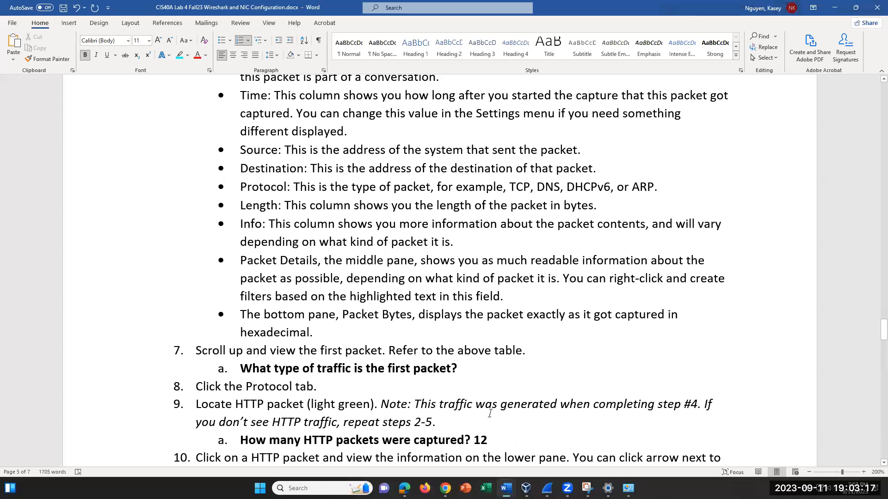
left_click(462, 368)
type("U")
key("BackSpace")
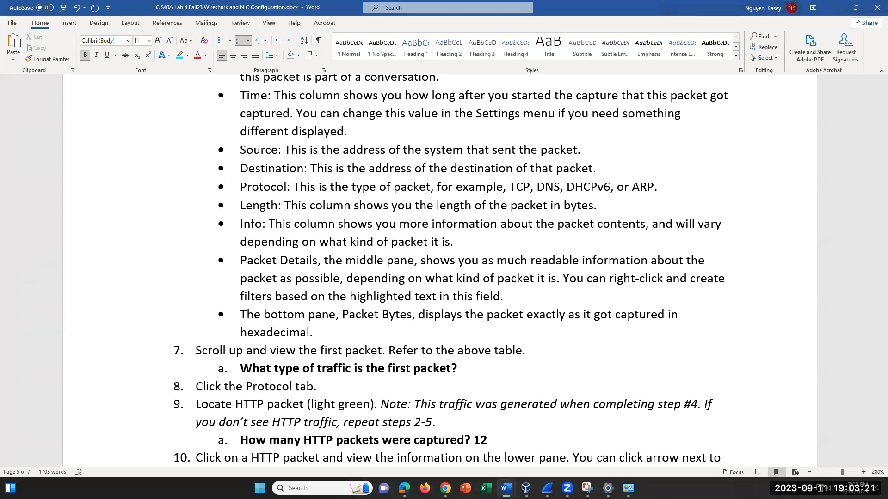
type("USP")
key("BackSpace")
key("BackSpace")
type("DP")
- Highlight both the UDP and 12 answers in cyan
key("shift+Left")
key("shift+Left")
key("shift+Left")
key("shift+Left")
key("shift+Left")
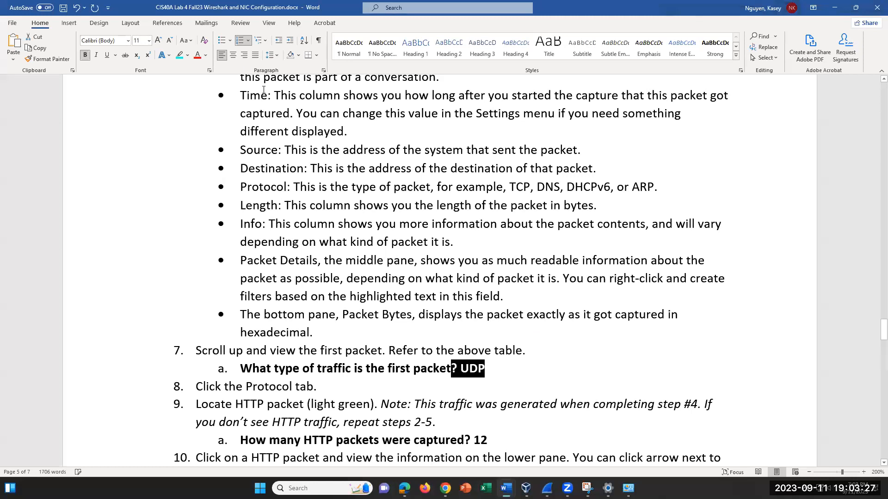
left_click(180, 55)
left_click_drag(487, 440, 464, 436)
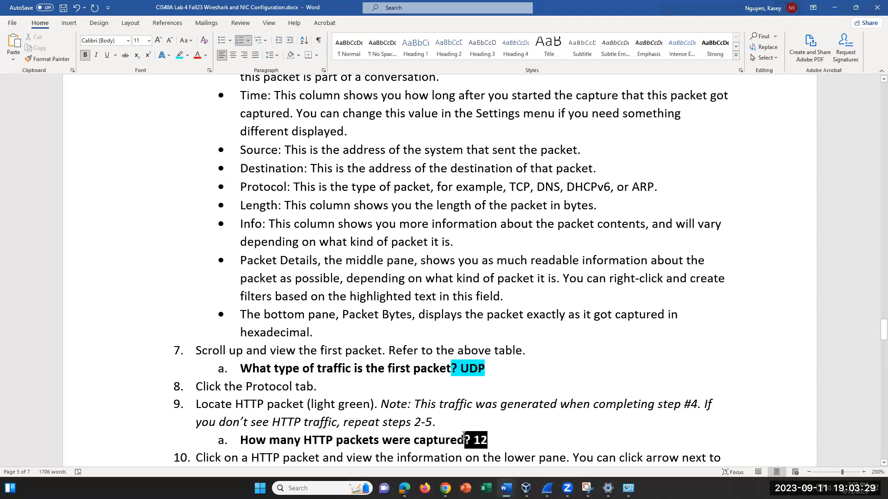
left_click(180, 55)
scroll(531, 268, "down", 4)
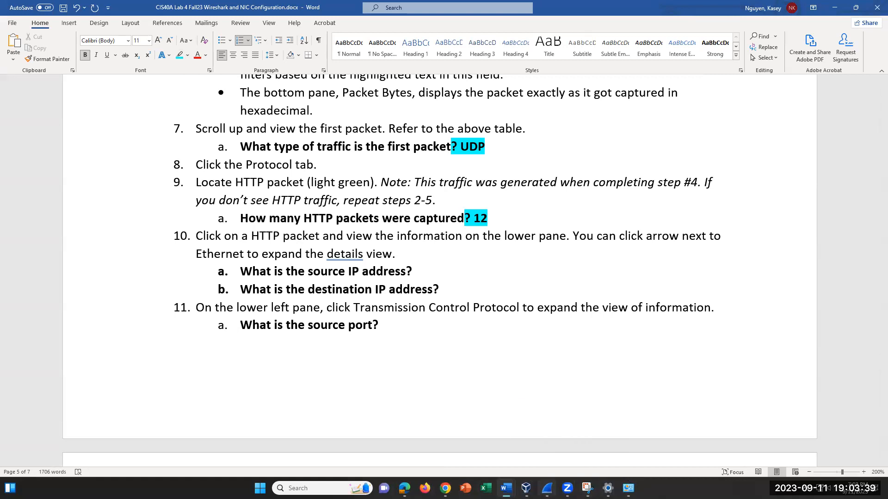
- Select HTTP/1.1 200 OK packet 5376 and move Wireshark up-right to uncover the questions
left_click(547, 488)
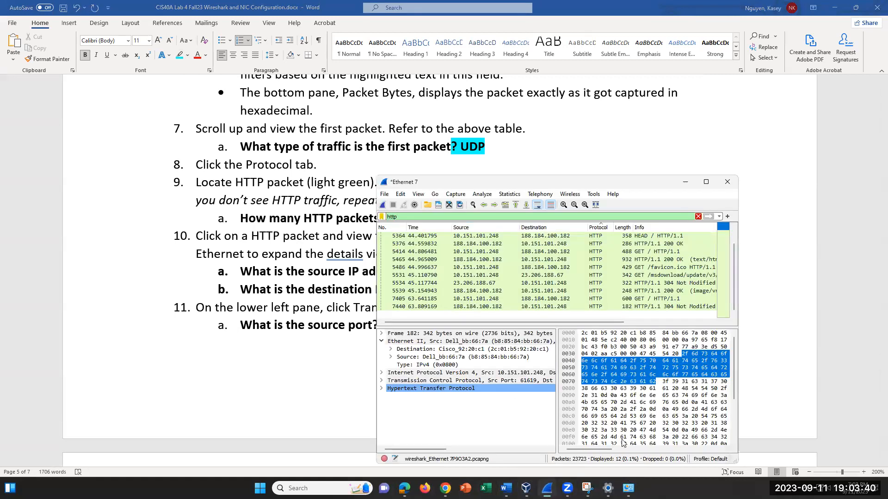
left_click(648, 245)
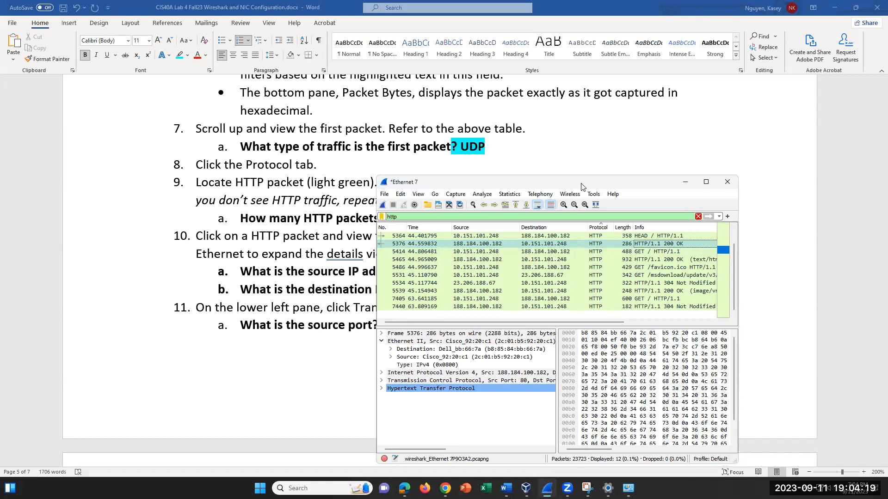
left_click_drag(582, 187, 698, 145)
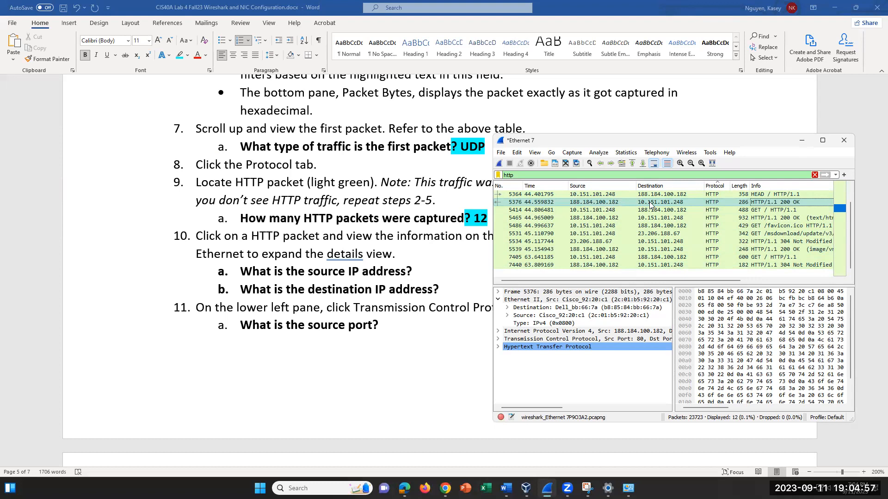
- Expand packet 5376's HTTP section and select the Server: Apache header
left_click(498, 347)
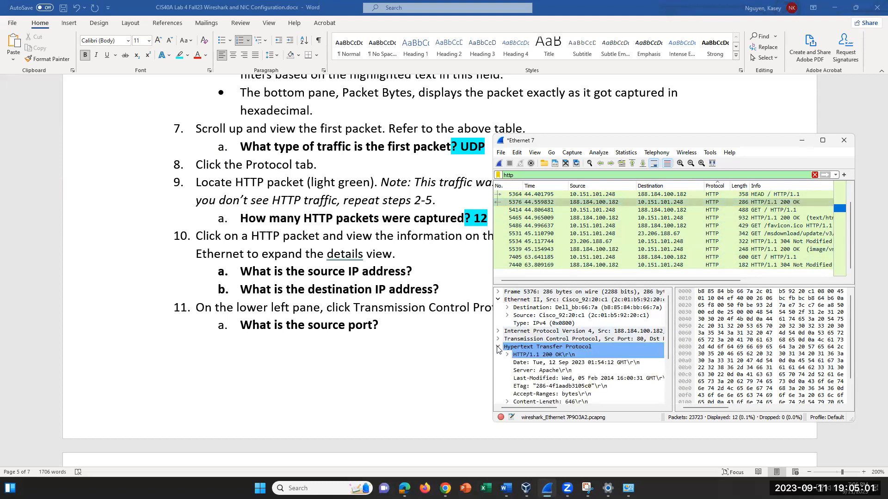
left_click(572, 370)
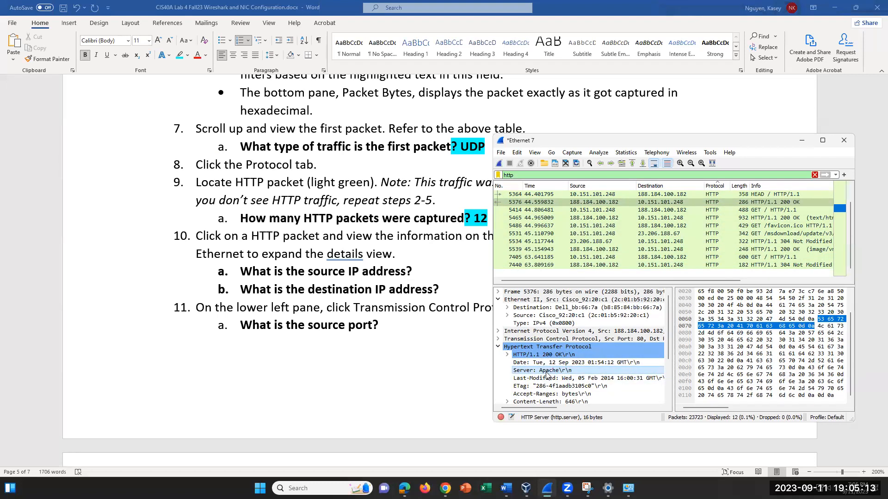
scroll(547, 376, "down", 1)
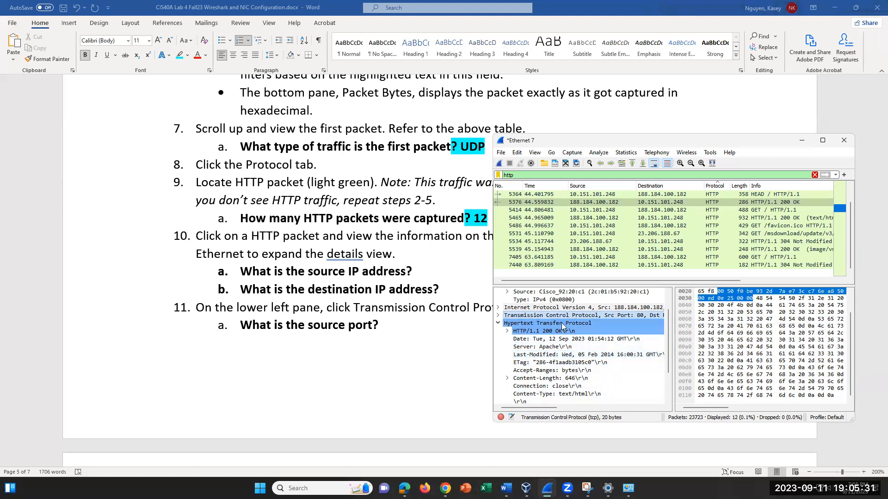
- Expand packet 5376's TCP header and select Source Port 80, with destination port 61630
left_click(498, 315)
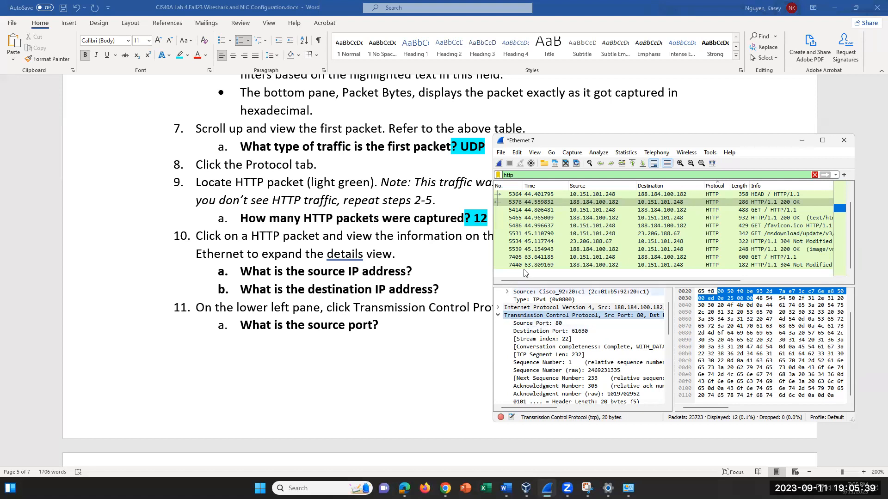
left_click(539, 204)
left_click(497, 316)
left_click(497, 316)
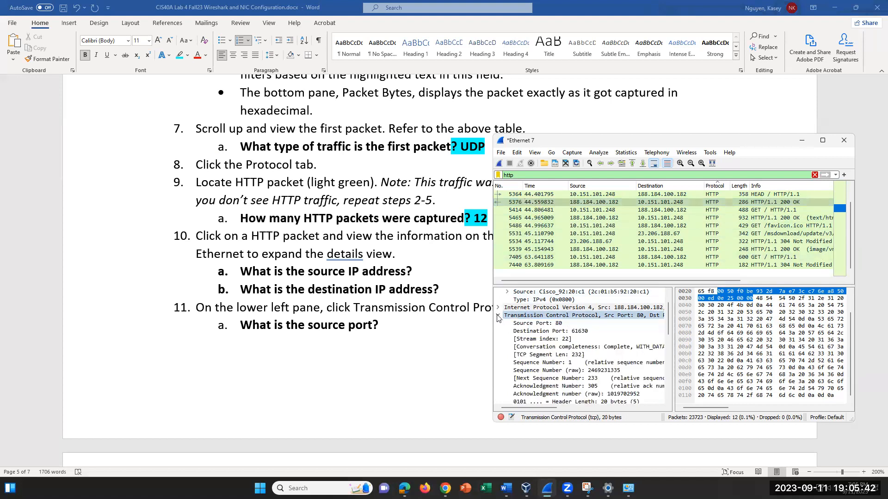
left_click(557, 324)
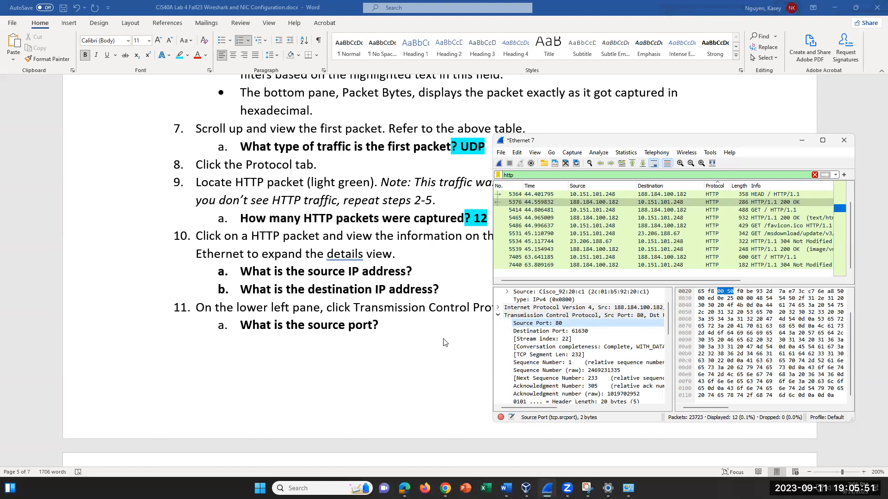
scroll(562, 384, "down", 1)
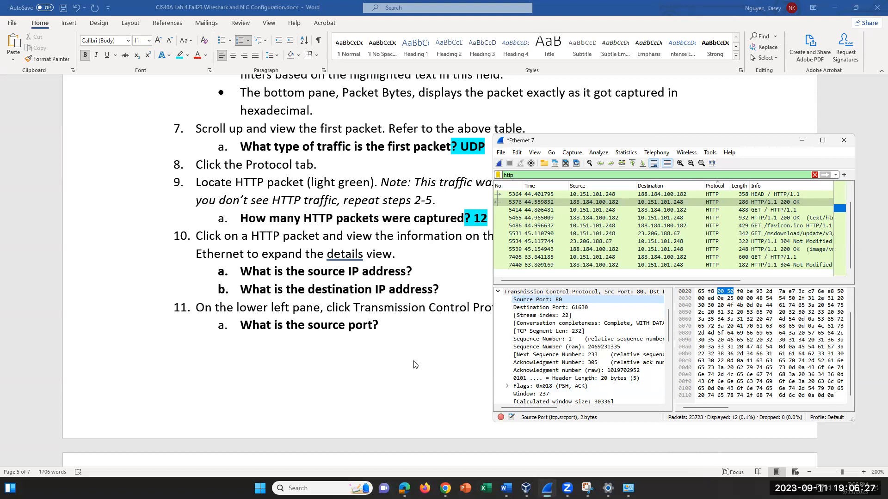
- Scroll to the 200 OK response's HTTP headers, then select the Date line and the TCP checksum status
scroll(412, 363, "down", 3)
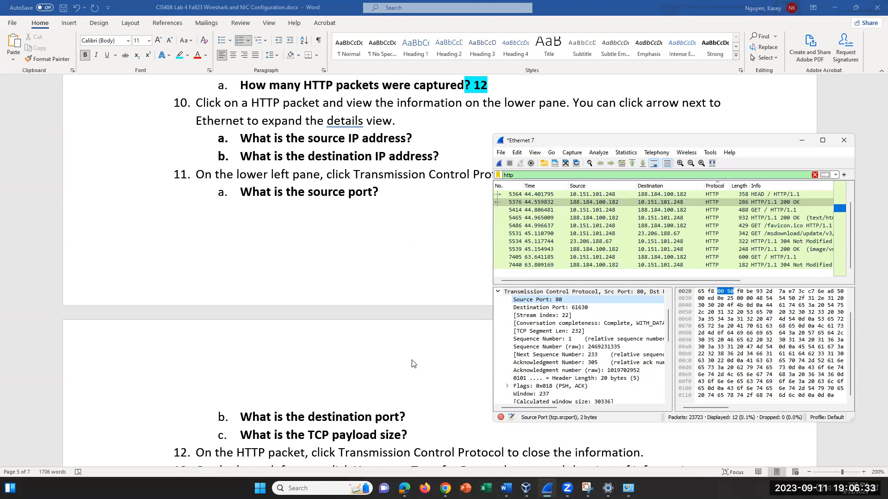
scroll(534, 389, "down", 1)
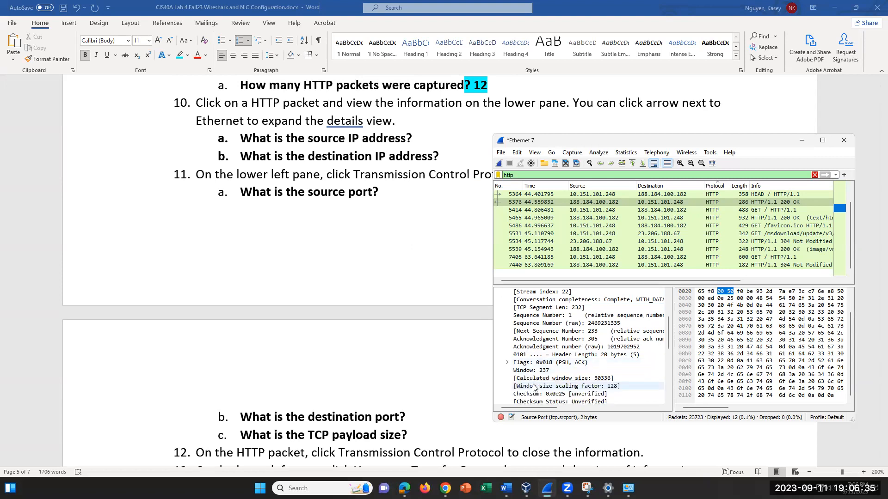
scroll(534, 387, "down", 2)
left_click(584, 393)
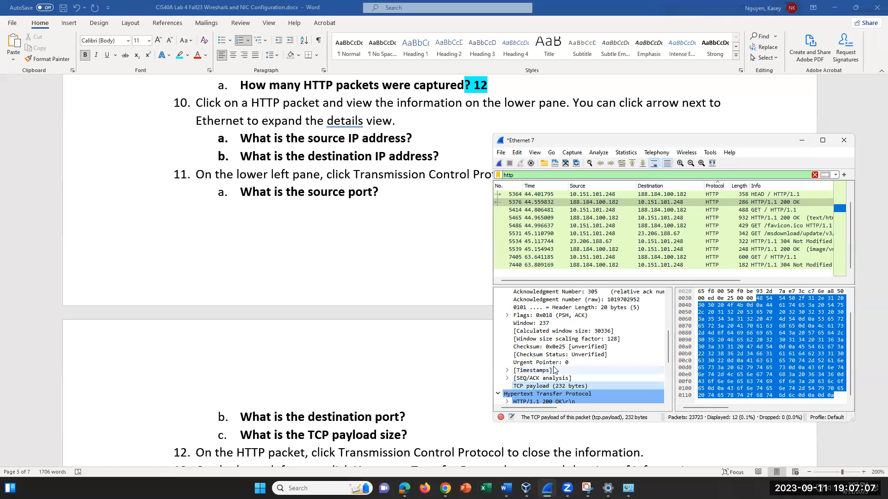
scroll(539, 352, "up", 3)
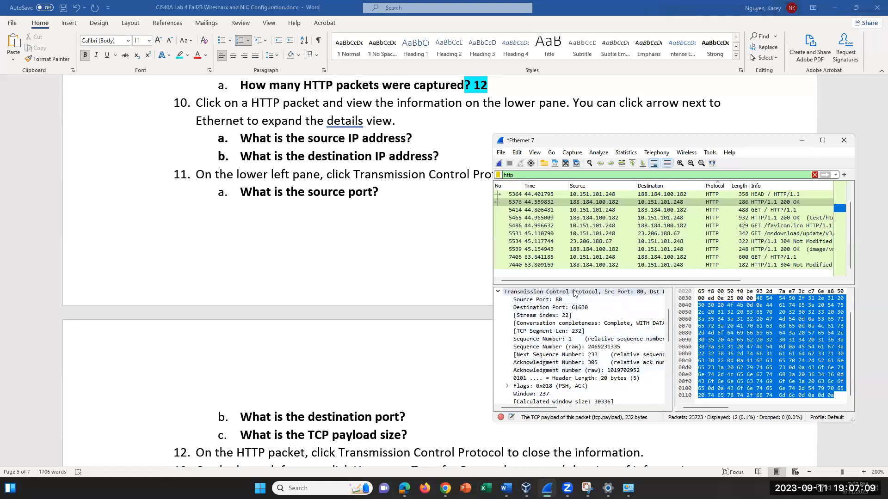
scroll(588, 351, "down", 1)
scroll(588, 352, "down", 3)
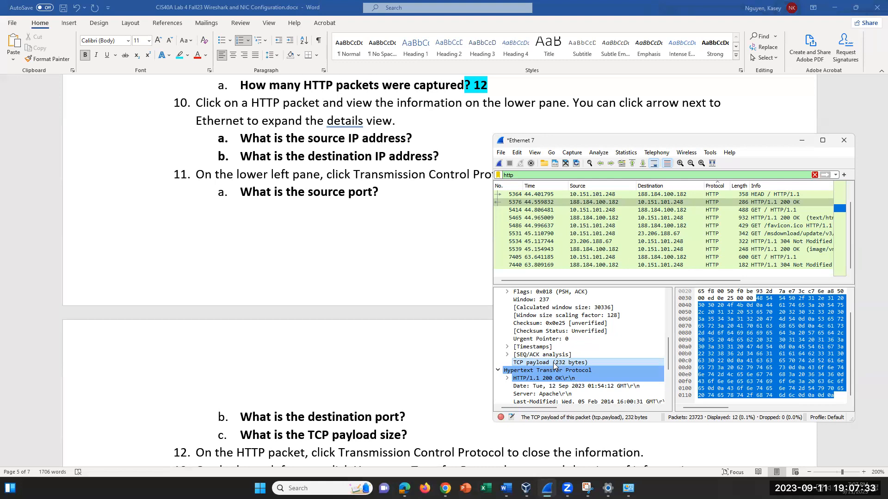
left_click(573, 386)
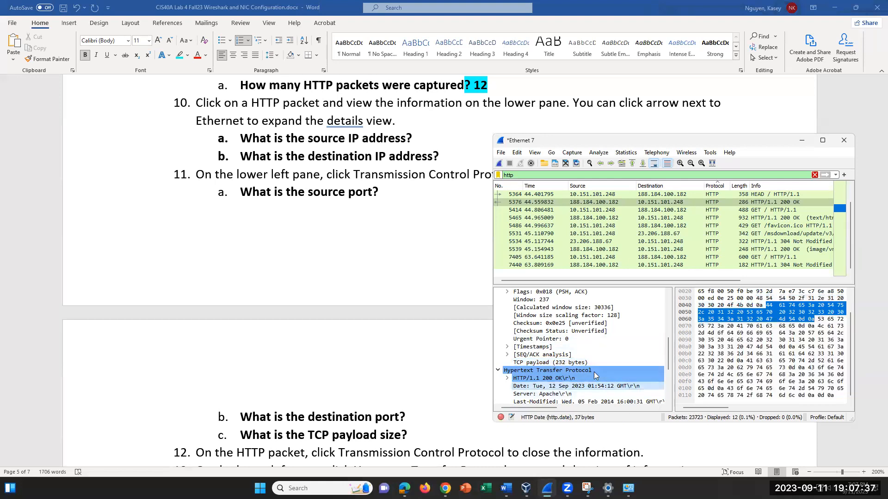
left_click(585, 331)
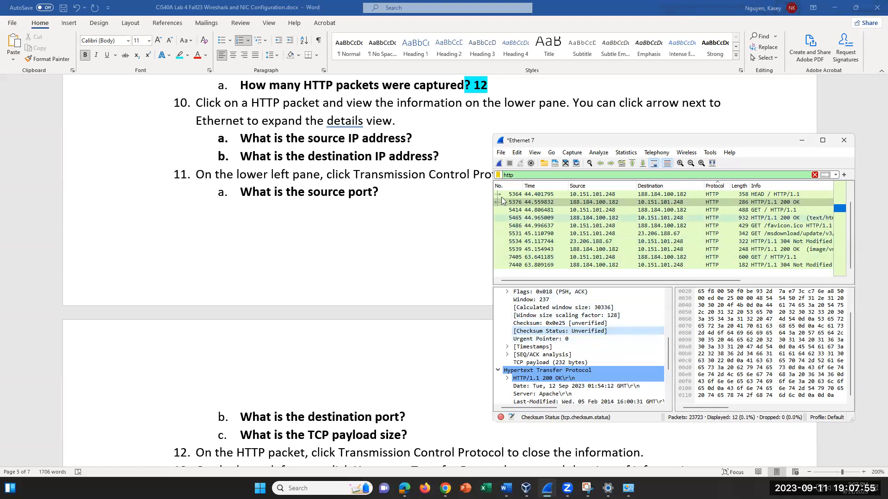
left_click(517, 153)
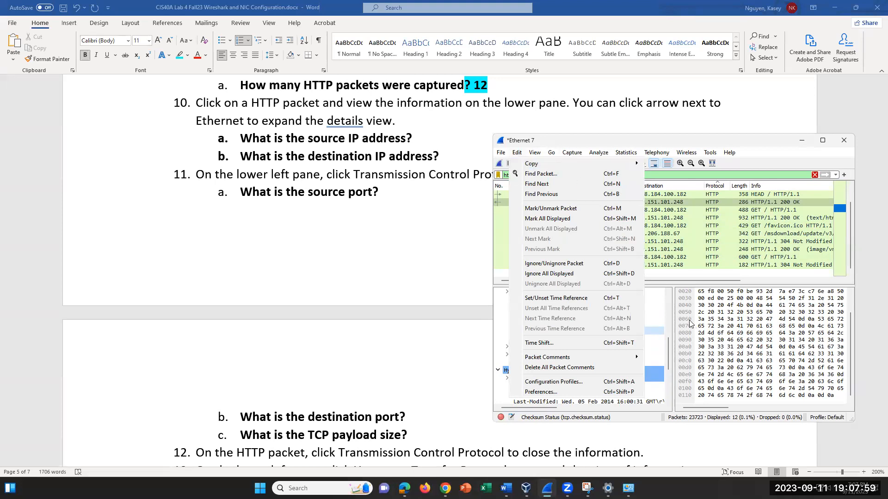
left_click(666, 299)
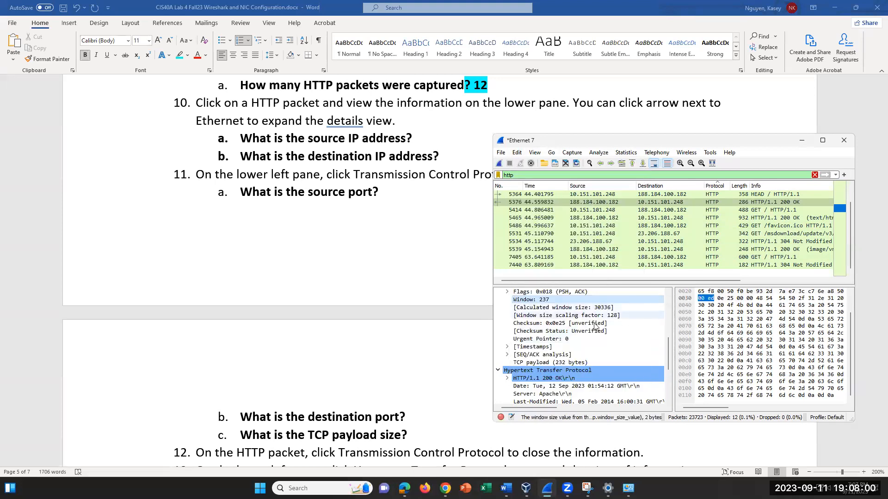
left_click(522, 156)
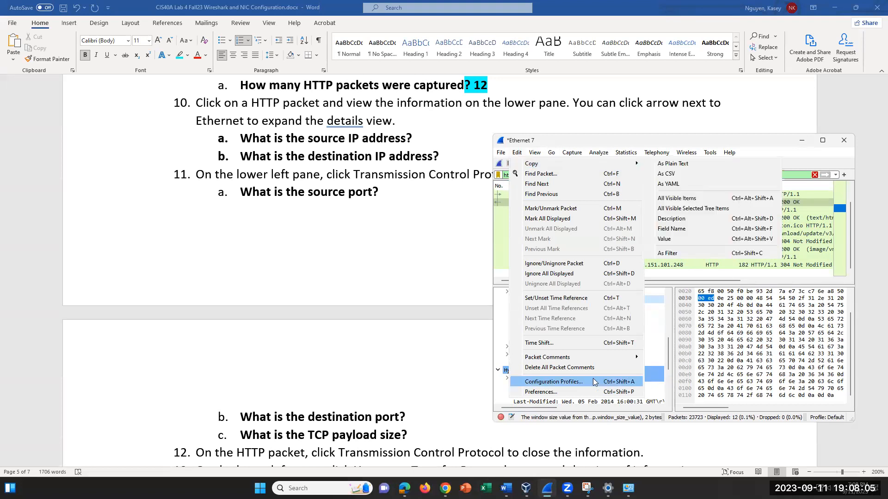
left_click(686, 437)
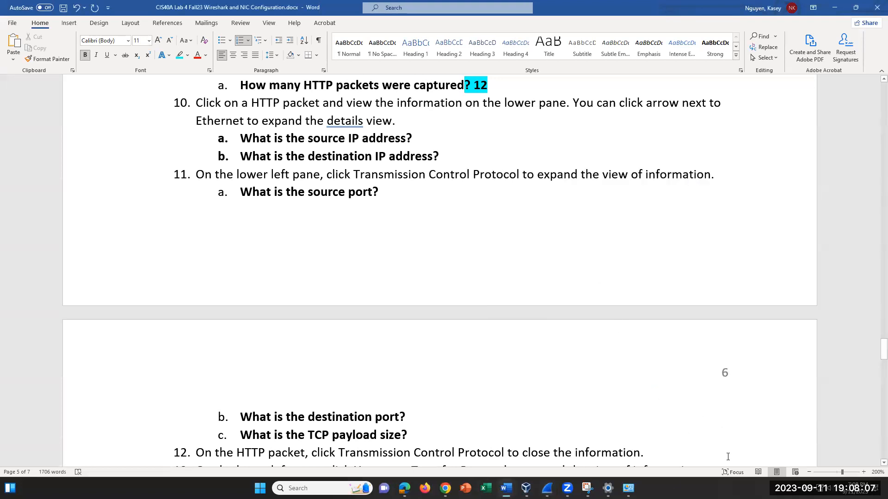
left_click(628, 488)
left_click(628, 489)
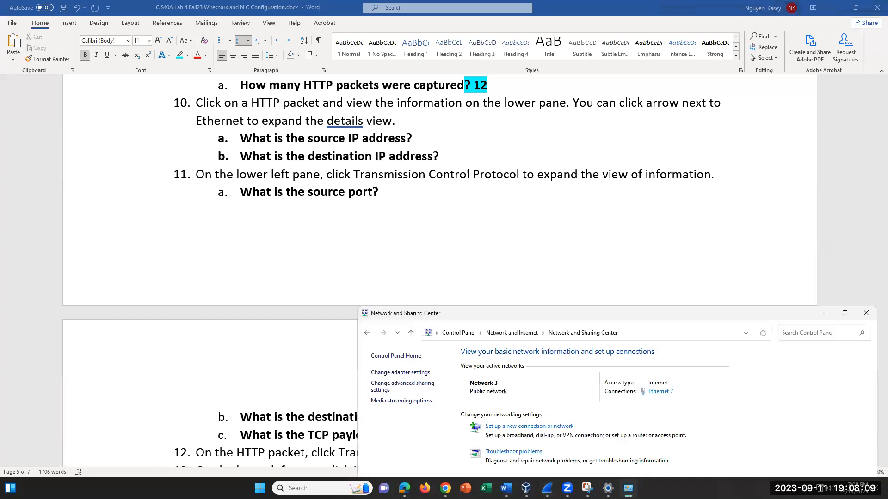
left_click(547, 489)
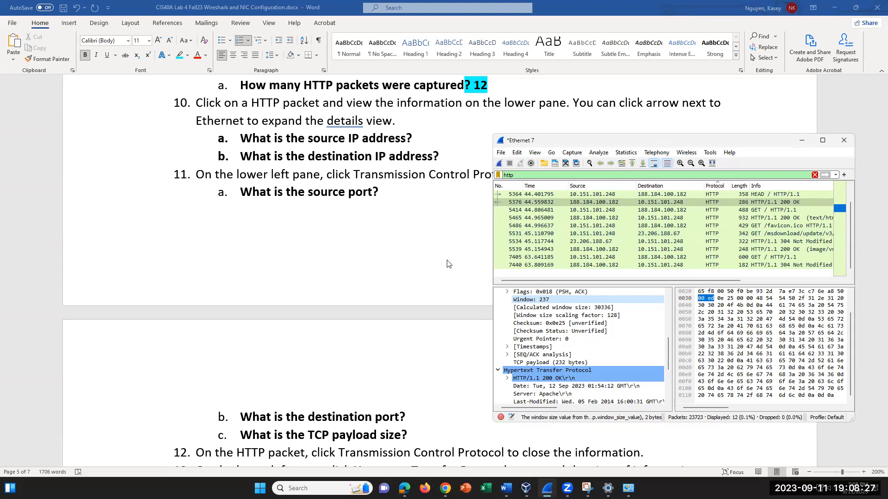
- Scroll down the packet details and select the 200 OK response's Date header
scroll(447, 264, "down", 5)
scroll(448, 264, "down", 2)
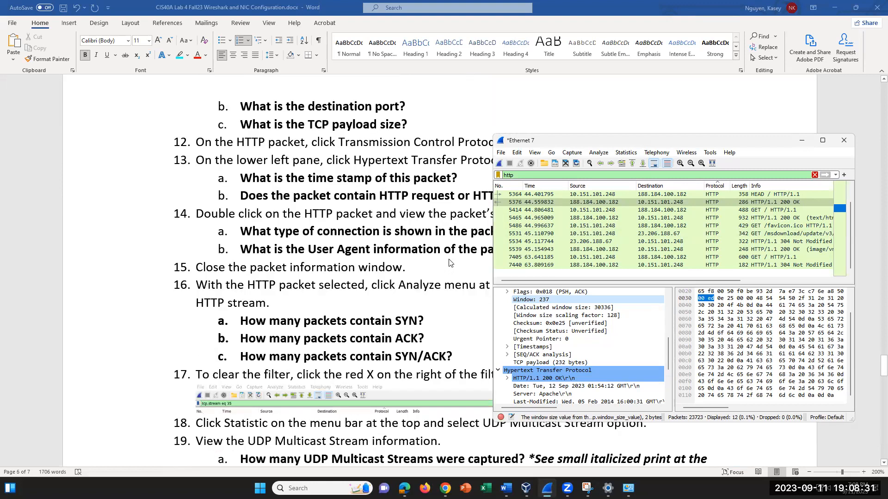
scroll(450, 263, "down", 1)
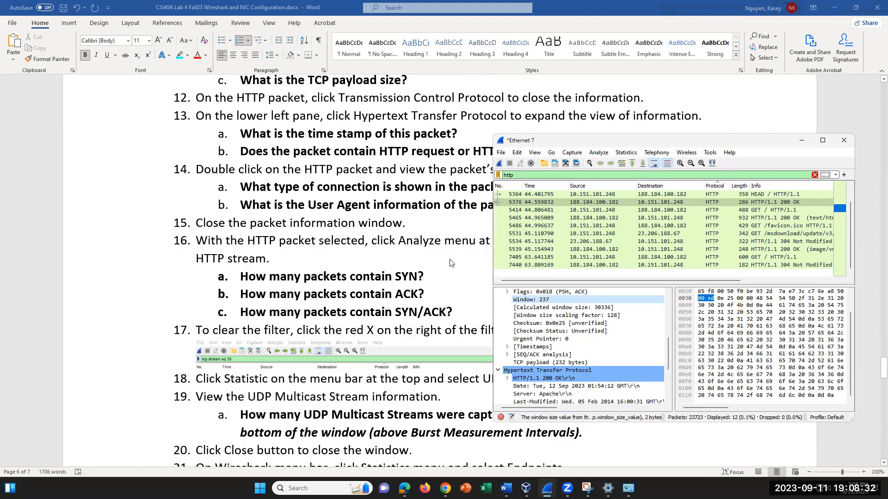
left_click(581, 387)
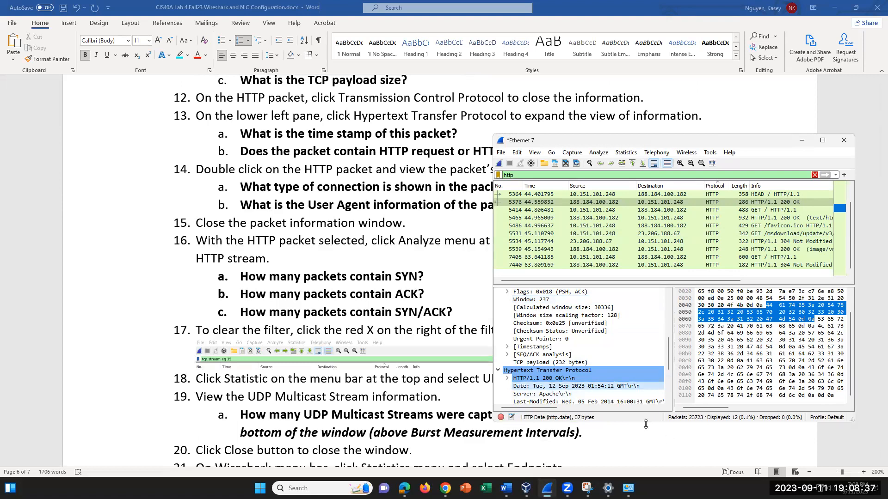
scroll(511, 319, "up", 4)
- Collapse the TCP details and select the HTTP time-since-request line (0.158037 seconds)
left_click(498, 292)
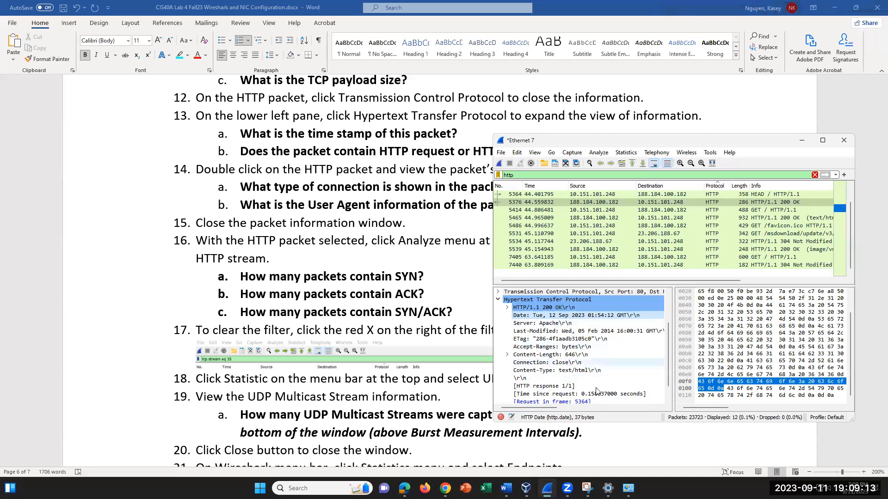
left_click(552, 395)
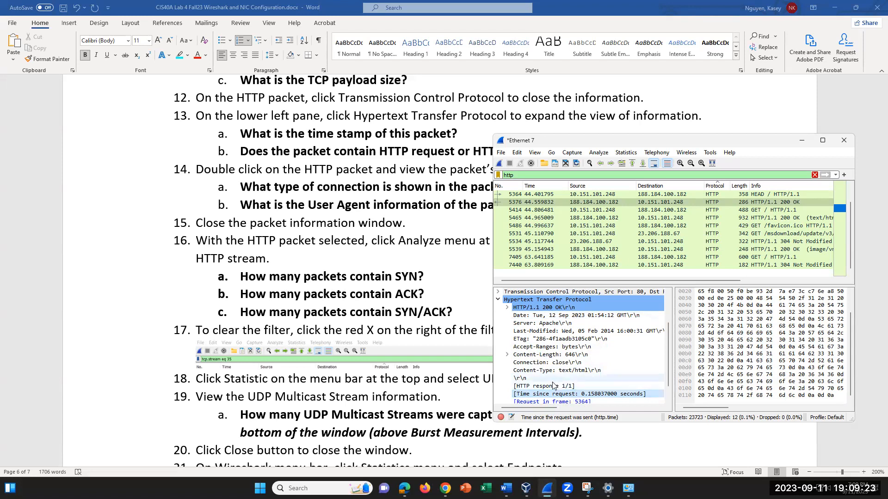
left_click(554, 388)
left_click(656, 394)
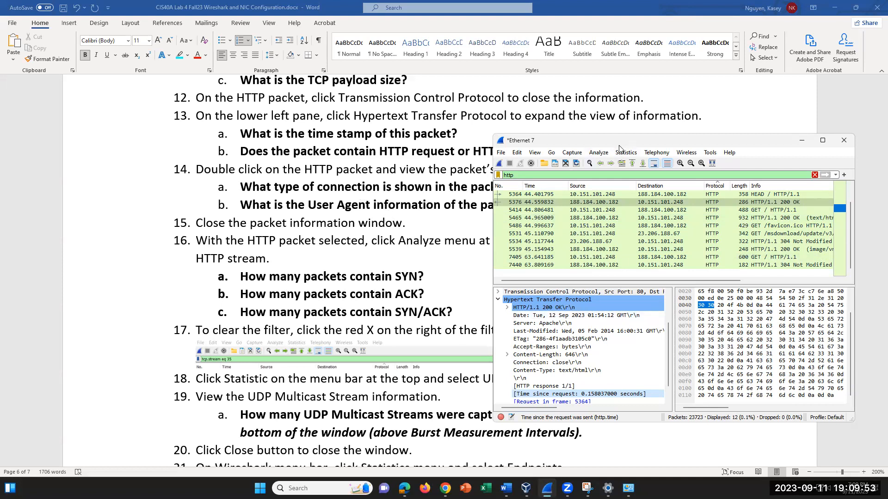
- Move the Wireshark window lower-left, then select the Connection: close and Server: Apache headers
left_click_drag(620, 147, 562, 236)
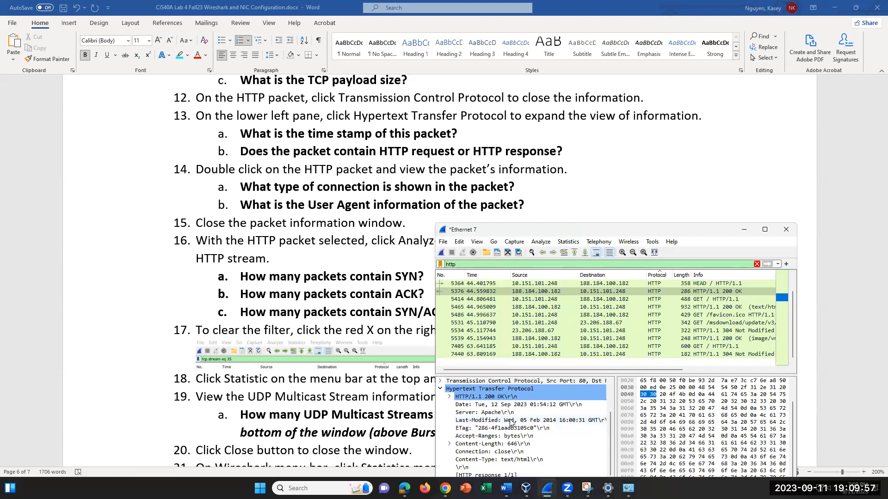
left_click(513, 453)
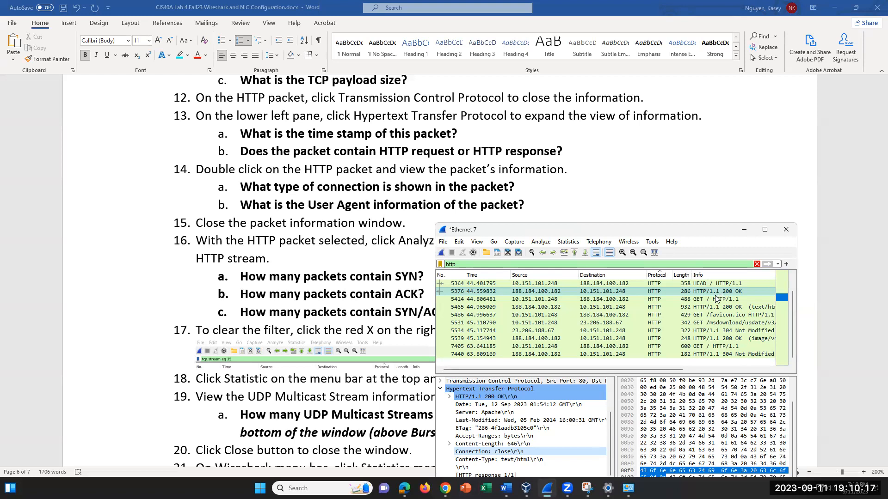
scroll(551, 437, "down", 2)
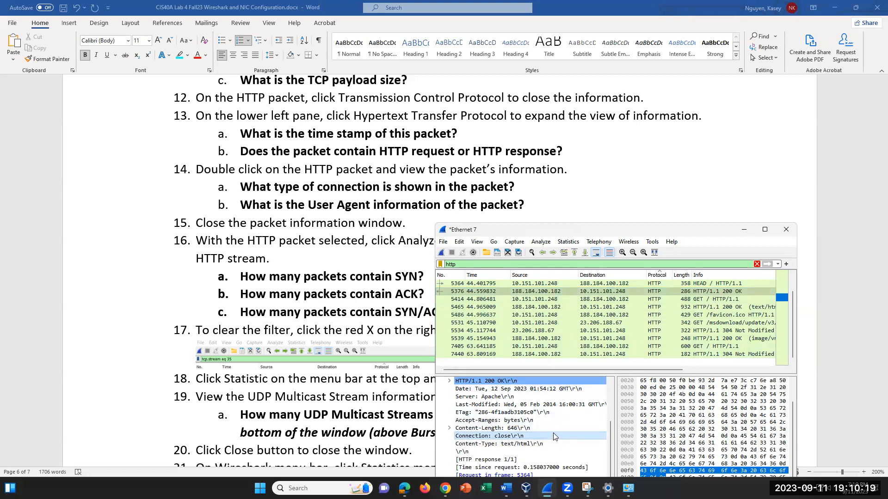
scroll(557, 425, "up", 3)
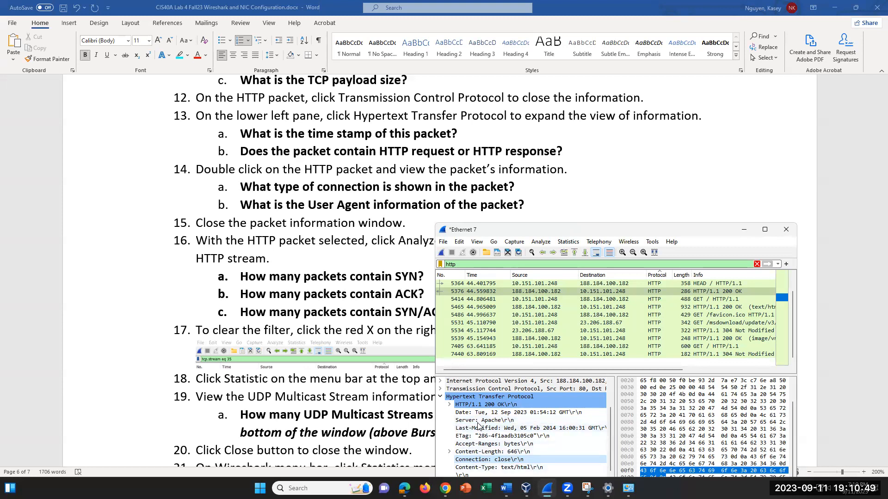
left_click(578, 420)
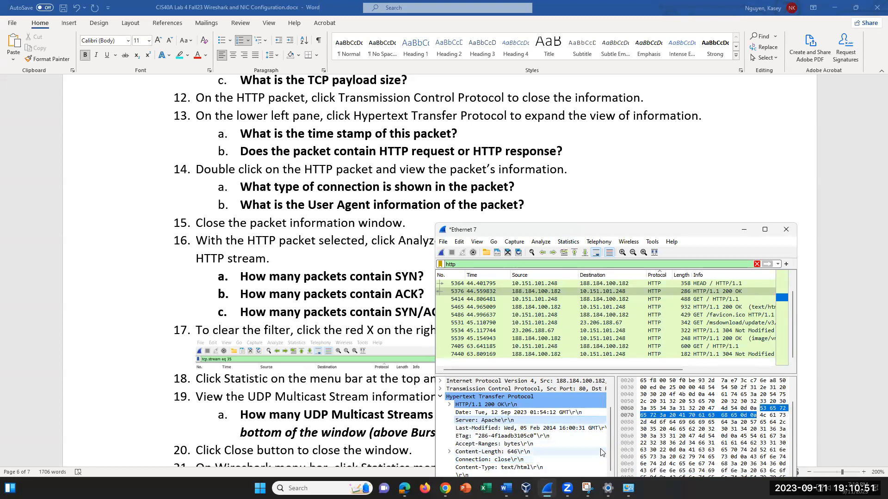
- Open GET packet 5414 and select its User-Agent header, Mozilla/5.0 (Windows NT 10.0)
left_click(683, 299)
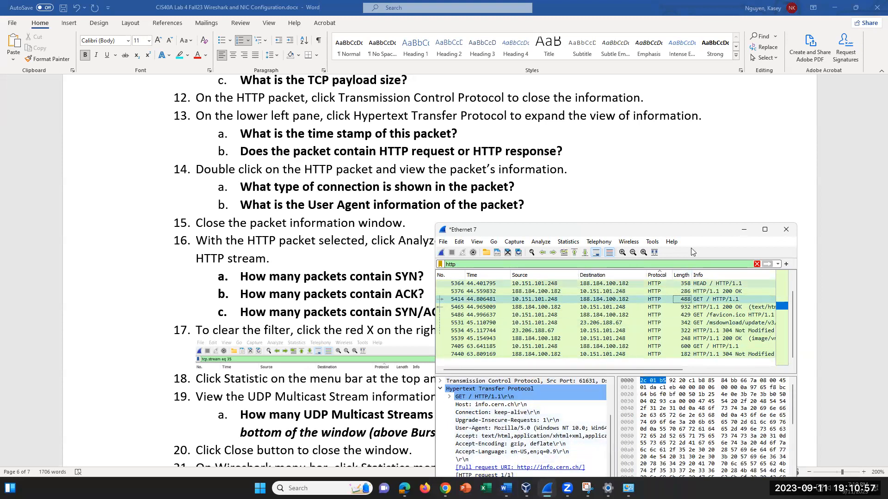
left_click_drag(627, 237, 648, 129)
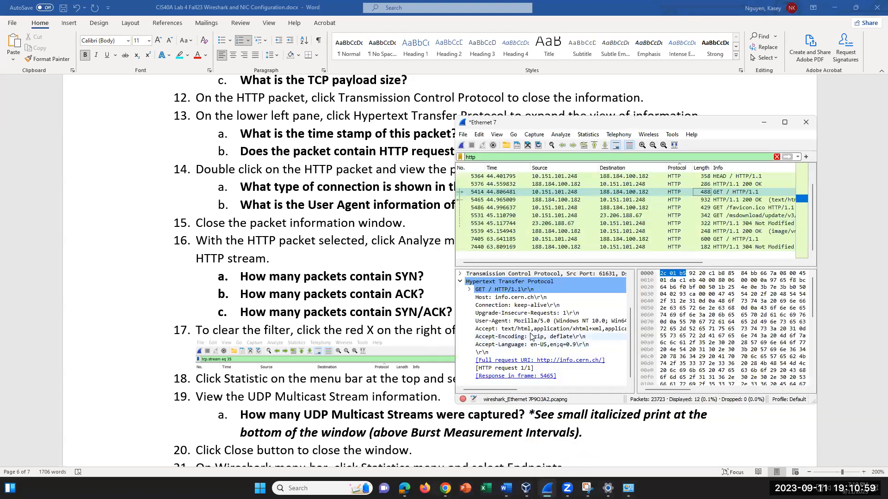
scroll(558, 346, "up", 1)
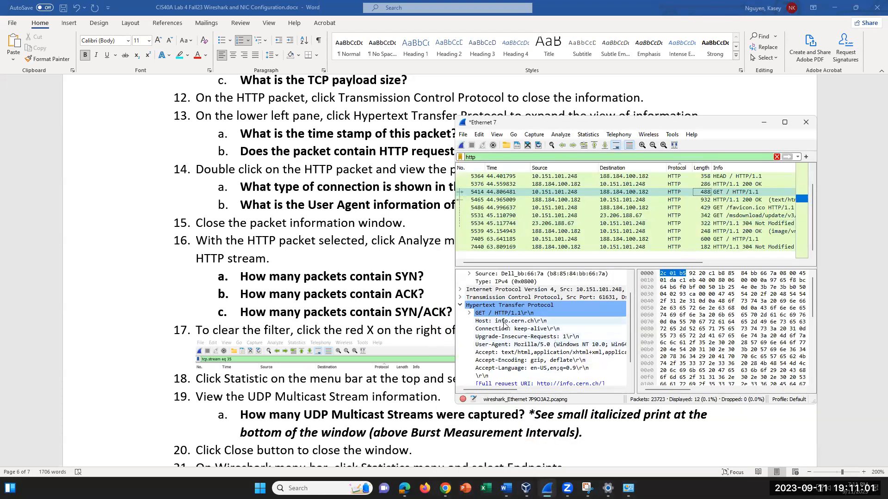
left_click(509, 345)
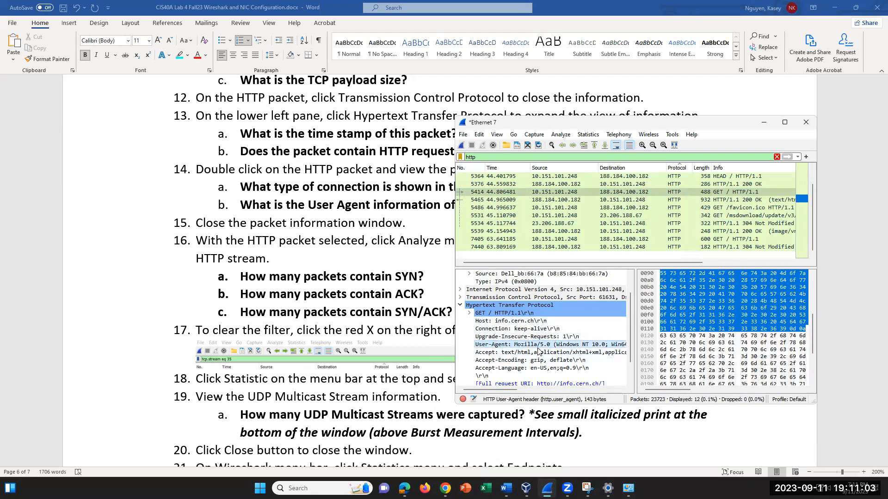
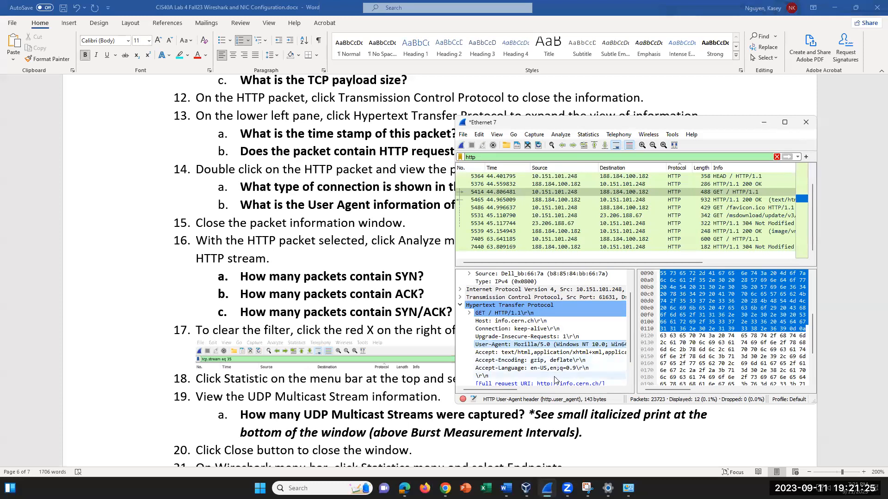
- Select the HTTP request number field in packet 5414's details
scroll(530, 363, "down", 1)
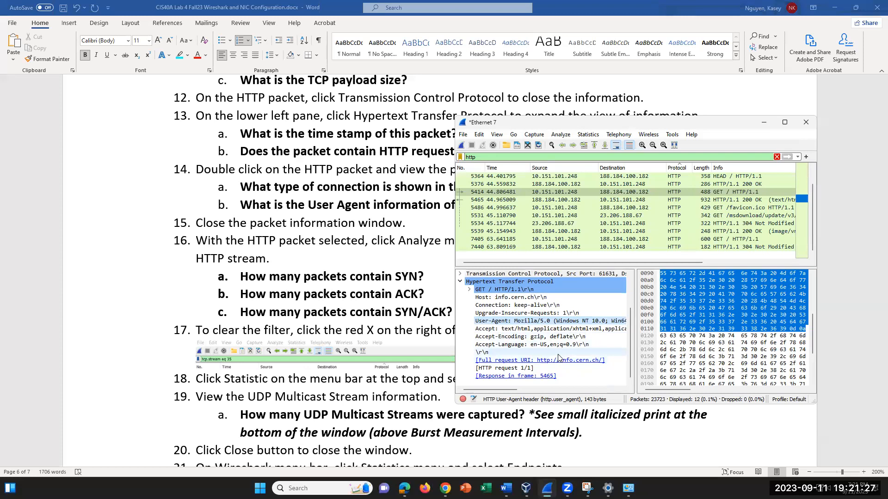
left_click(544, 369)
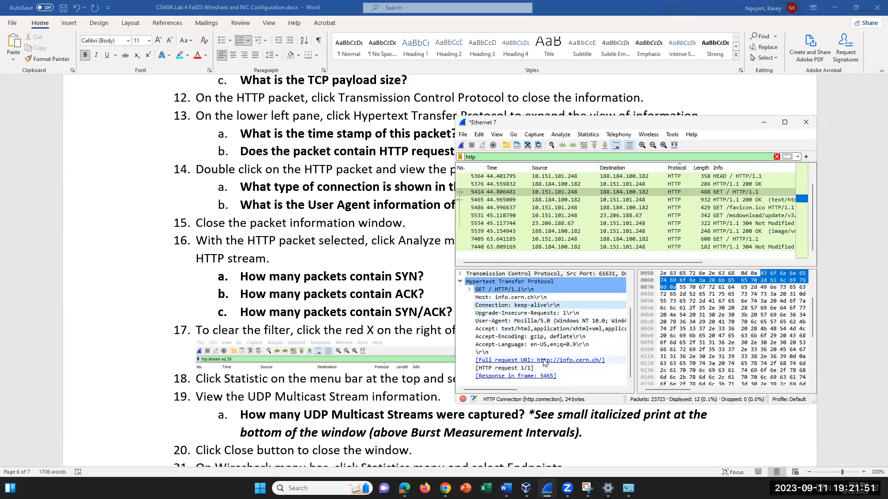
scroll(530, 344, "up", 2)
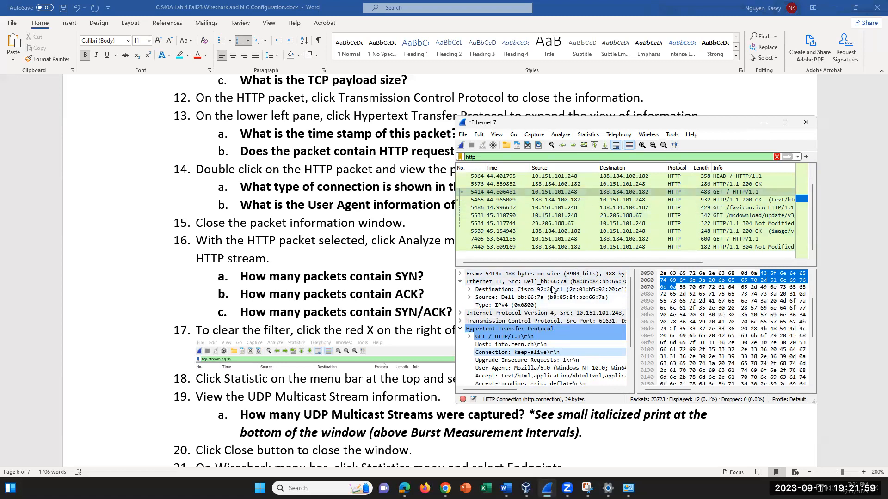
- Expand Transmission Control Protocol, review its port and sequence fields, and widen the details pane
left_click(460, 320)
scroll(564, 322, "down", 1)
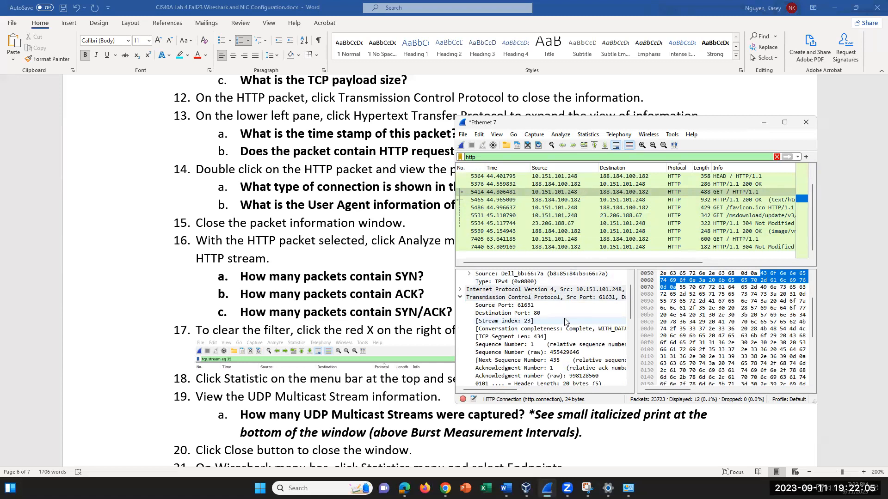
scroll(564, 318, "down", 1)
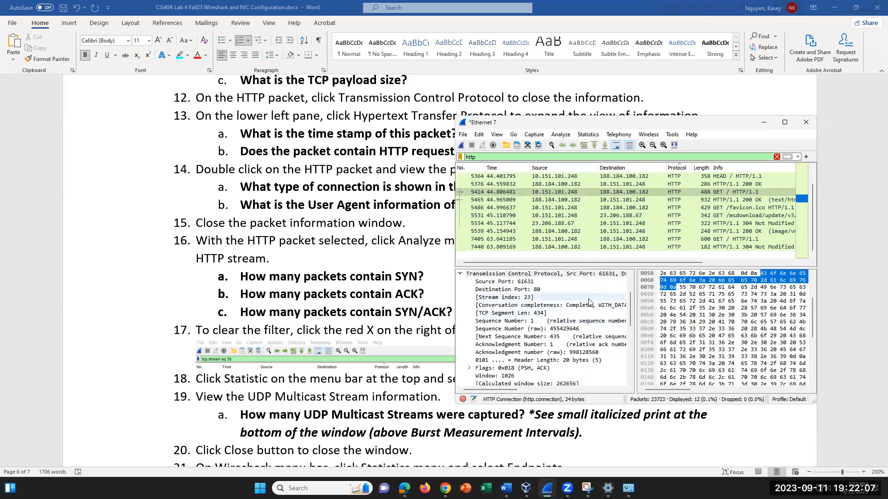
scroll(589, 303, "down", 2)
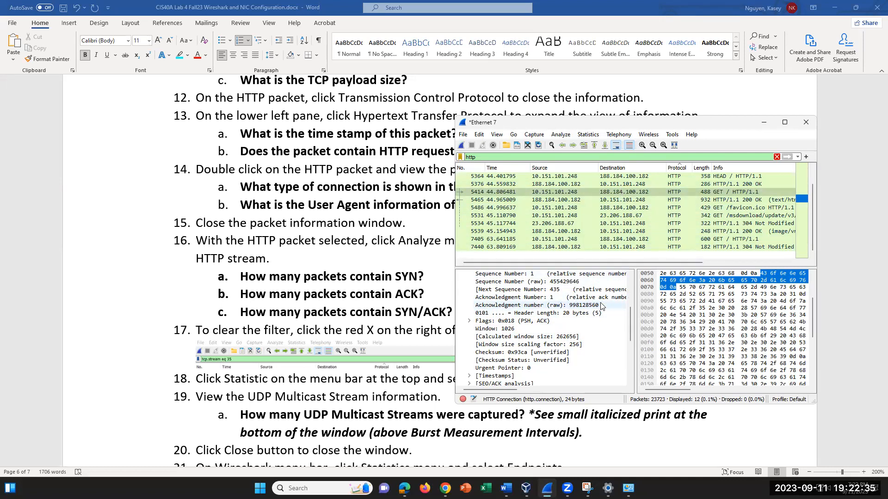
scroll(592, 319, "down", 5)
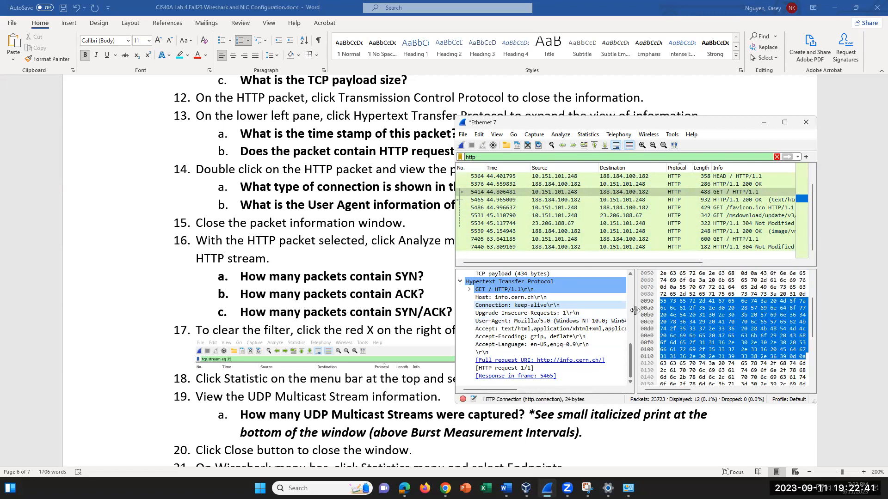
left_click_drag(635, 309, 727, 301)
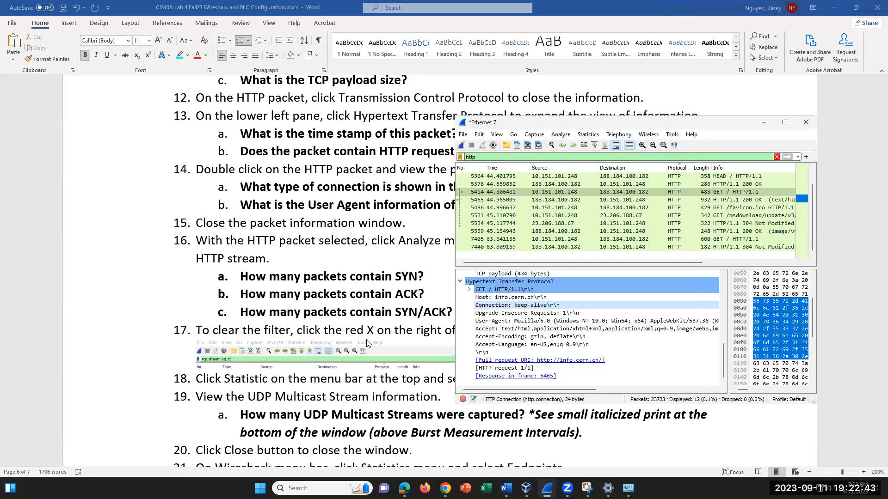
- Select HTTP GET packet 5414 and briefly open then dismiss the Analyze menu
scroll(388, 337, "down", 4)
scroll(387, 336, "down", 3)
scroll(387, 336, "up", 3)
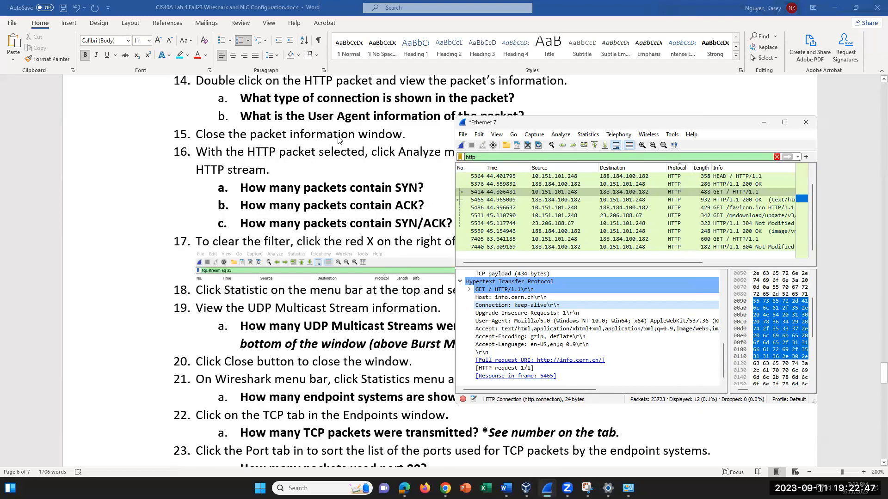
left_click(492, 190)
left_click(561, 134)
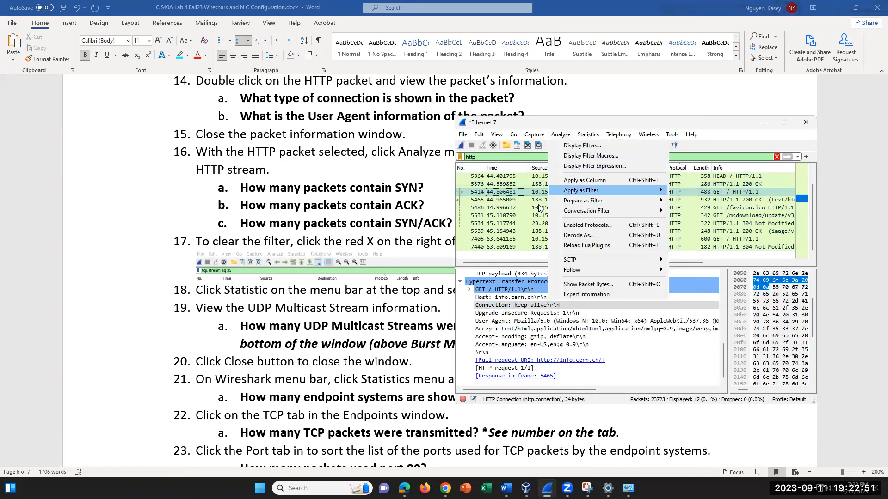
mouse_move(513, 135)
left_click(544, 122)
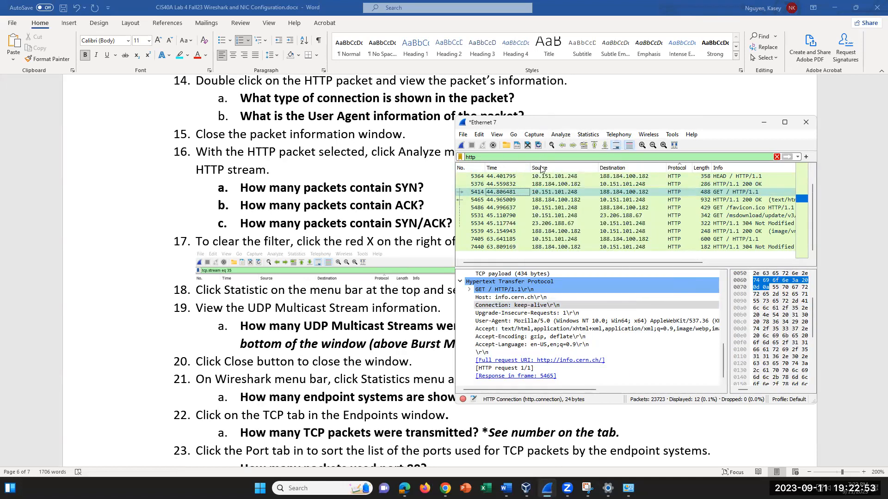
- Scroll the Word instructions to step 16, then point to Analyze > Follow > HTTP Stream
left_click(339, 175)
scroll(425, 178, "down", 2)
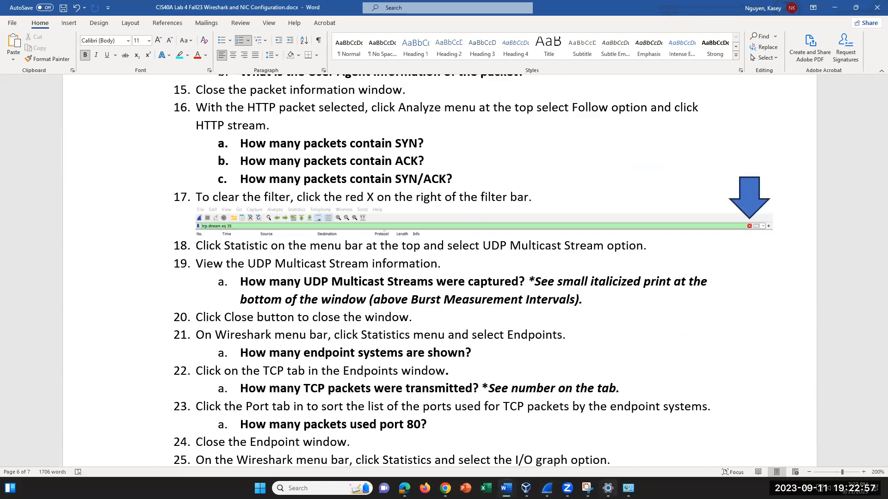
left_click(547, 488)
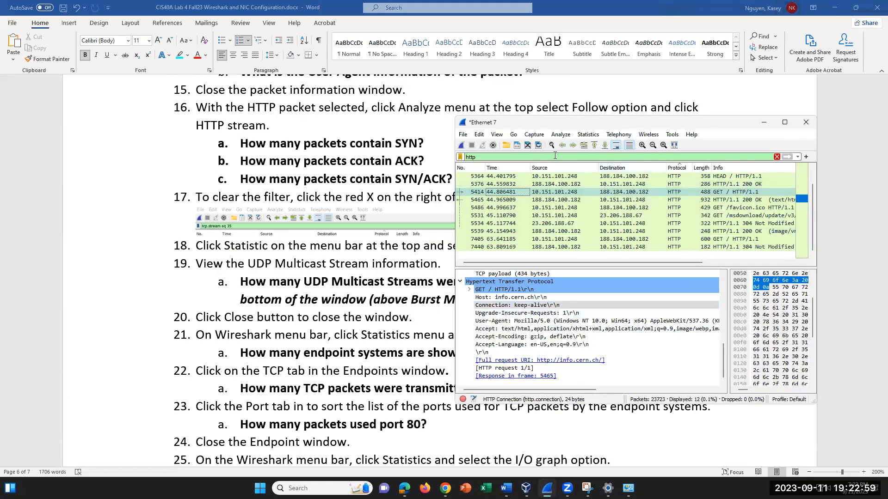
left_click(558, 135)
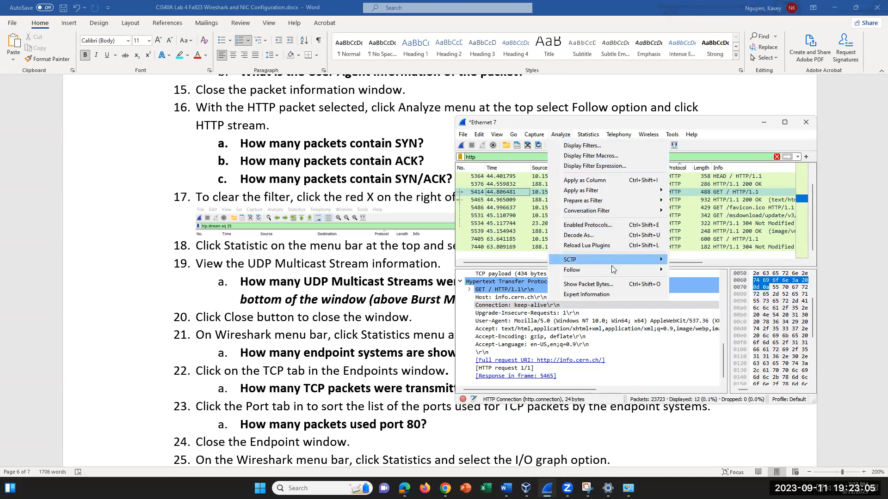
mouse_move(610, 270)
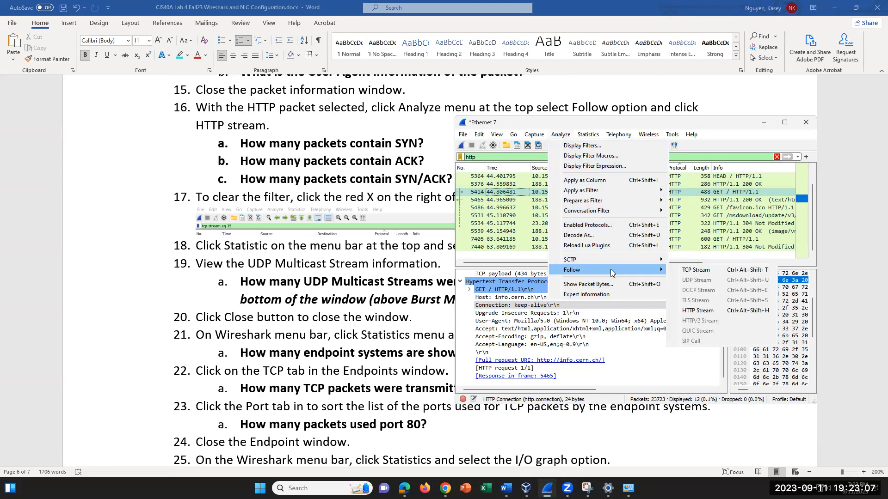
- Follow the HTTP stream and highlight the GET/Host request lines and HTTP/1.1 200 OK response
left_click(692, 313)
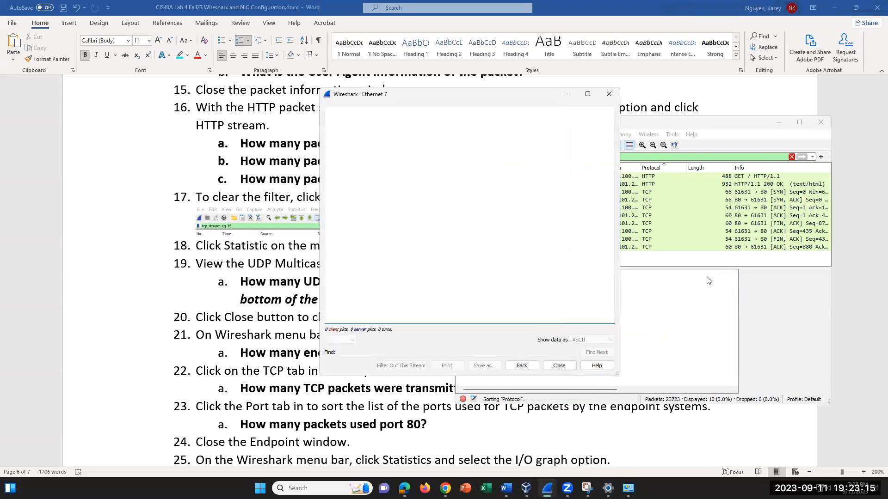
scroll(488, 204, "down", 3)
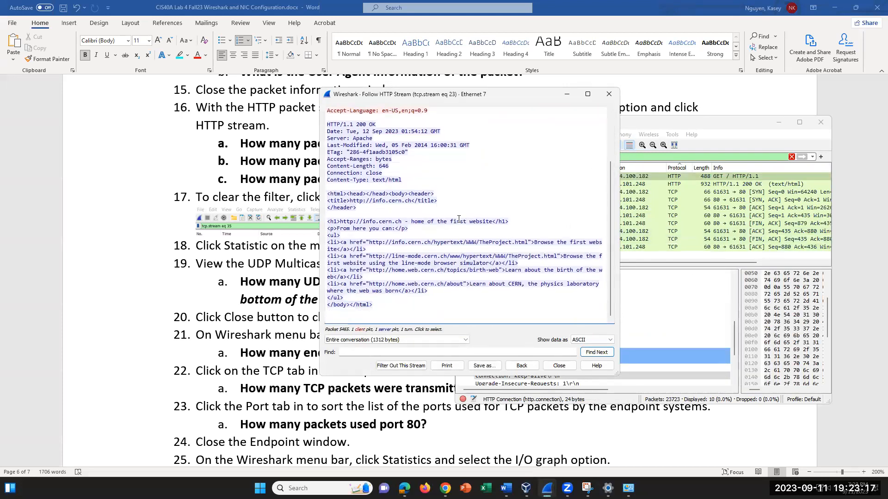
scroll(459, 219, "up", 3)
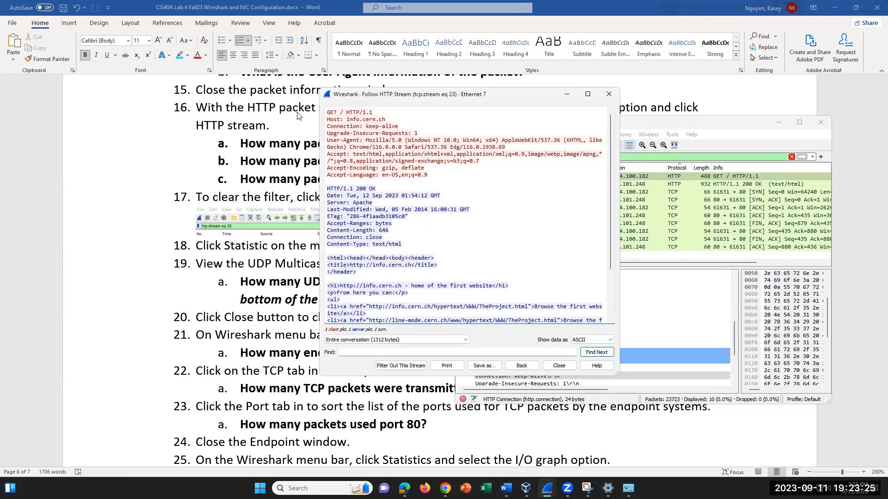
left_click_drag(328, 113, 385, 120)
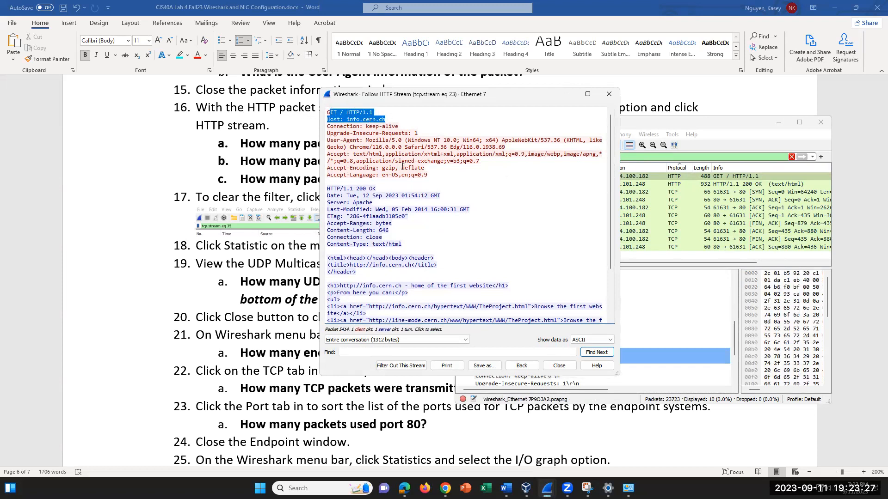
mouse_move(328, 189)
left_mouse_down()
mouse_move(438, 195)
mouse_move(324, 190)
mouse_move(315, 200)
mouse_move(322, 188)
left_mouse_up()
- Highlight the returned HTML body, then move the Follow HTTP Stream window lower
left_click(446, 250)
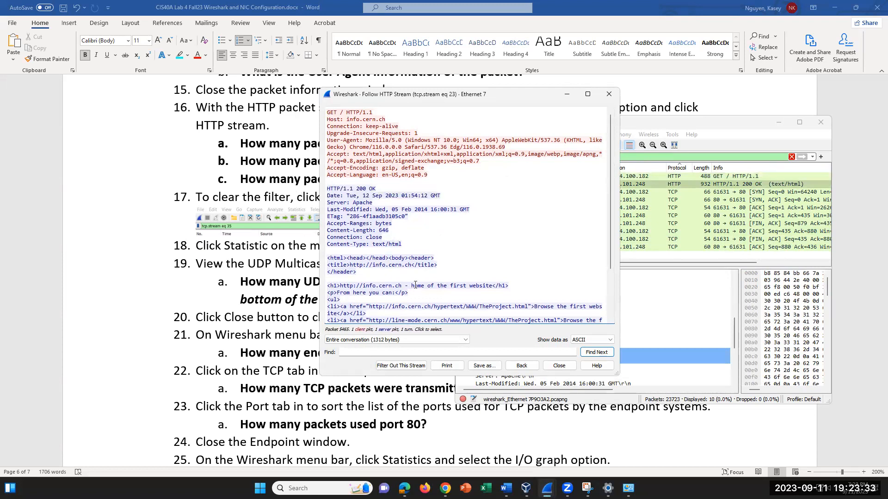
scroll(416, 284, "down", 2)
left_click_drag(330, 214, 428, 312)
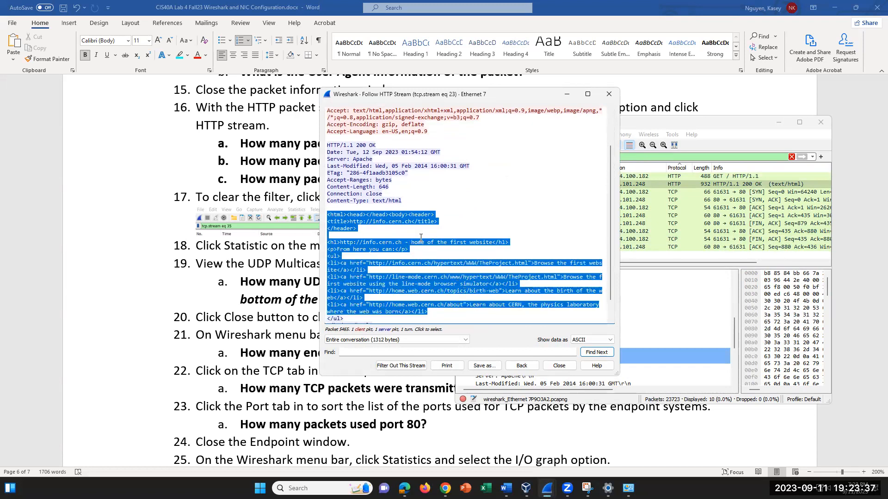
left_click(438, 205)
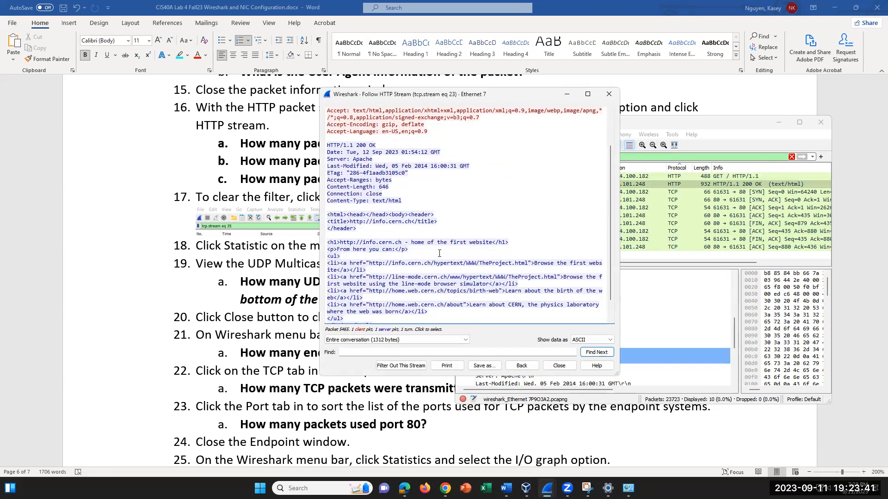
scroll(439, 253, "down", 1)
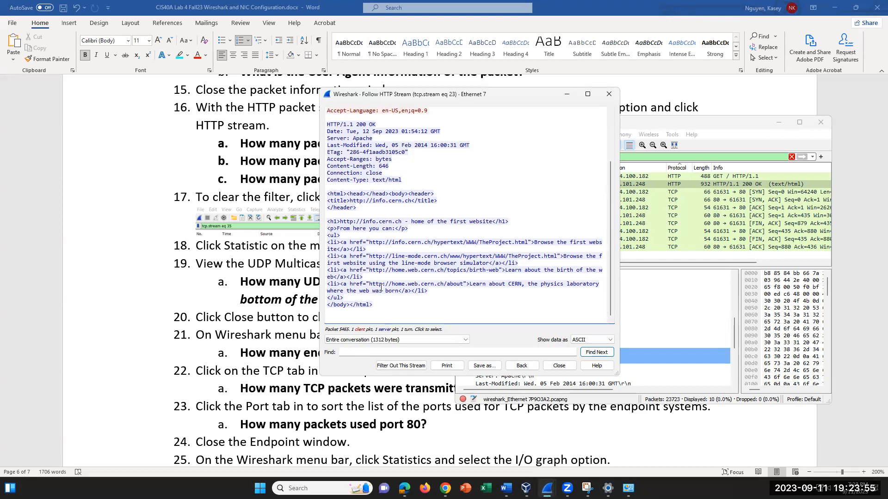
left_click_drag(505, 95, 357, 206)
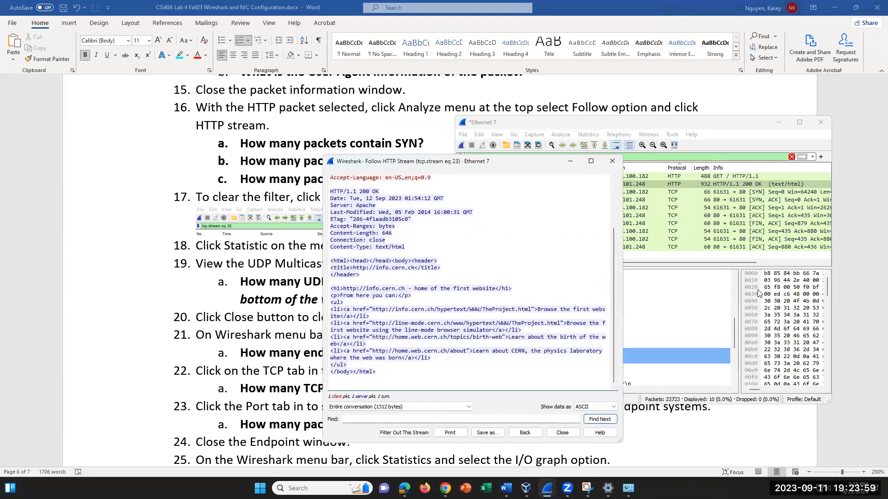
- Bring the capture window forward, open the Analyze menu, then return to the Word instructions
left_click(662, 184)
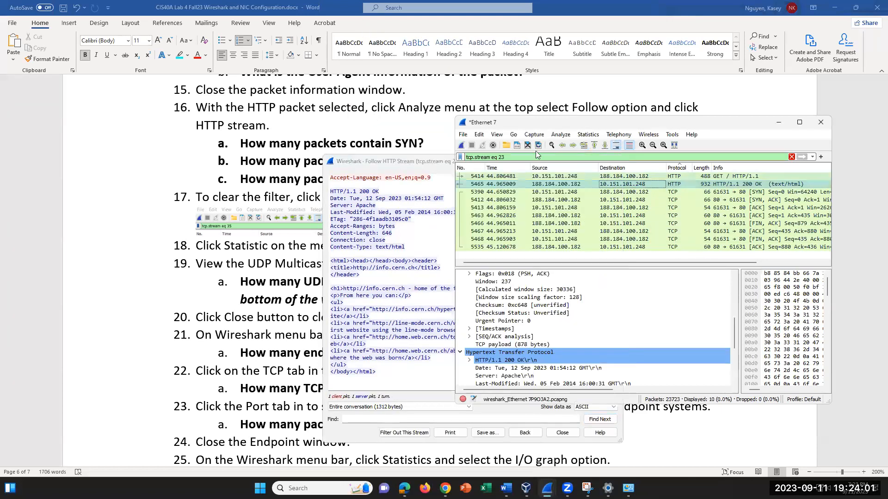
left_click(562, 135)
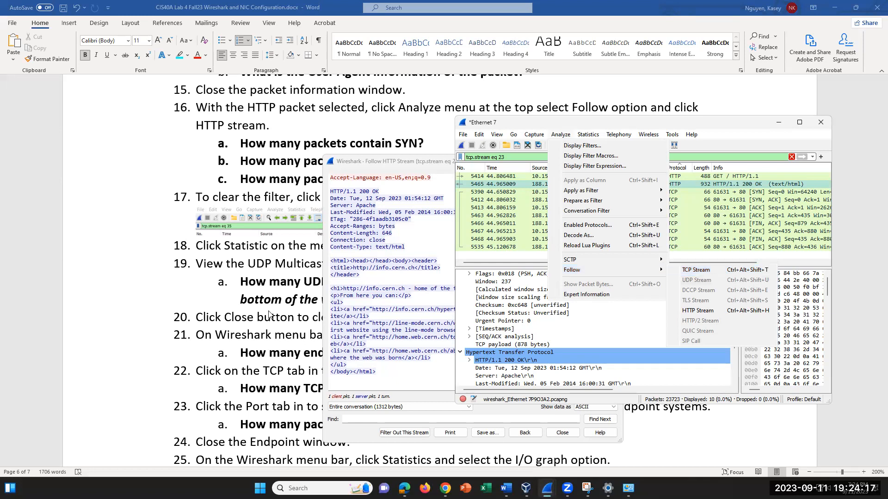
left_click(290, 296)
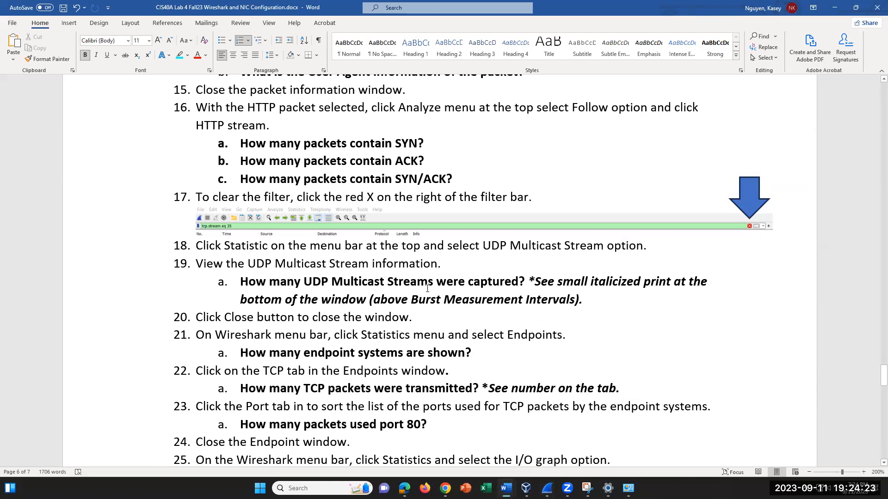
- Bring the tcp.stream eq 23 Follow HTTP Stream window forward and shift it slightly down-right
left_click(628, 489)
left_click(628, 489)
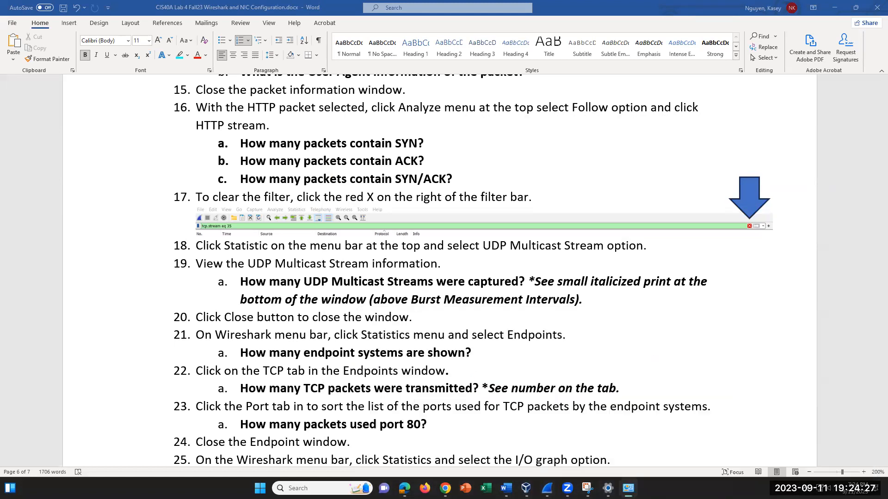
left_click(547, 489)
left_click(582, 435)
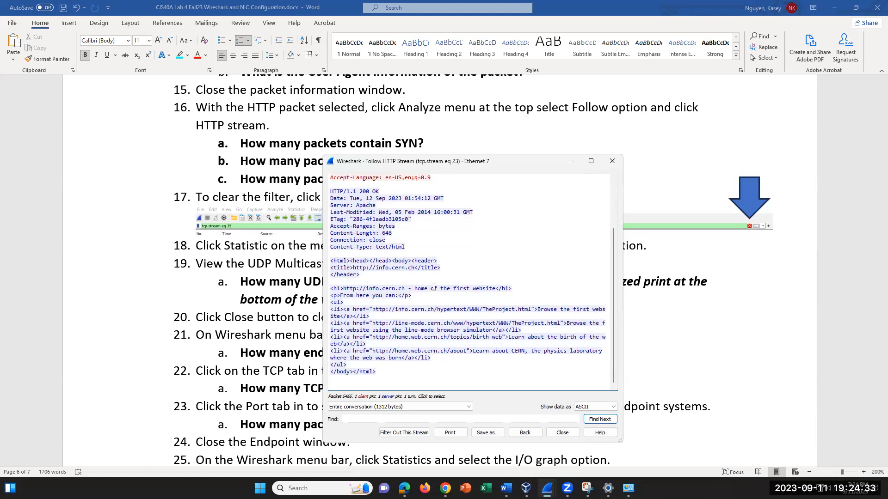
left_click_drag(421, 167, 444, 195)
- After viewing Ethernet 7, scroll Word to step 18 and select 'UDP Multicast Stream'
mouse_move(547, 488)
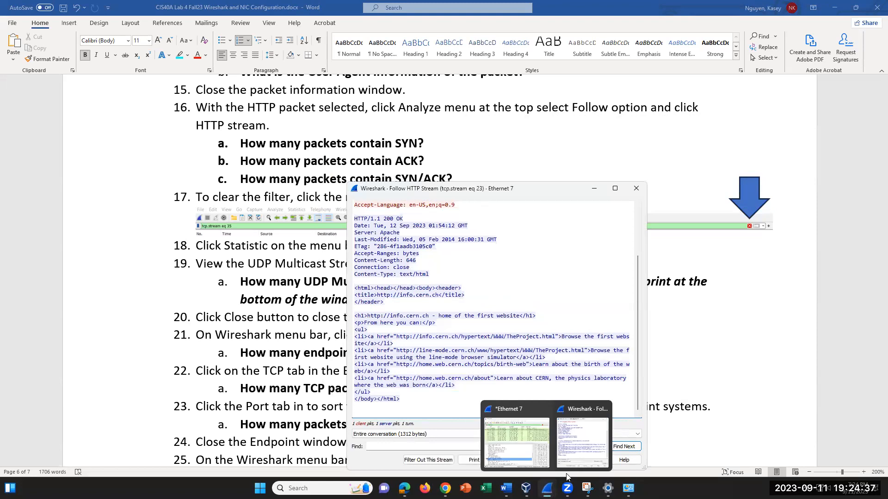
left_click(517, 437)
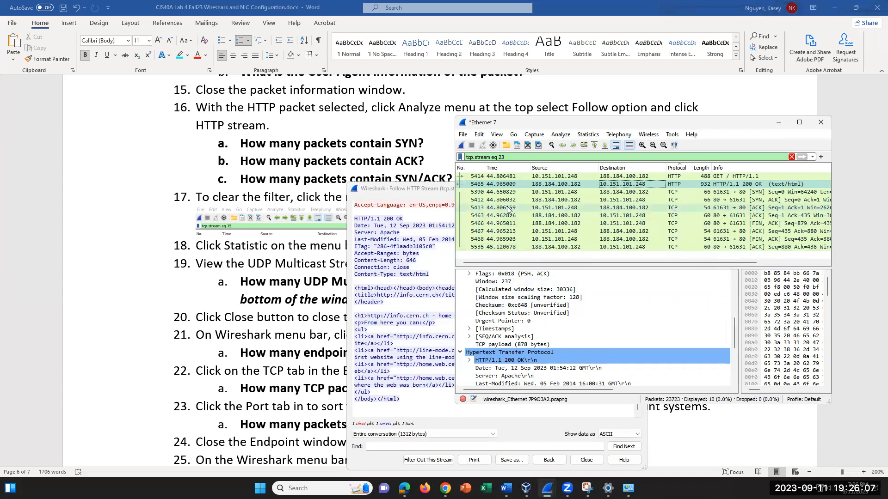
left_click(295, 239)
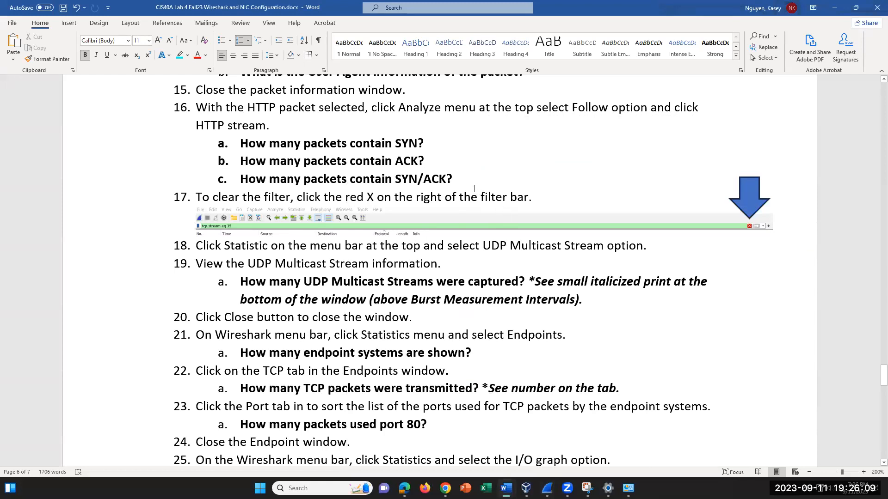
left_click(458, 181)
scroll(514, 323, "down", 1)
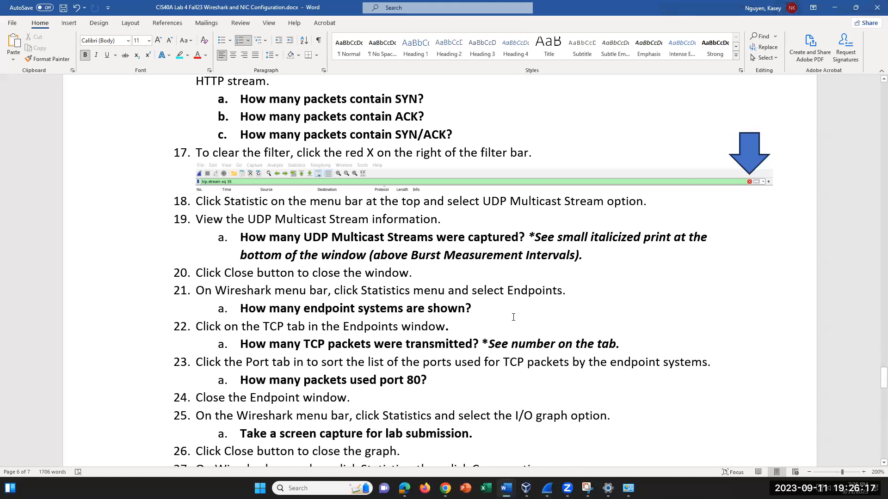
left_click_drag(483, 202, 606, 201)
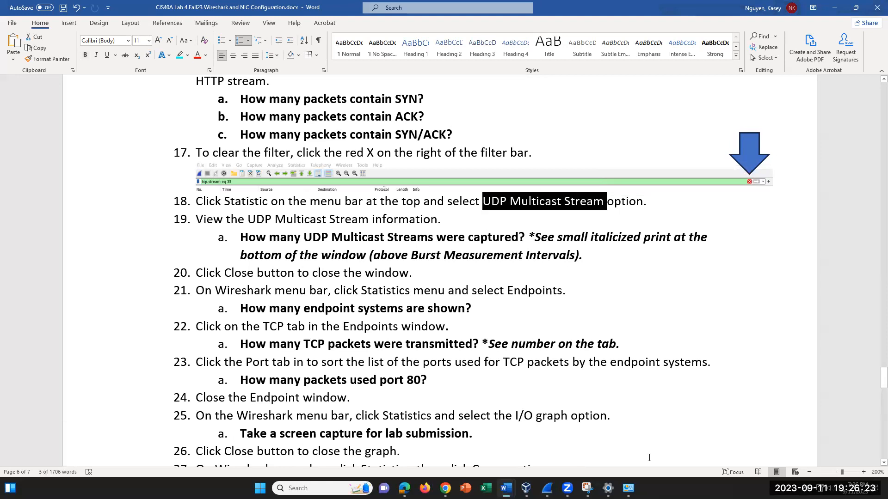
- Clear the tcp.stream eq 23 filter so all 23723 packets show, then open Statistics
left_click(547, 489)
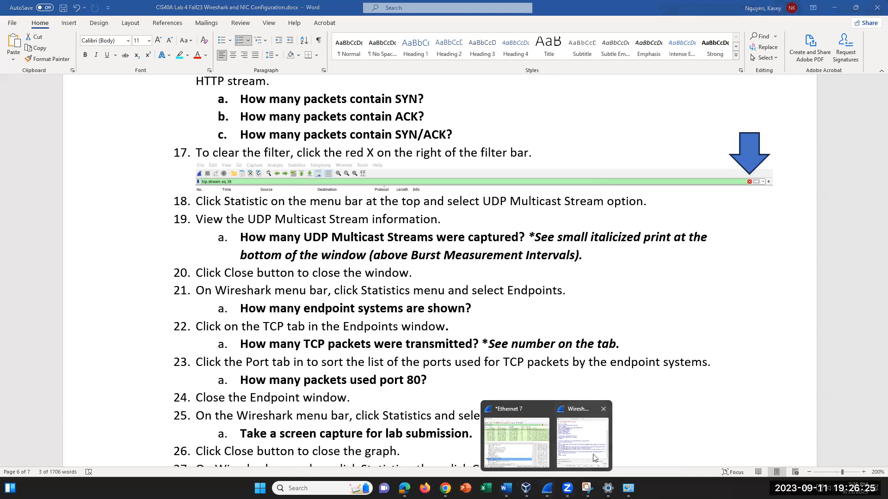
left_click(526, 437)
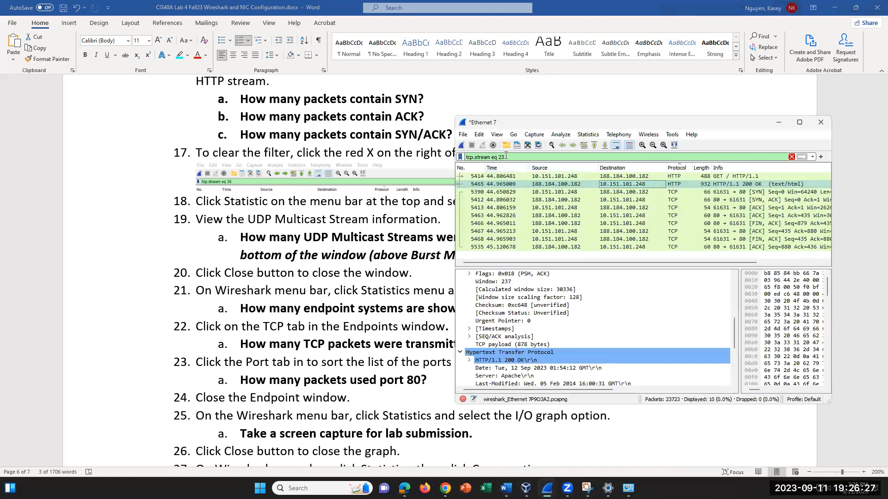
left_click(792, 156)
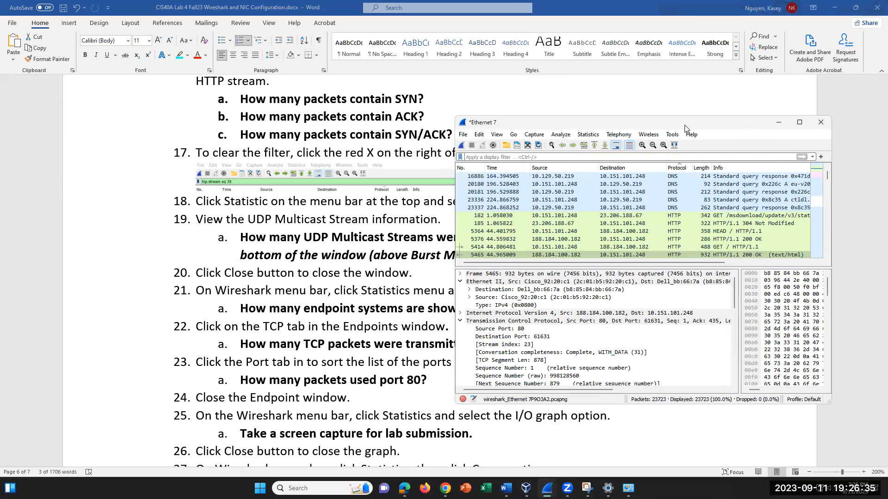
left_click_drag(685, 124, 648, 239)
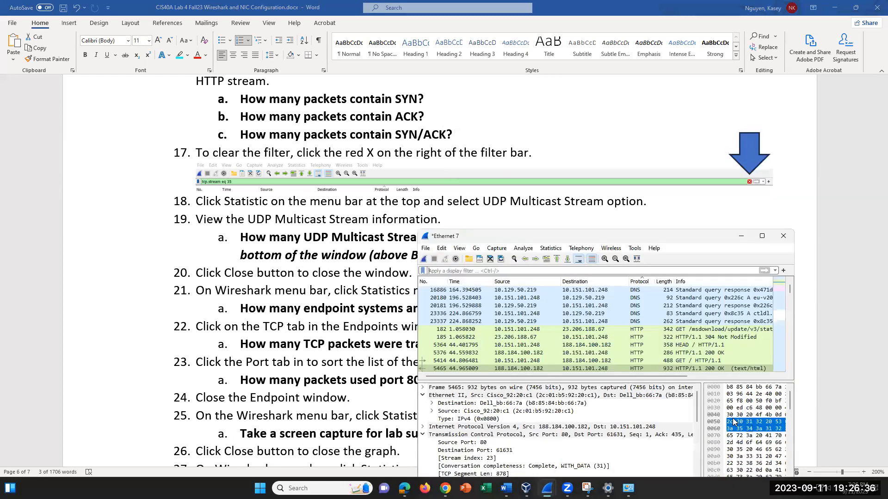
left_click(550, 249)
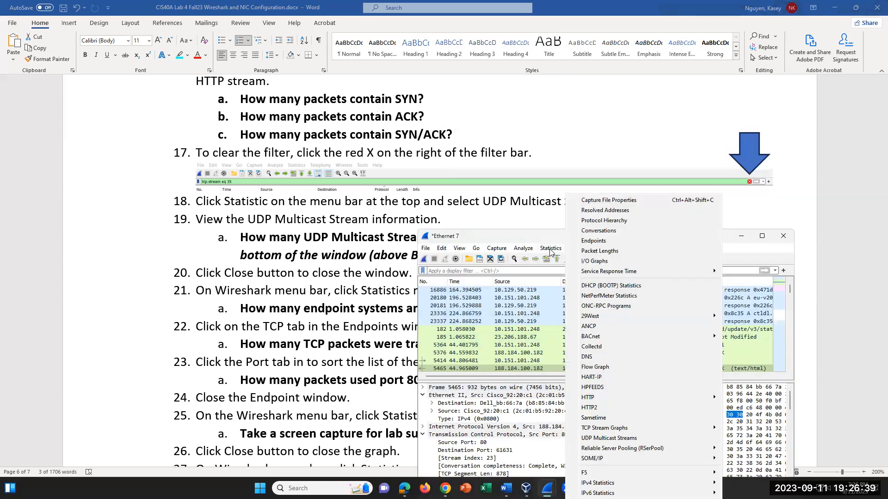
- Open UDP Multicast Streams, position its window, and scroll through the 165 streams
left_click(621, 441)
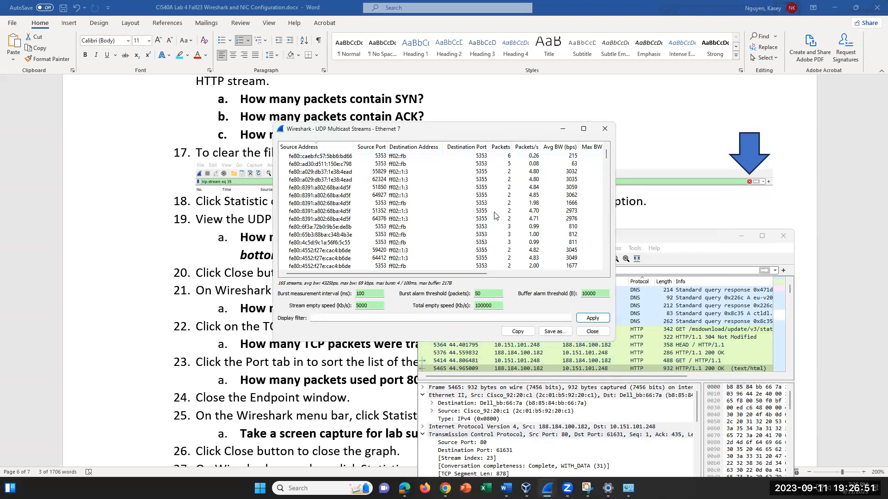
left_click_drag(508, 134, 779, 130)
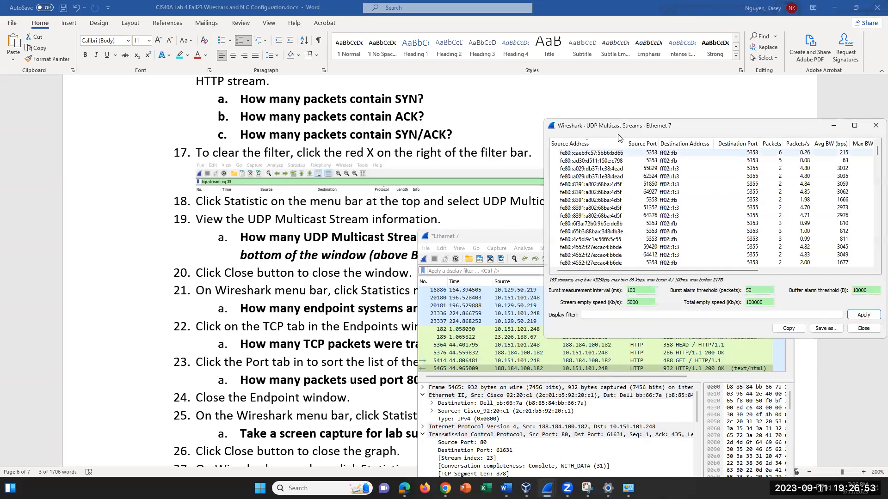
left_click_drag(703, 130, 698, 85)
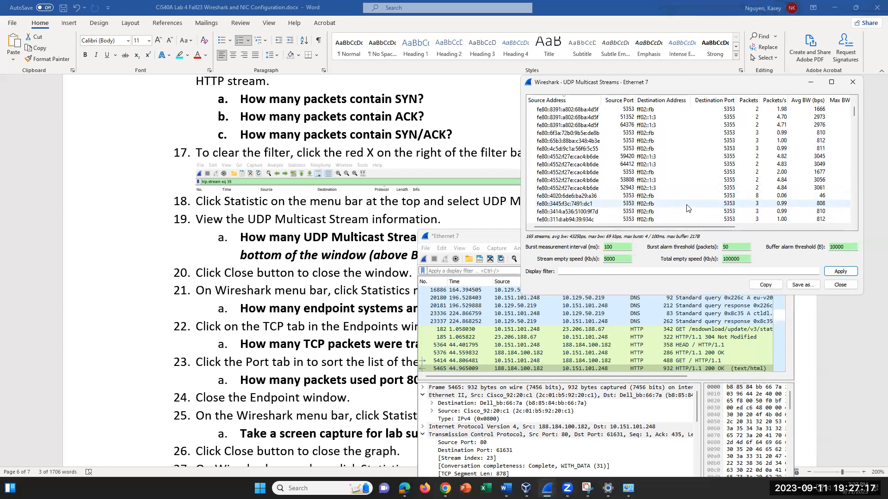
scroll(686, 199, "down", 10)
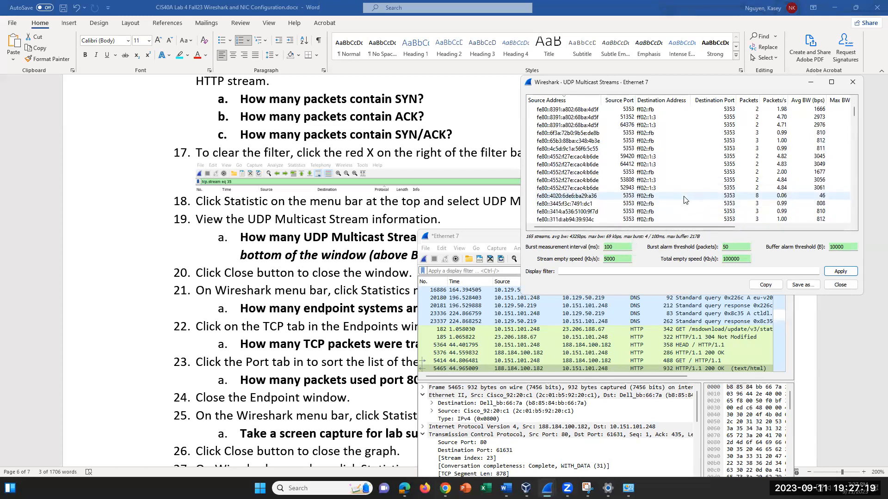
scroll(682, 200, "down", 8)
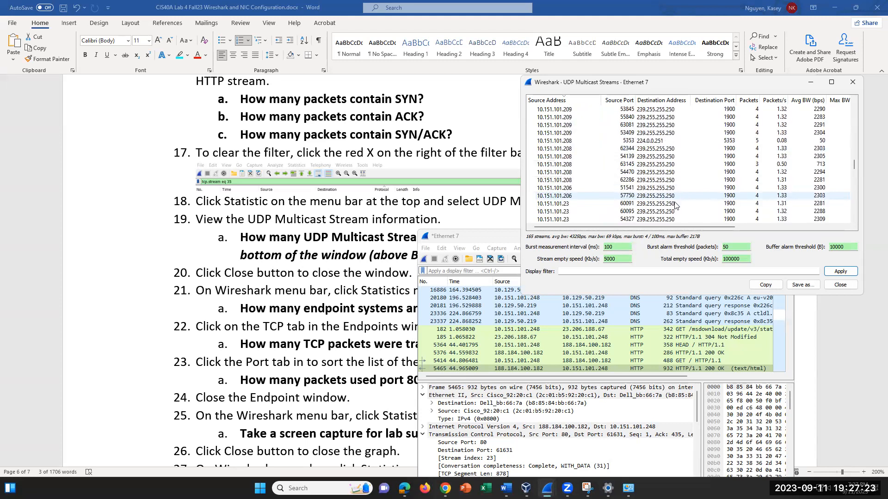
left_click(479, 237)
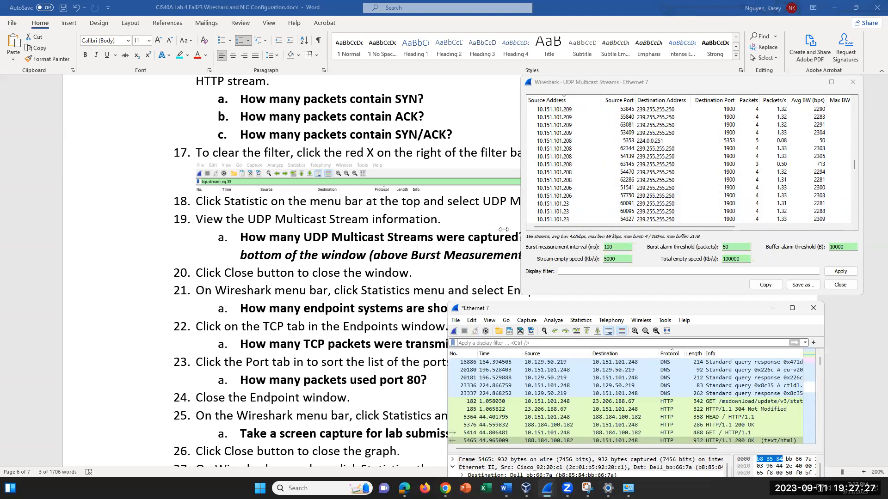
left_click(447, 248)
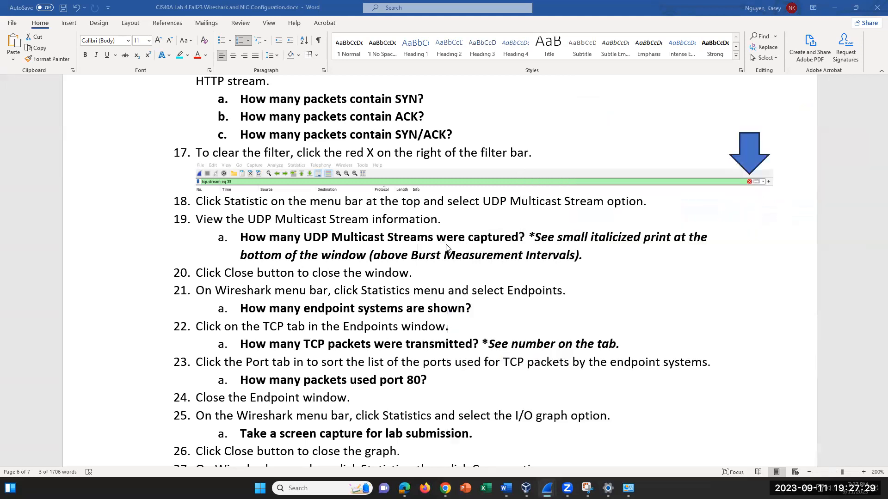
- Compare question 19a against the UDP Multicast Streams list, then close that window
left_click(526, 237)
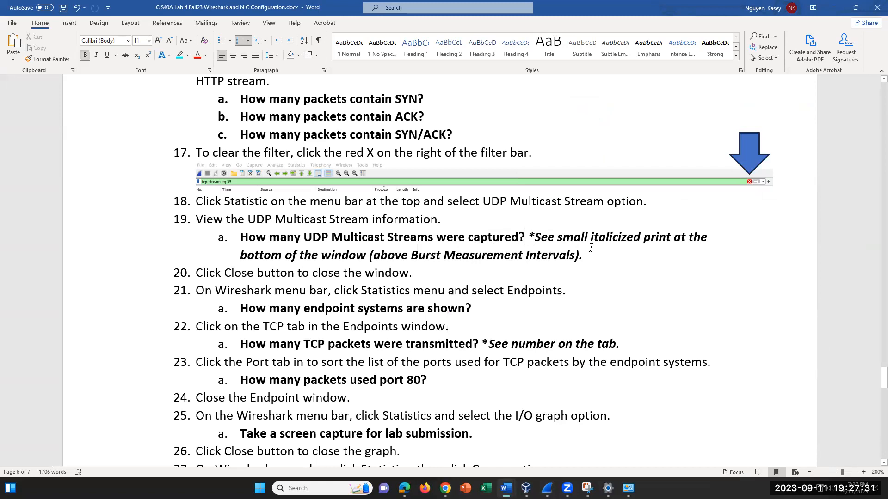
mouse_move(608, 489)
mouse_move(547, 489)
left_click(618, 451)
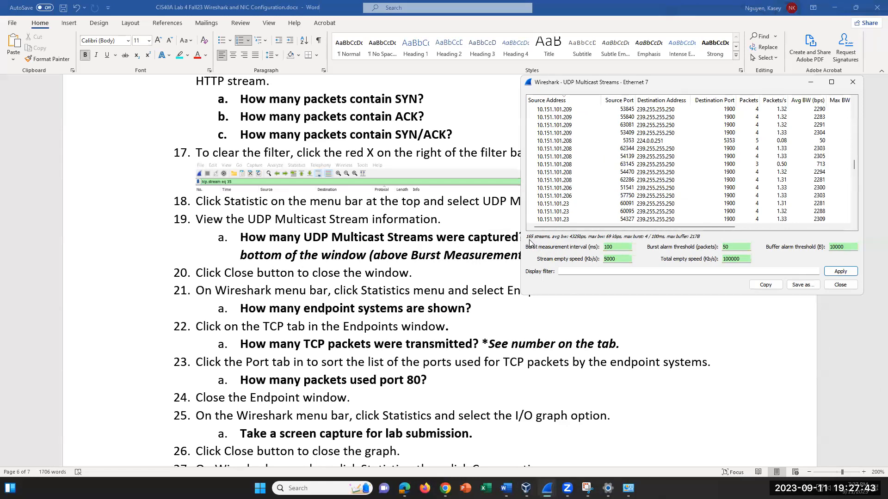
left_click(629, 86)
left_click_drag(629, 85, 634, 168)
scroll(499, 177, "down", 3)
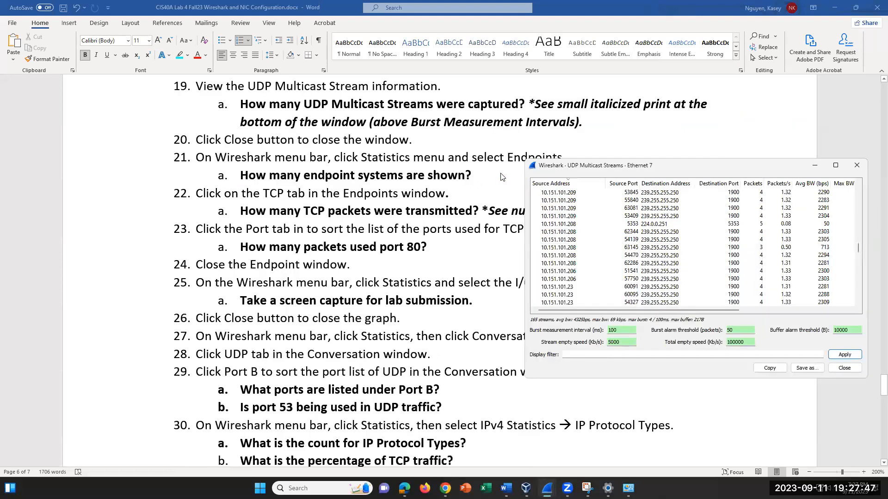
scroll(502, 176, "up", 1)
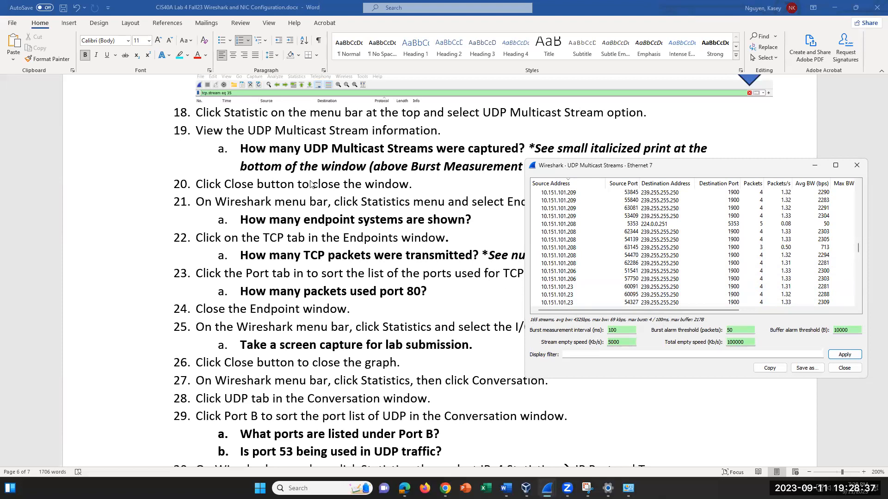
scroll(310, 184, "down", 1)
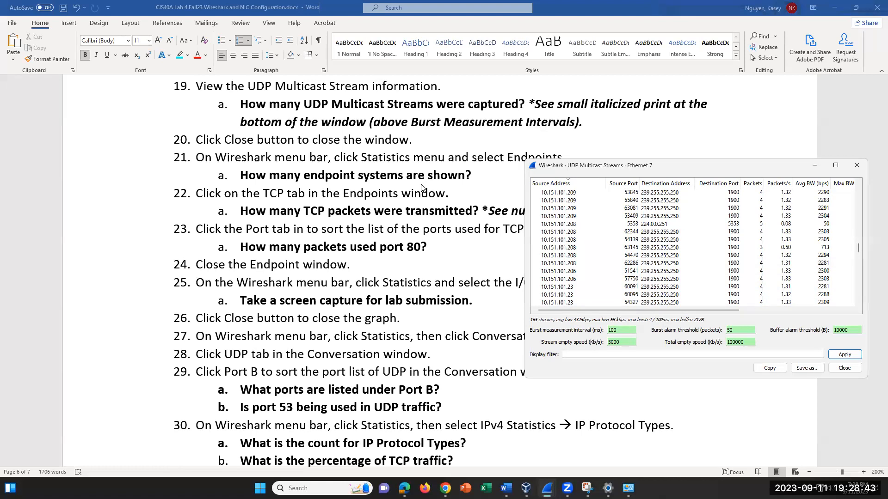
left_click(856, 165)
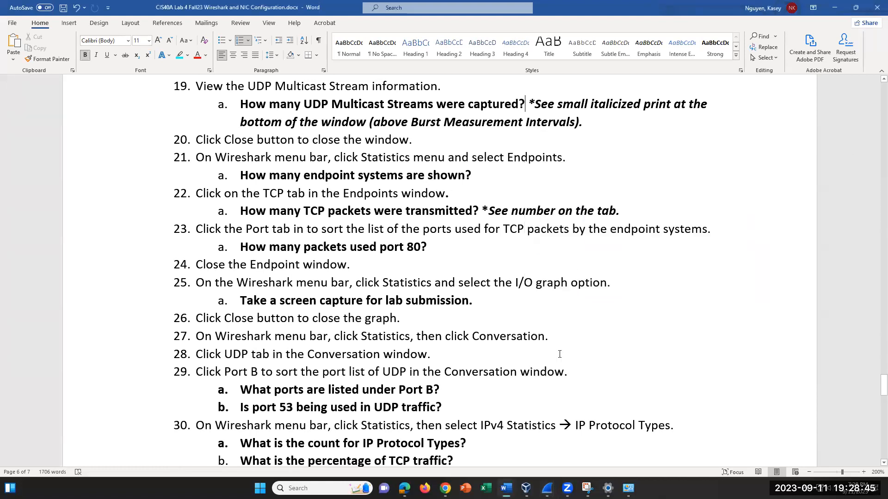
- Open Statistics > Endpoints for Ethernet 7 and move it beside the instructions
mouse_move(547, 488)
left_click(533, 444)
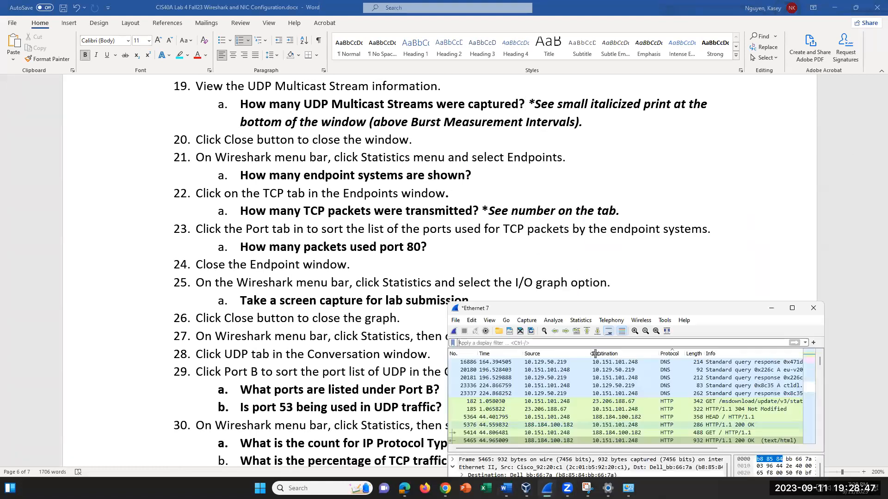
left_click_drag(685, 309, 734, 229)
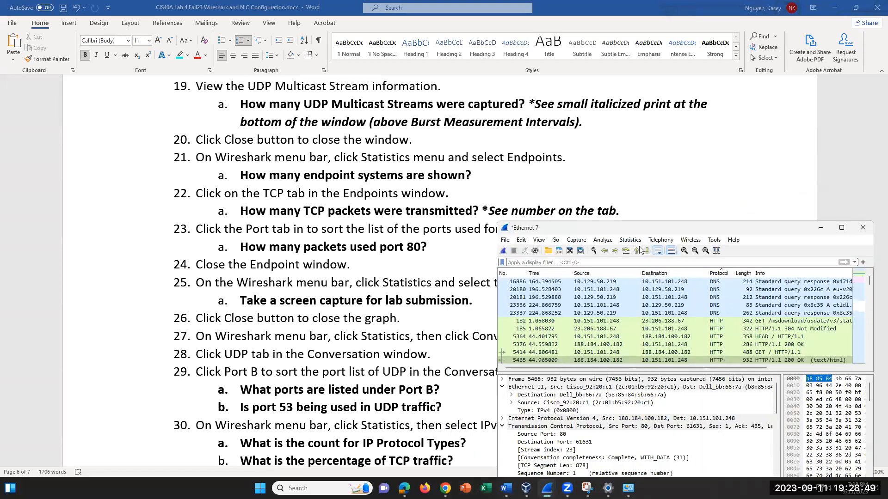
left_click(630, 239)
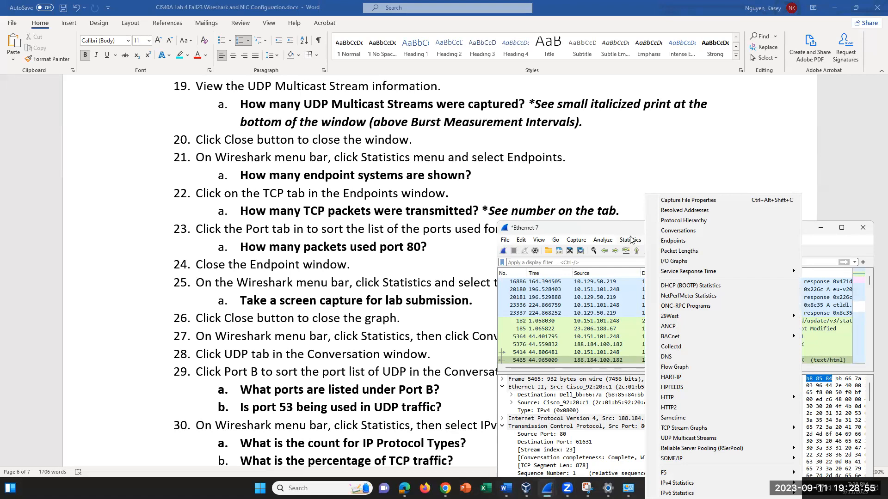
left_click(681, 241)
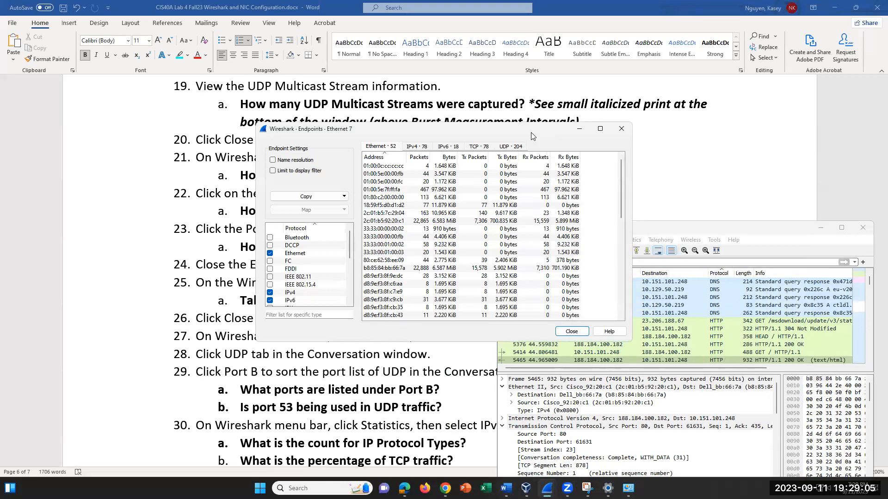
left_click_drag(531, 132, 751, 207)
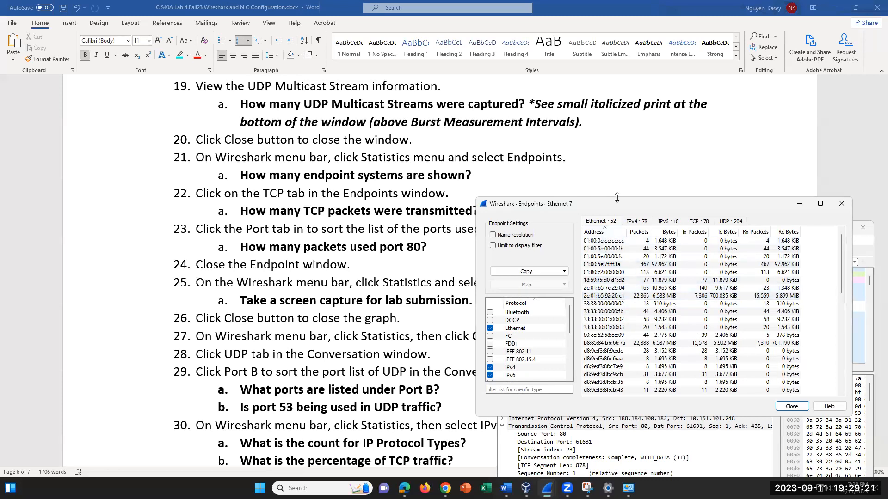
left_click_drag(624, 213, 643, 185)
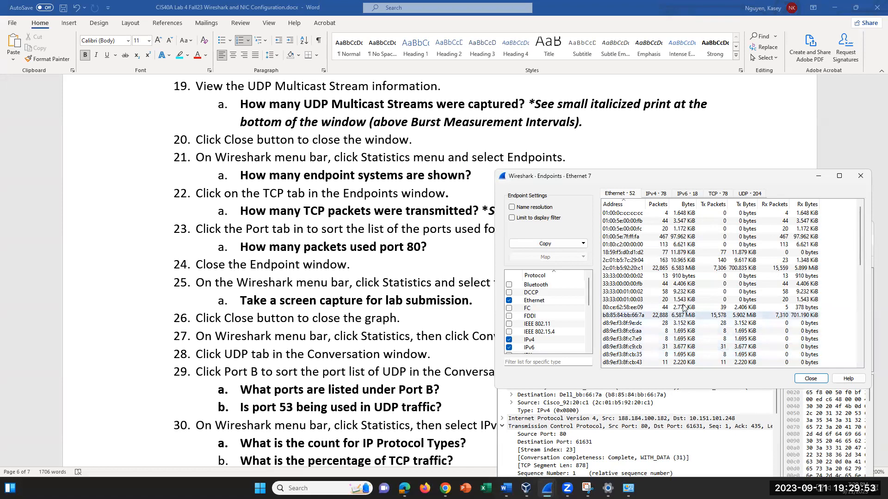
scroll(667, 303, "down", 4)
scroll(666, 303, "up", 4)
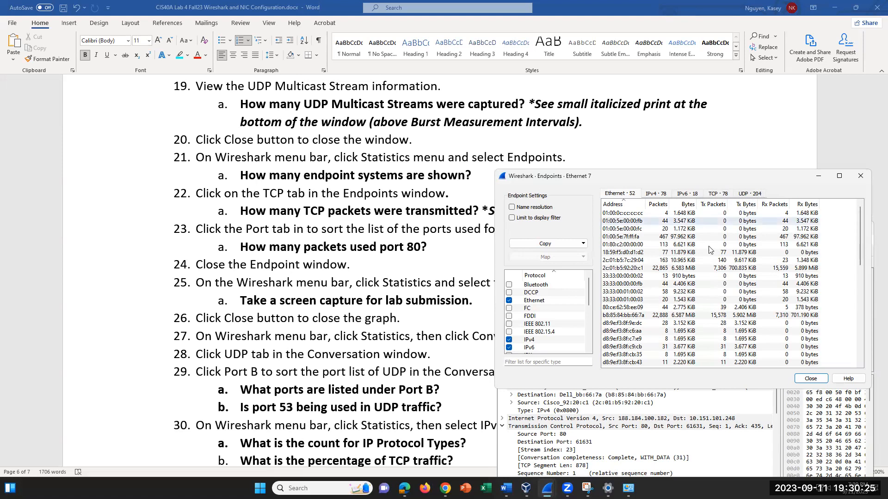
scroll(684, 276, "down", 6)
scroll(684, 276, "down", 5)
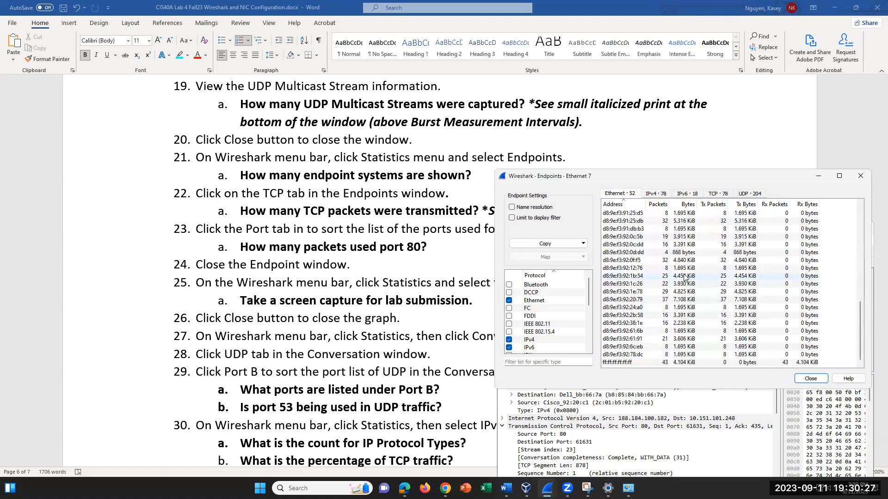
scroll(685, 276, "up", 11)
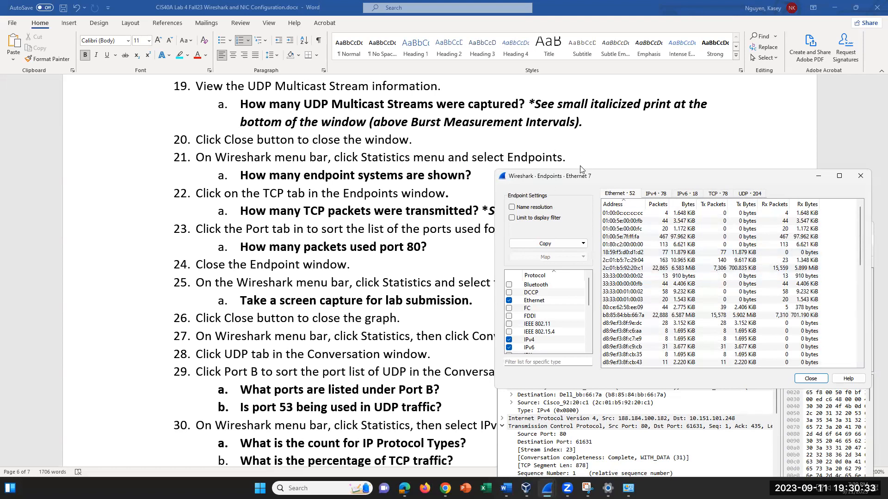
- Reposition the Endpoints window and switch to the TCP · 78 tab with addresses and ports
left_click_drag(629, 180, 611, 218)
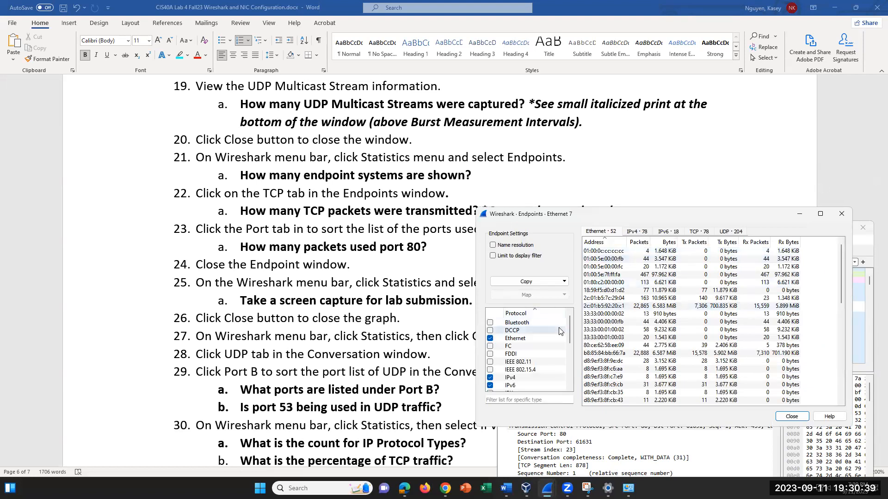
scroll(567, 326, "down", 2)
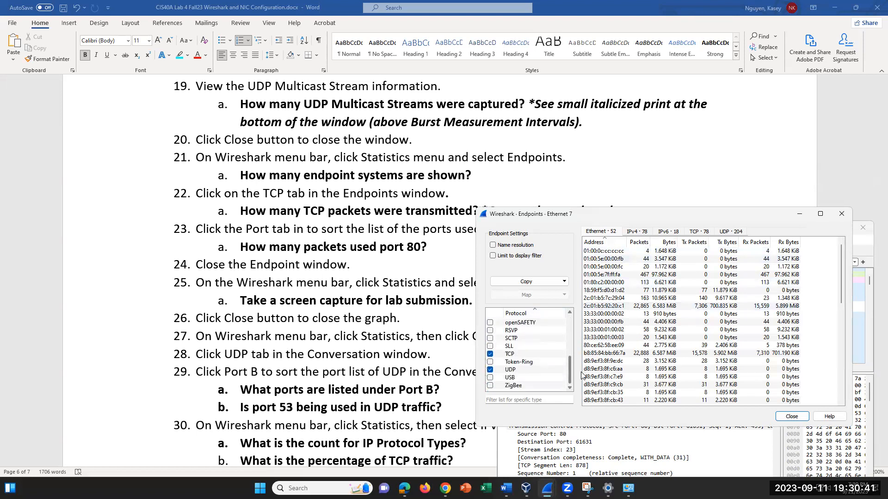
scroll(573, 326, "up", 2)
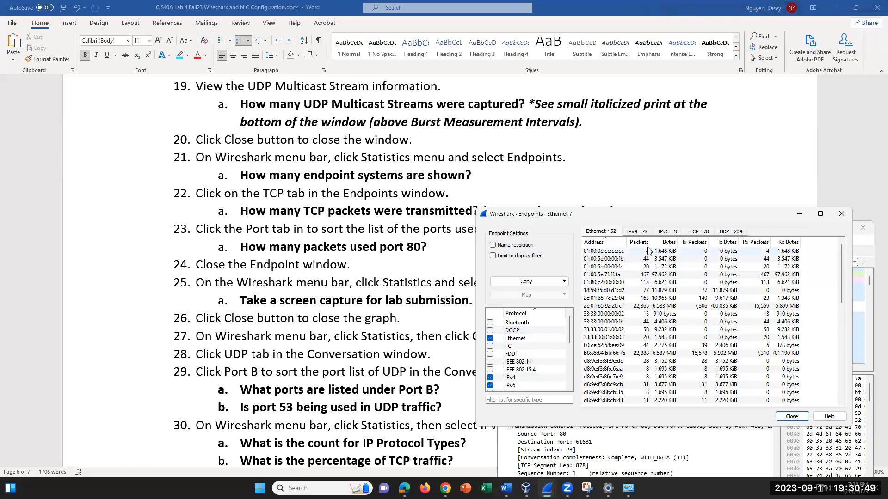
left_click(696, 232)
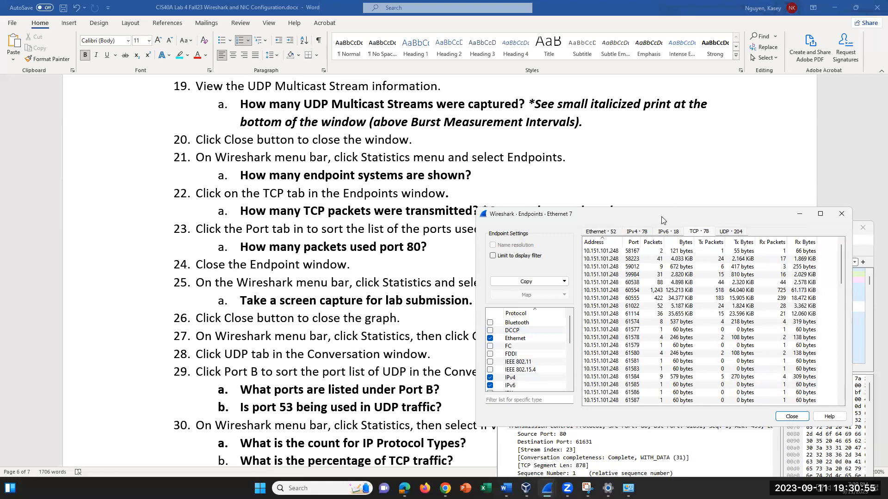
- Rearrange the Endpoints and main Ethernet 7 capture windows on screen
left_click_drag(661, 220, 663, 274)
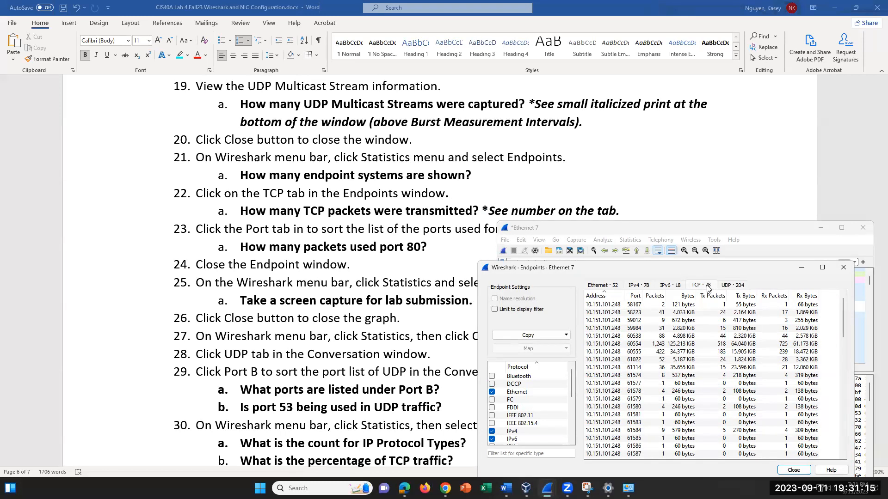
left_click(634, 233)
left_click_drag(668, 227, 628, 272)
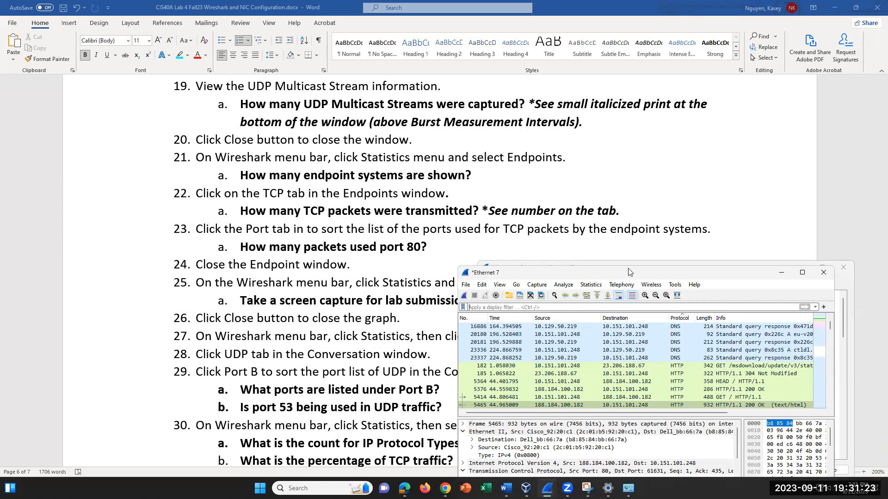
left_click_drag(629, 272, 660, 180)
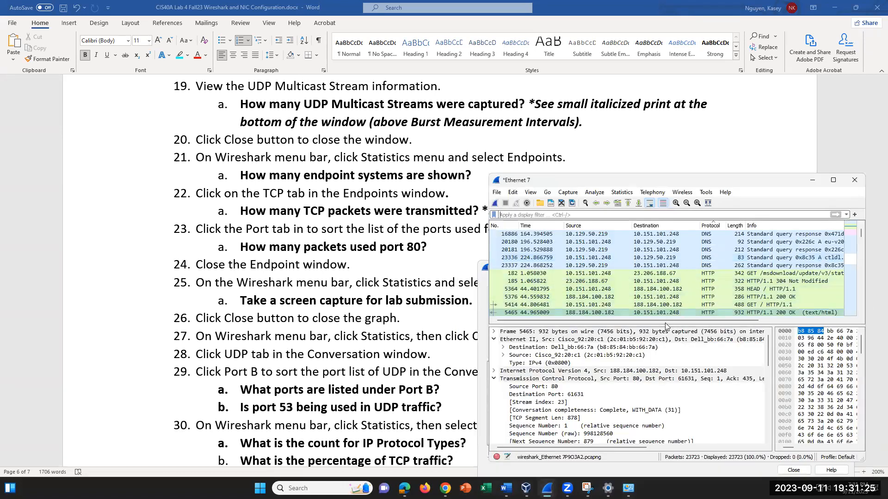
- Bring Endpoints forward, scroll its TCP list, and close the Endpoints window
mouse_move(548, 488)
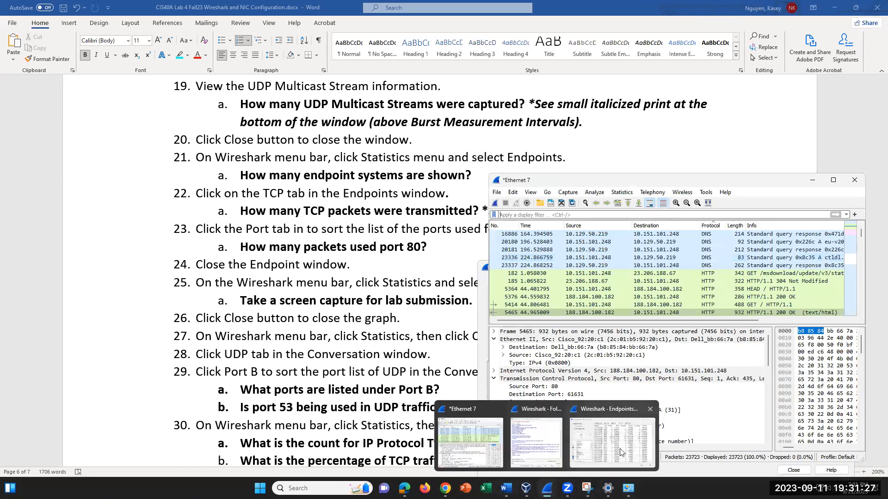
left_click(619, 437)
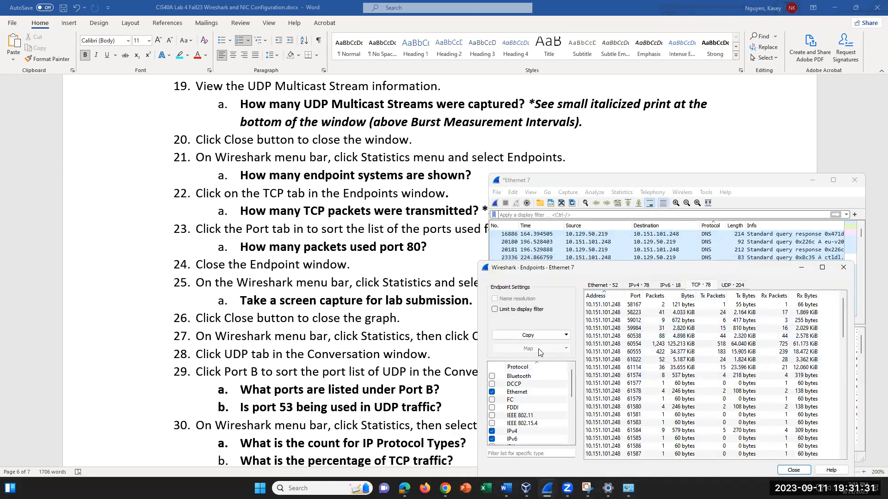
scroll(670, 309, "down", 10)
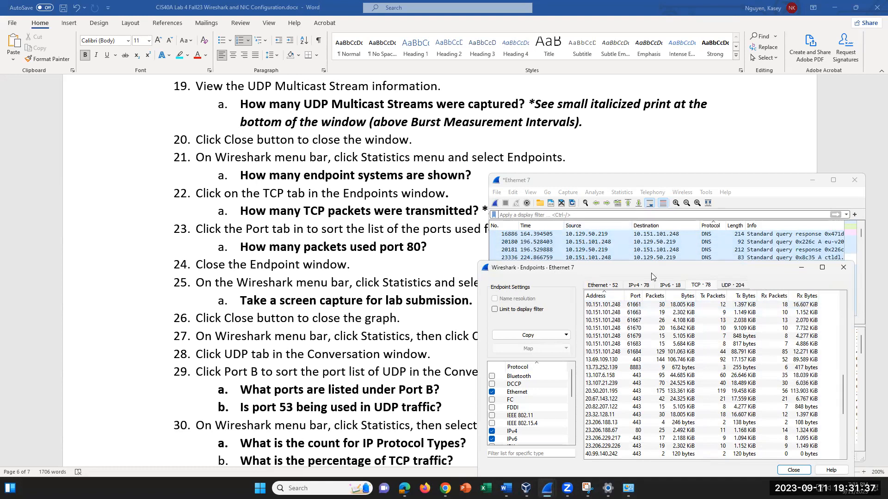
left_click(844, 268)
- Reopen Statistics > Endpoints, move it aside, and show the TCP · 78 endpoints tab
left_click(622, 194)
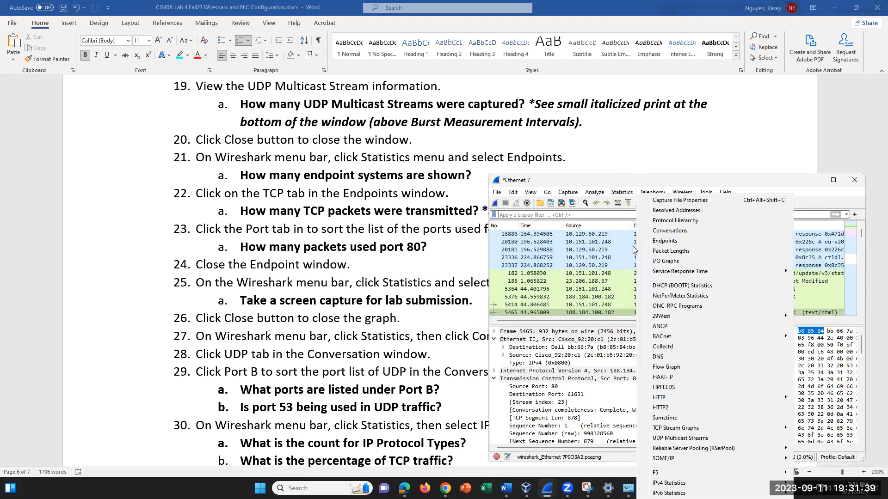
left_click(685, 240)
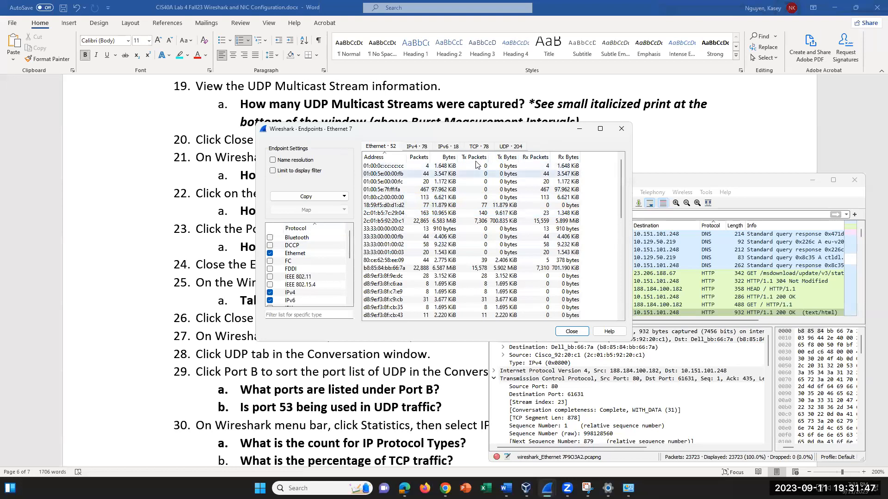
left_click_drag(297, 136, 493, 186)
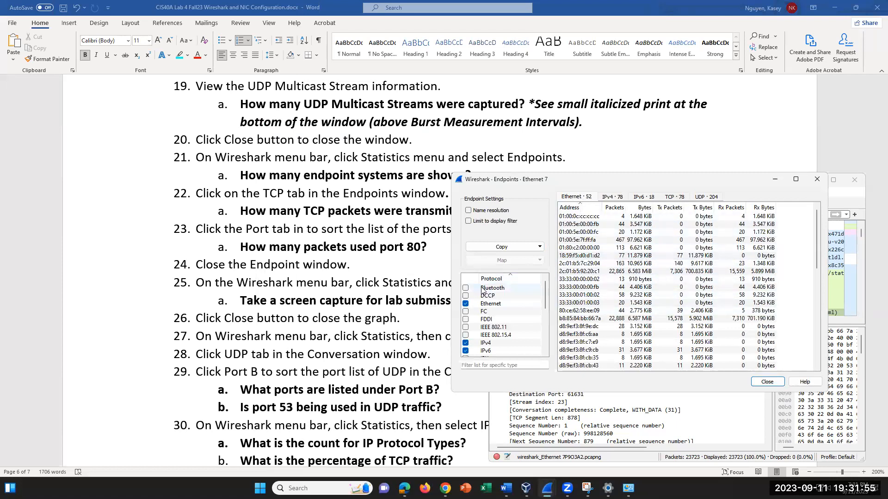
scroll(509, 305, "down", 5)
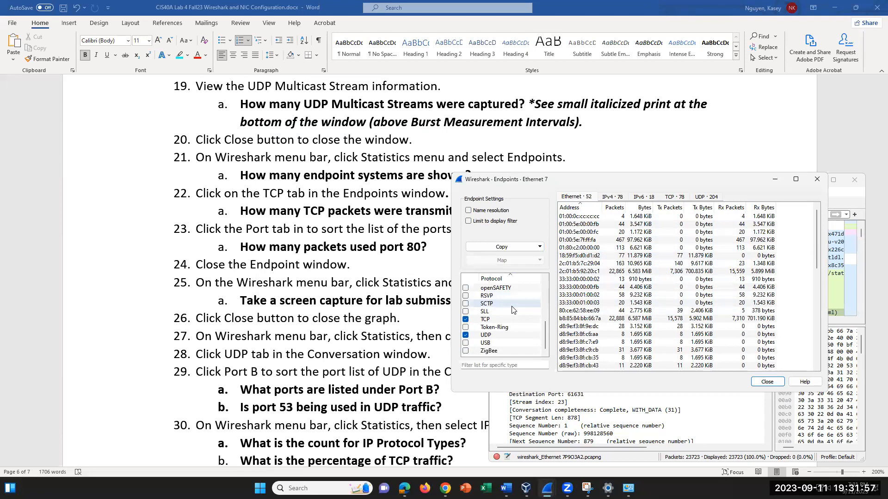
scroll(512, 310, "up", 5)
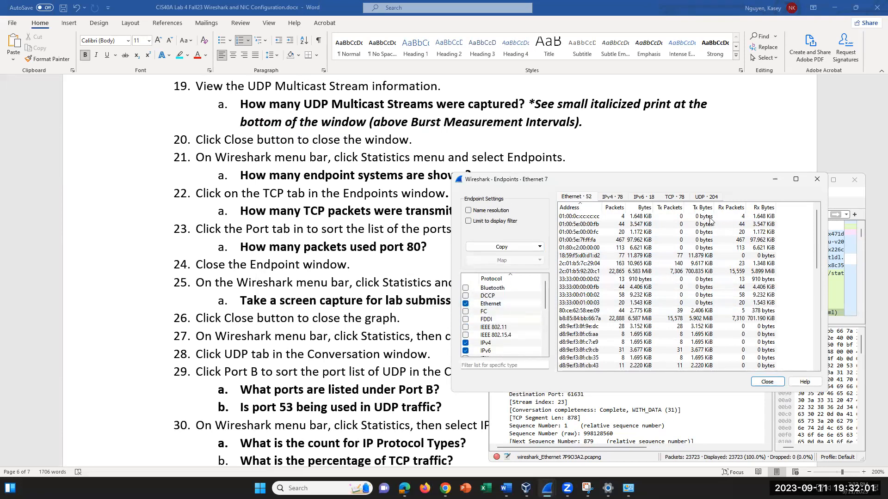
left_click(672, 198)
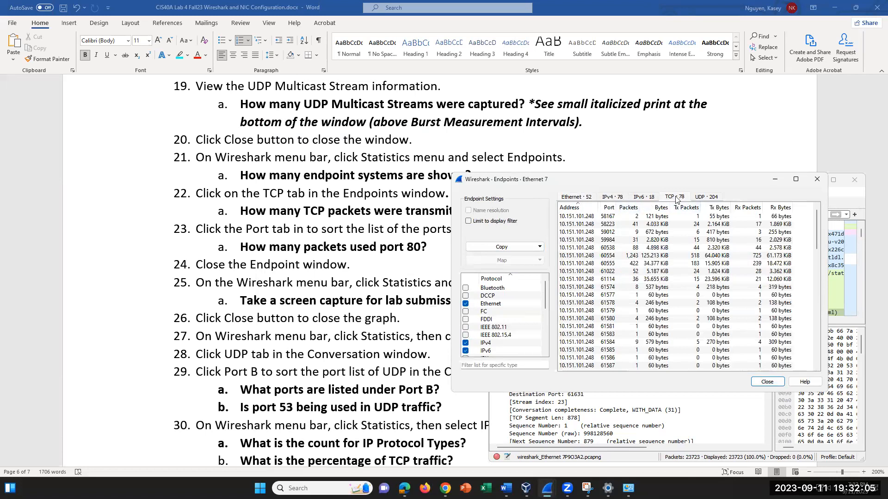
- Sort the TCP endpoints by Port to review the port 80 rows, then return to Word
left_click(609, 208)
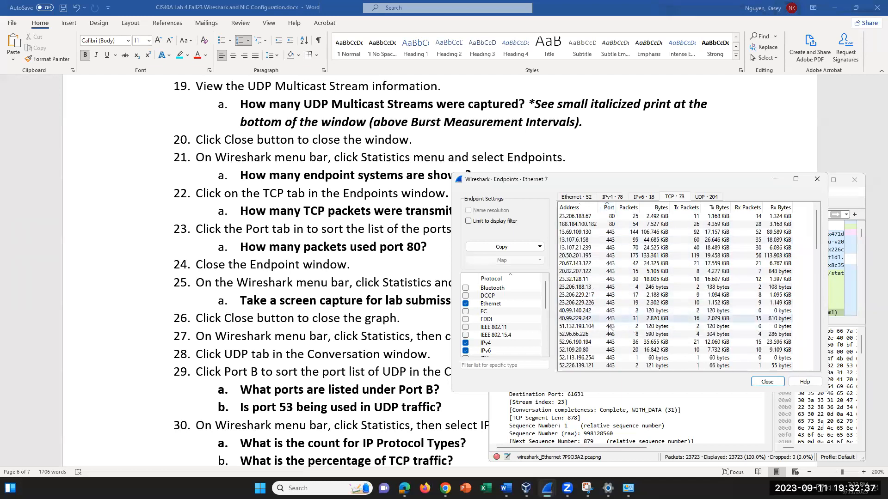
scroll(609, 345, "down", 2)
scroll(609, 345, "up", 2)
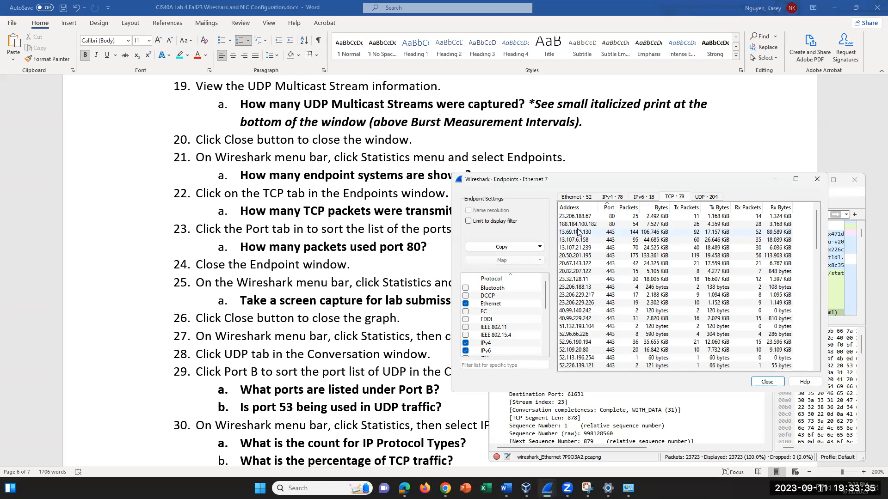
left_click_drag(604, 184, 608, 190)
left_click(430, 291)
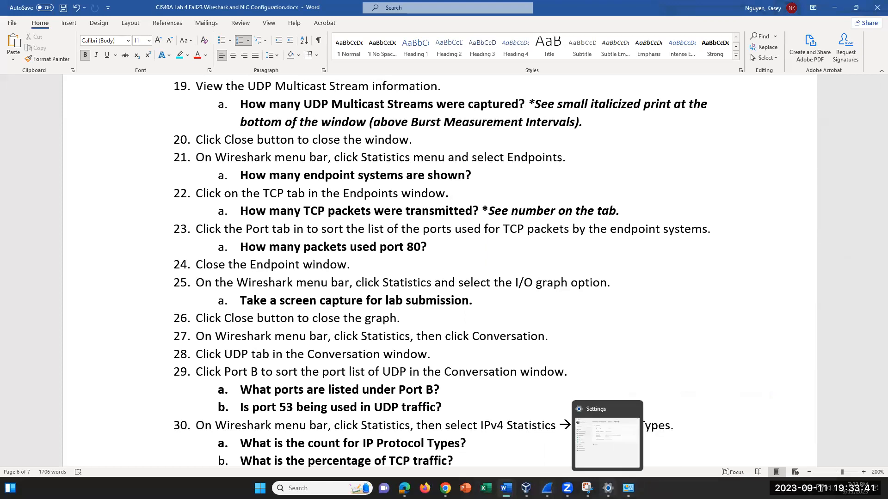
- Move the Endpoints window fully on screen, close it, and bring up Wireshark's windows
mouse_move(548, 486)
left_click(616, 439)
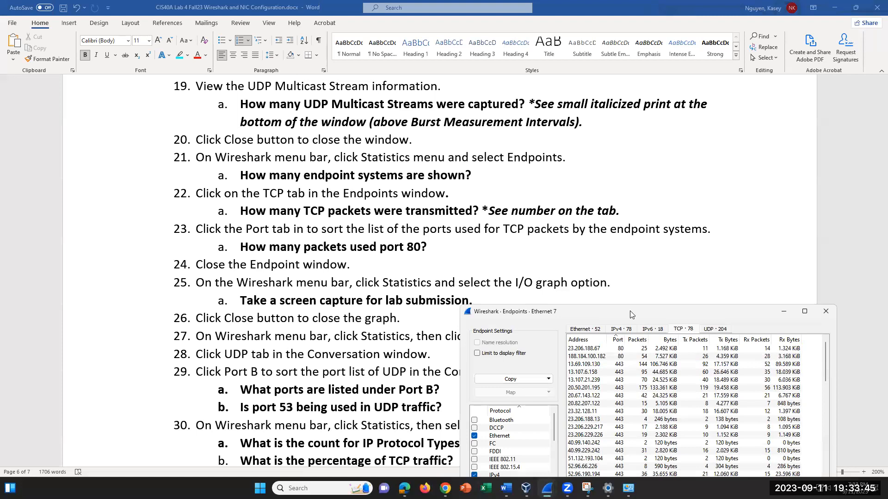
left_click_drag(632, 315, 706, 167)
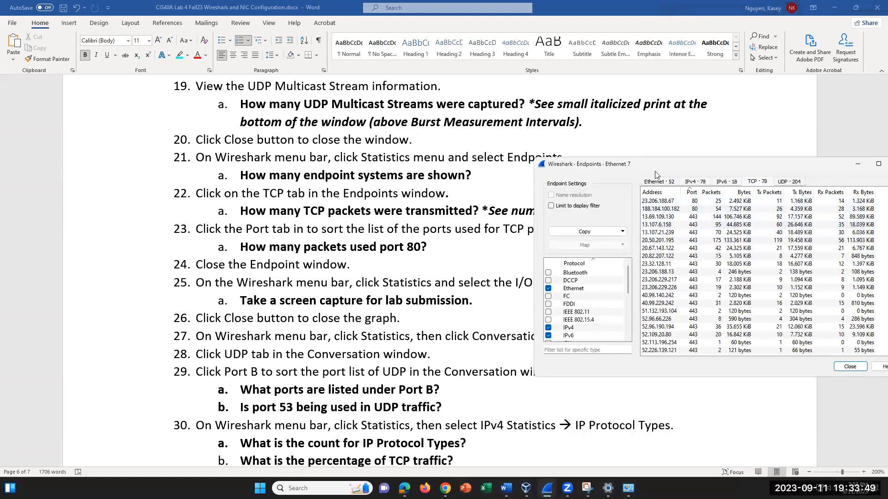
left_click_drag(682, 165, 614, 155)
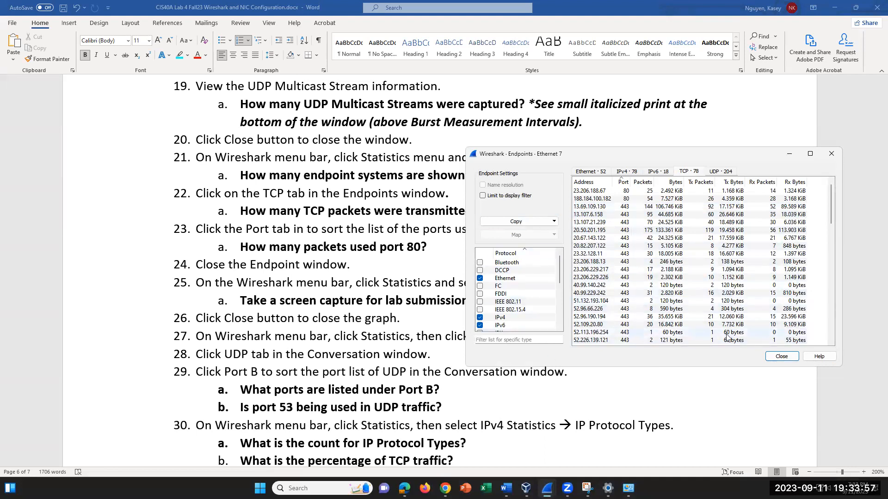
left_click(780, 356)
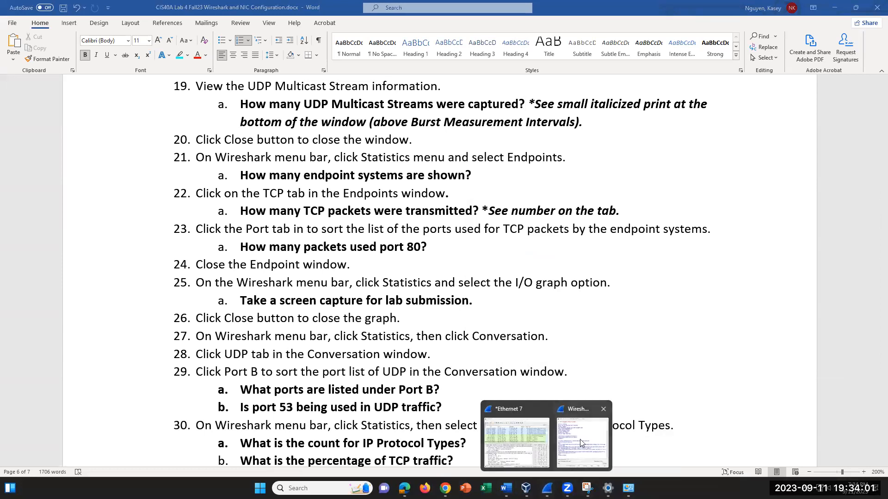
left_click(579, 439)
- Show the Ethernet 7 packets-per-second I/O Graph, then switch back to the Word handout
mouse_move(566, 488)
left_click(509, 445)
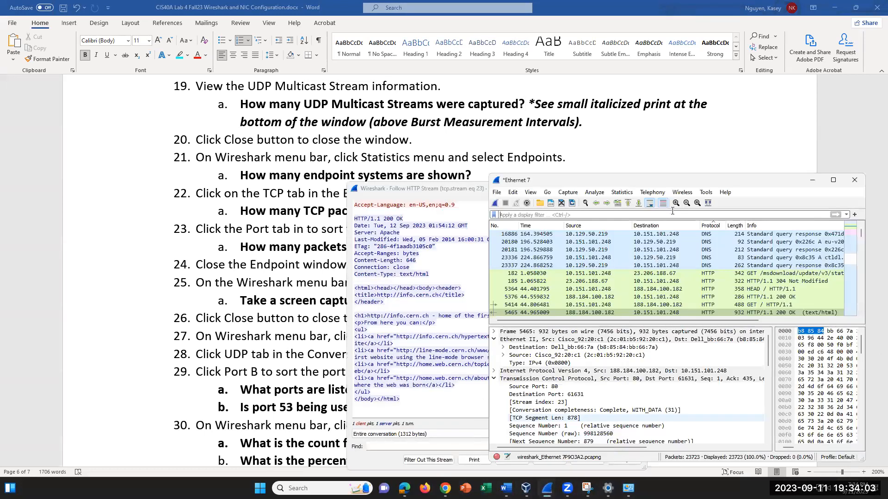
left_click(622, 193)
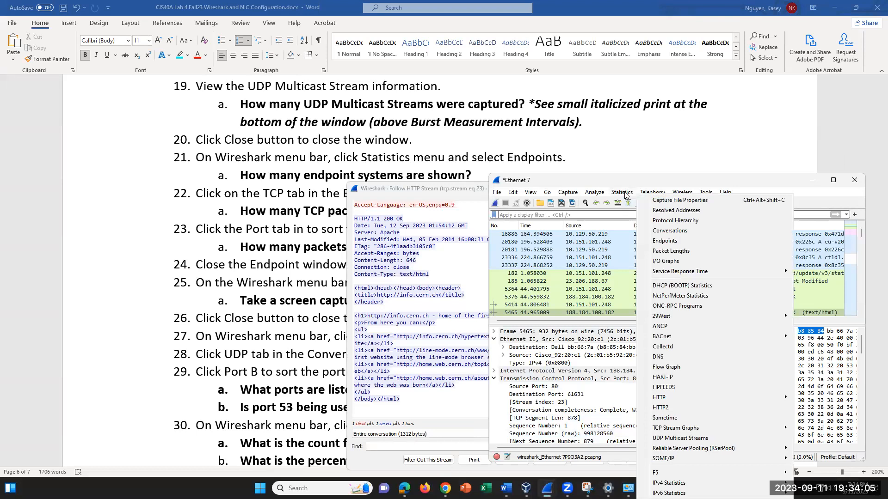
left_click(665, 261)
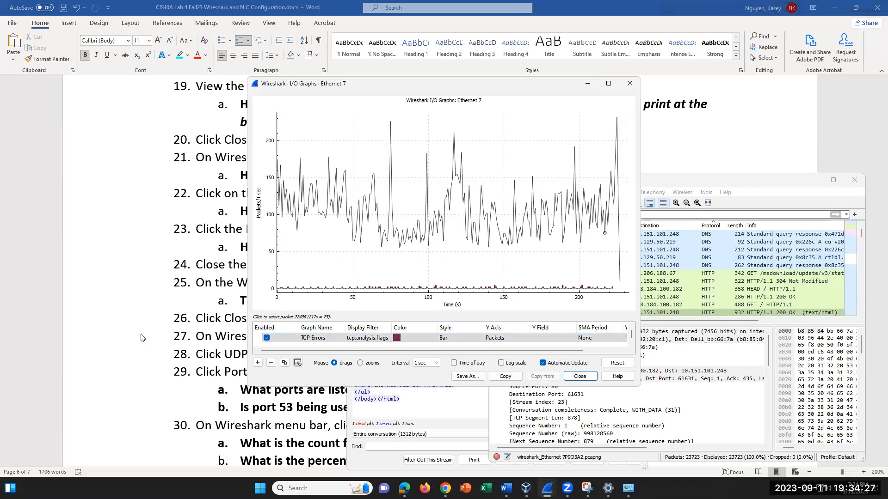
left_click(491, 367)
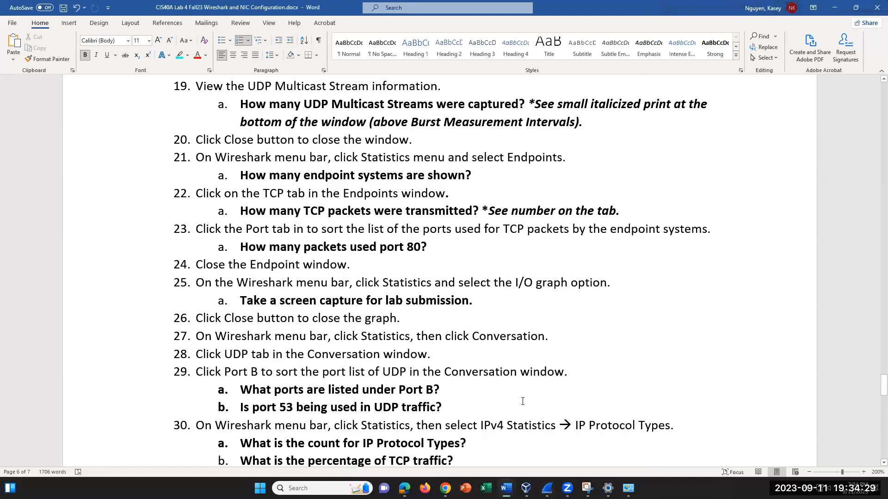
- Scroll the handout past step 25 down to step 32's DNS total packet count question
left_click_drag(383, 283, 567, 292)
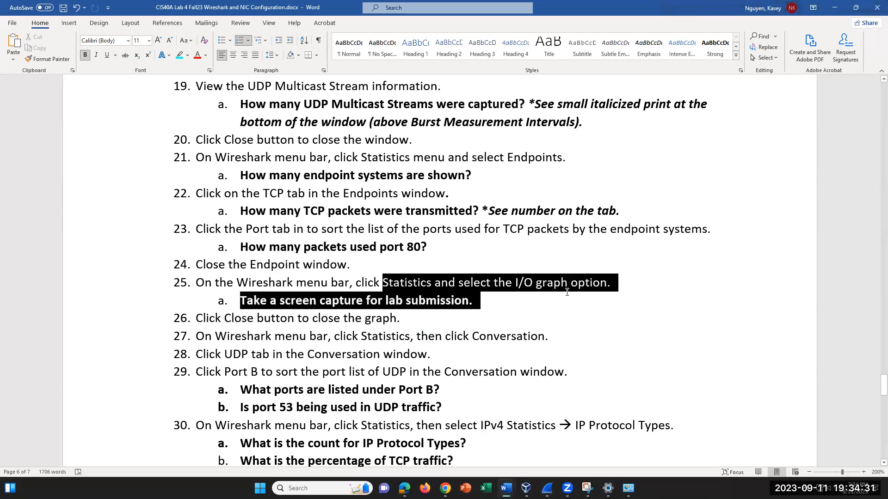
left_click(485, 310)
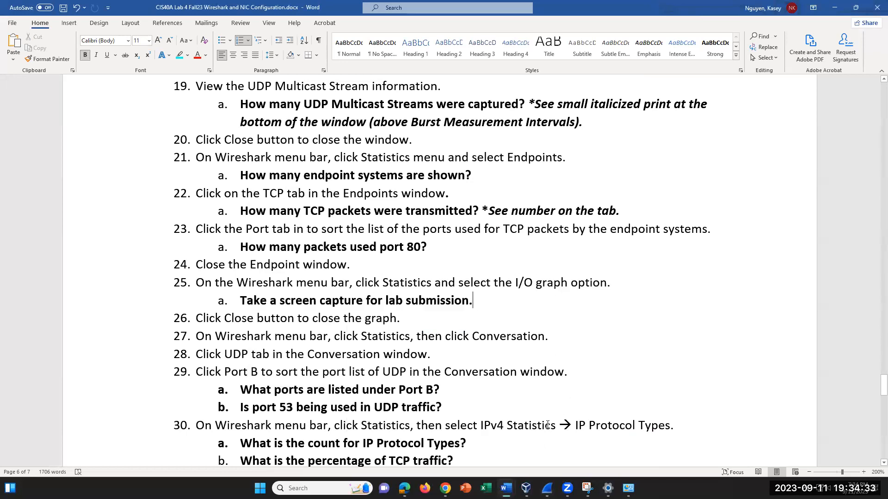
scroll(547, 425, "down", 4)
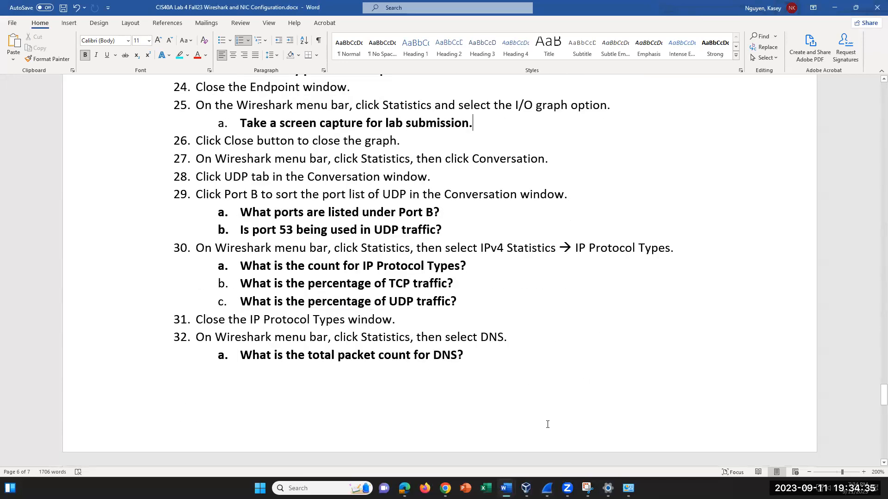
scroll(548, 425, "down", 1)
scroll(547, 425, "up", 2)
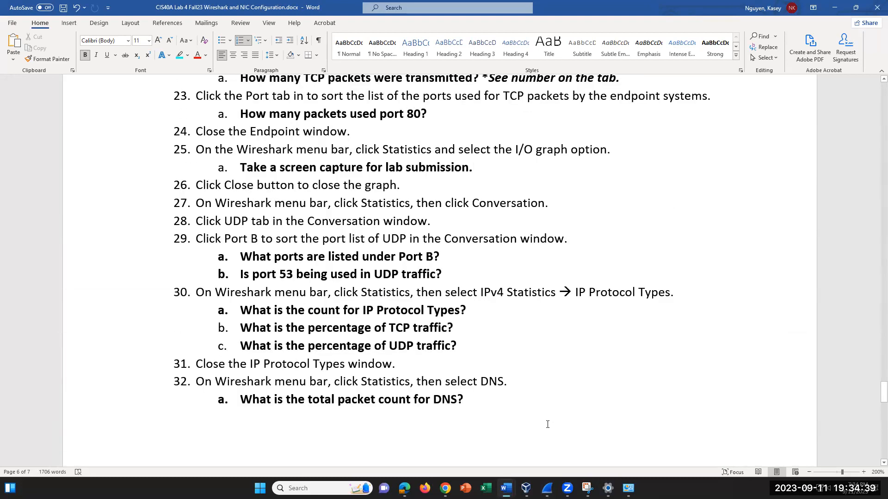
- Bring the I/O Graphs window forward and close it
mouse_move(547, 488)
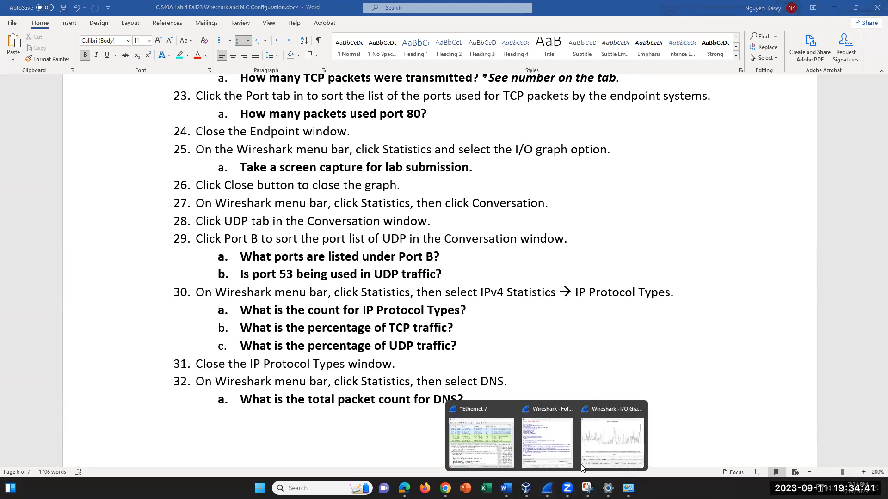
left_click(625, 439)
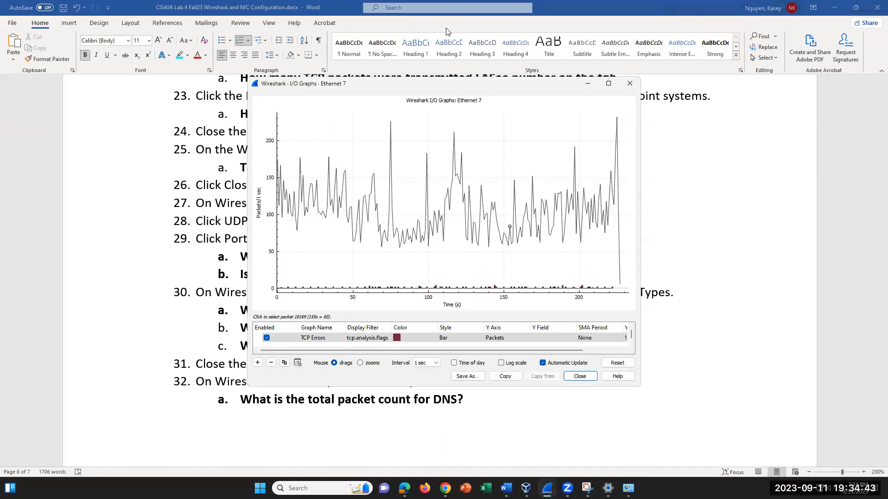
left_click(628, 85)
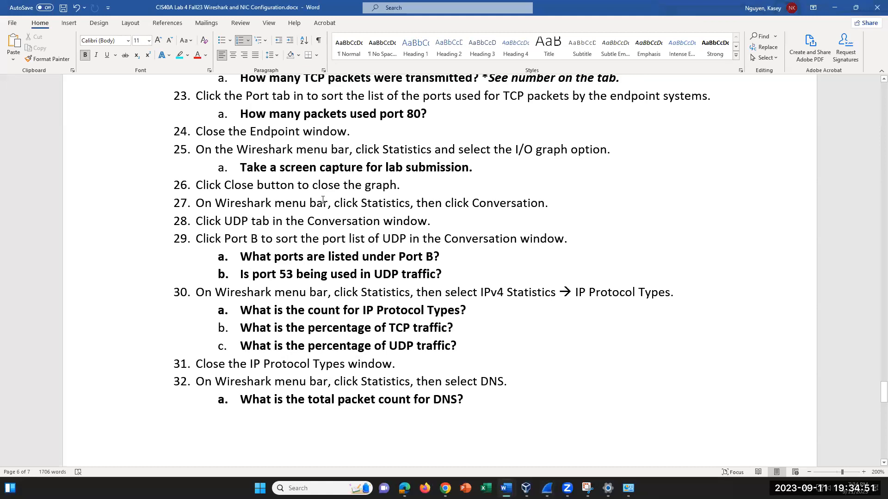
- Check step 27's Statistics wording, then return to the Ethernet 7 capture window
left_click_drag(337, 201, 419, 204)
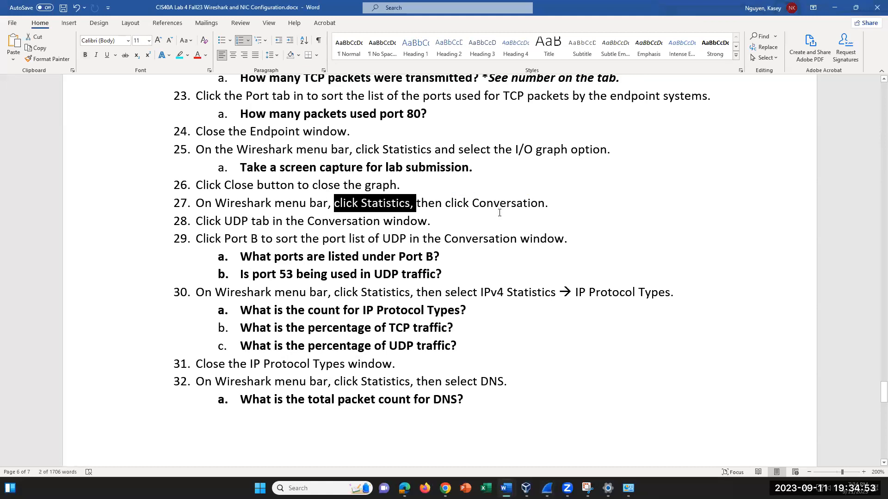
left_click(500, 203)
mouse_move(547, 488)
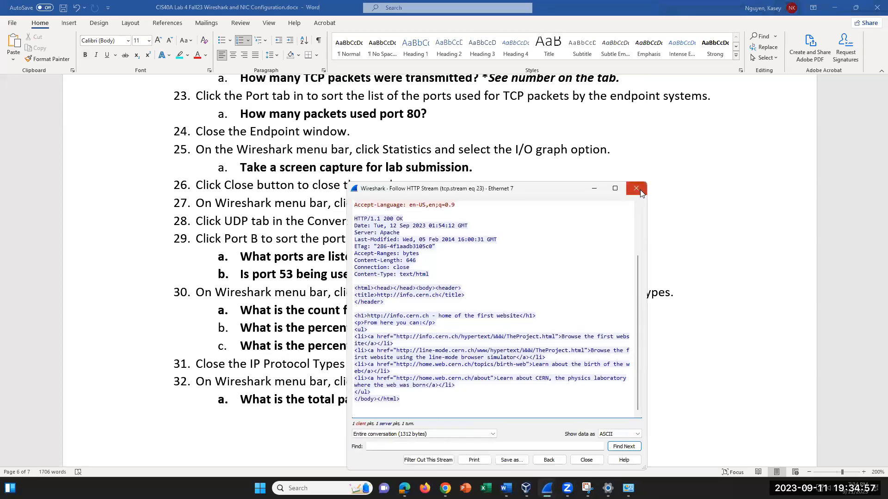
left_click(547, 488)
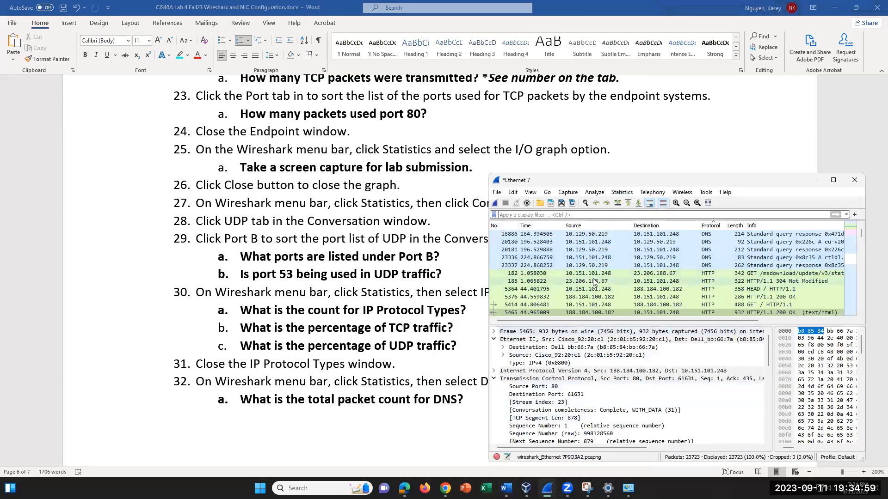
- Open Statistics > Conversations and show the UDP conversations
left_click(616, 193)
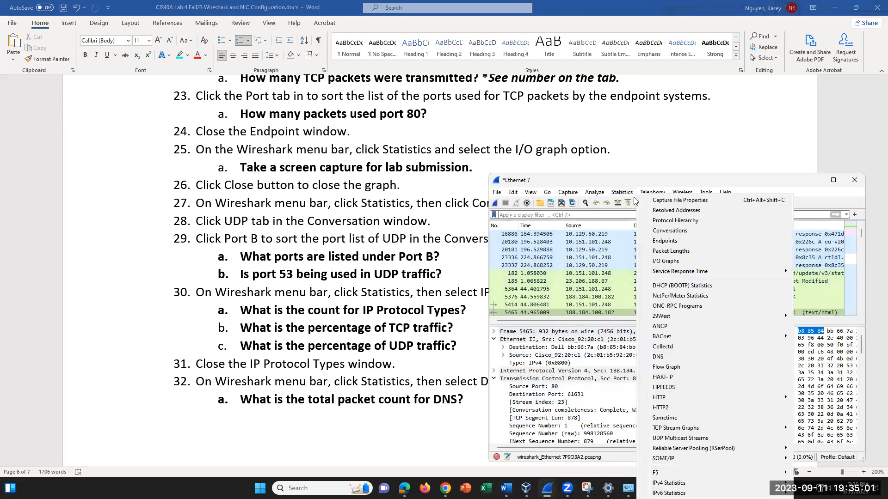
left_click(681, 235)
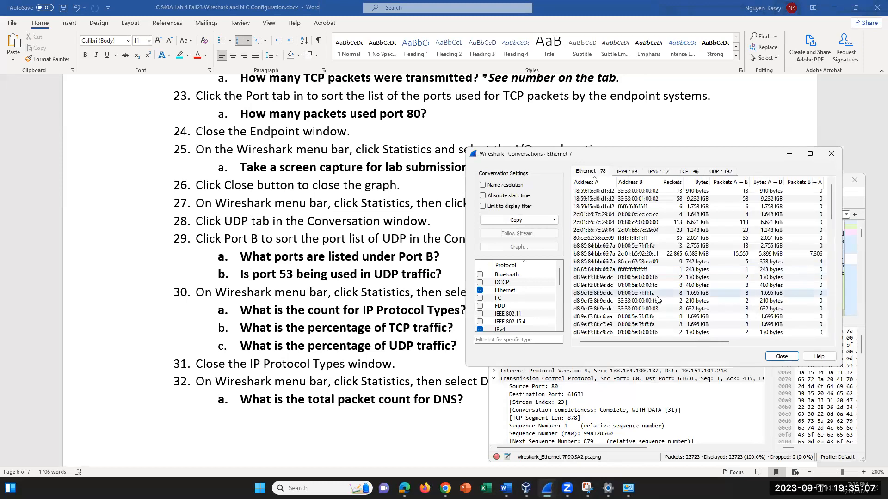
left_click(721, 172)
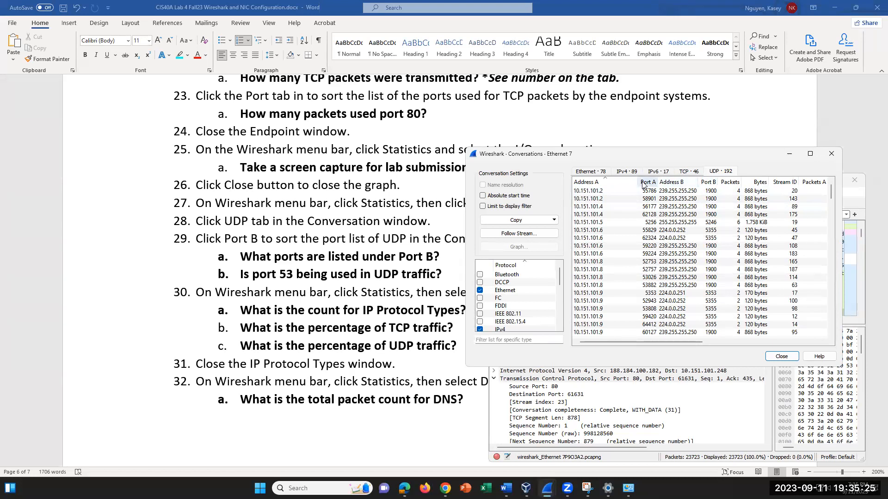
scroll(239, 250, "down", 3)
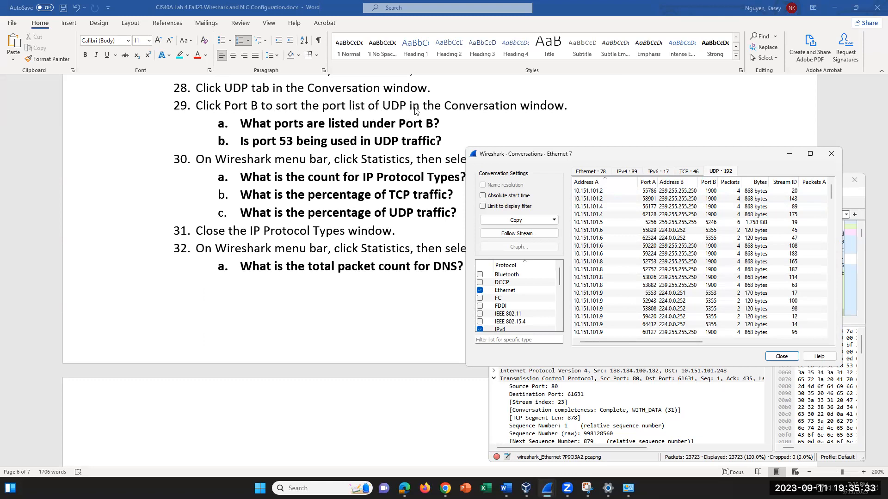
- Sort the 192 UDP conversations by Port B so port 53 entries lead, and review them
left_click(711, 185)
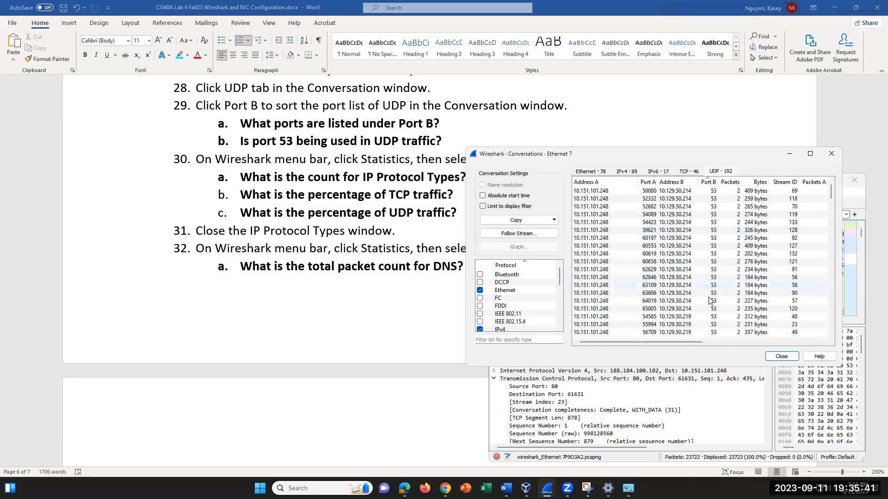
scroll(719, 231, "down", 3)
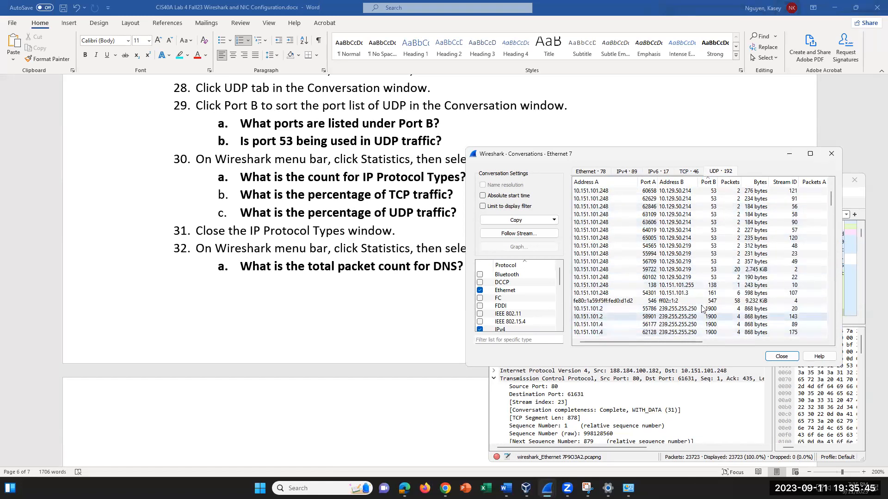
scroll(709, 279, "down", 1)
scroll(709, 280, "down", 1)
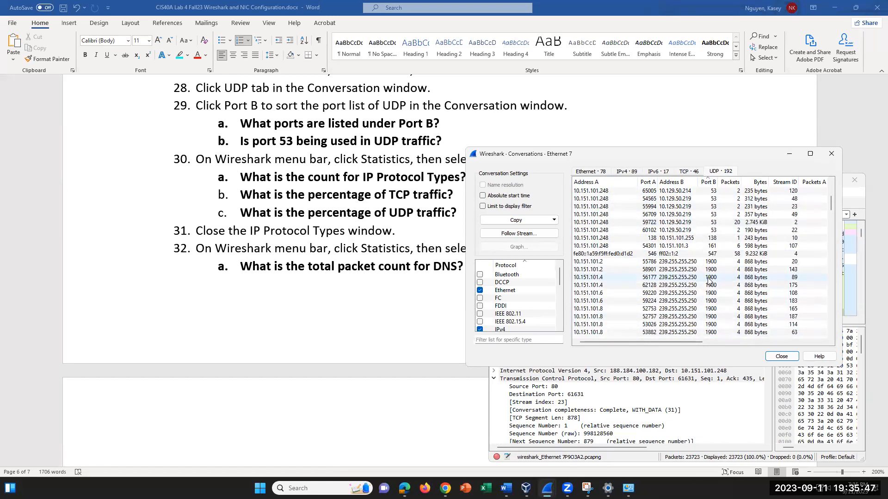
scroll(709, 280, "down", 2)
scroll(709, 279, "up", 3)
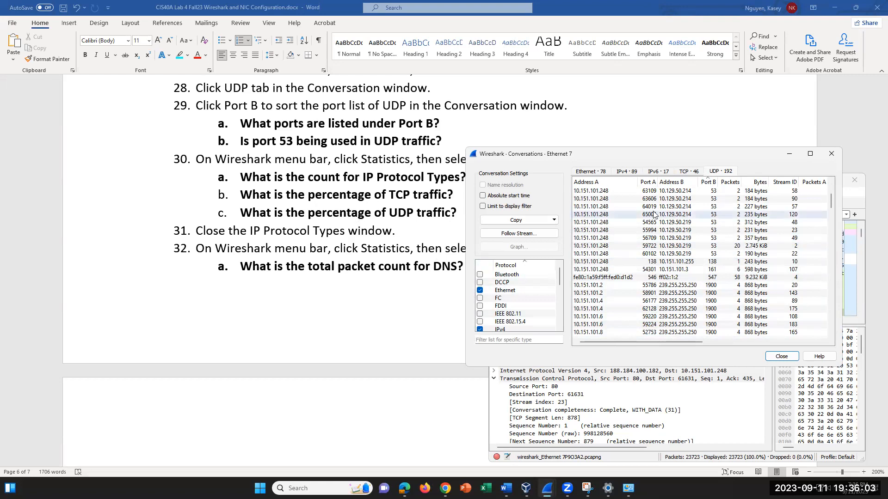
scroll(693, 250, "up", 3)
scroll(693, 250, "up", 1)
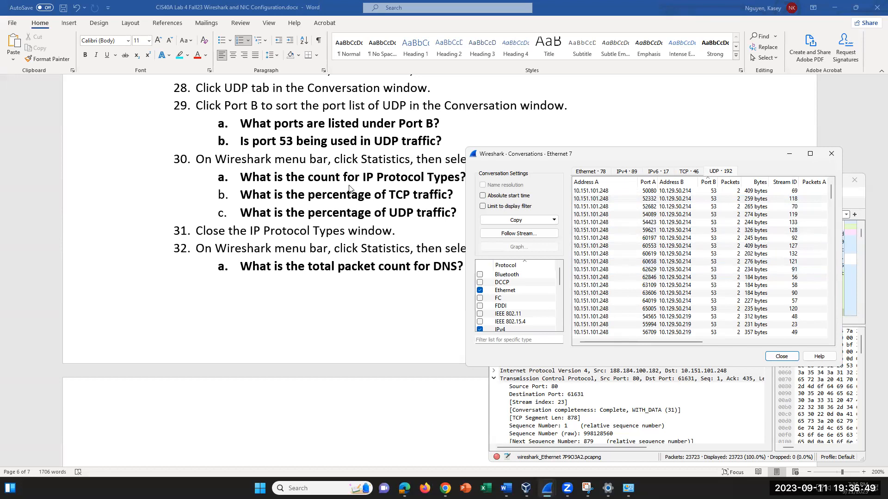
scroll(341, 209, "down", 1)
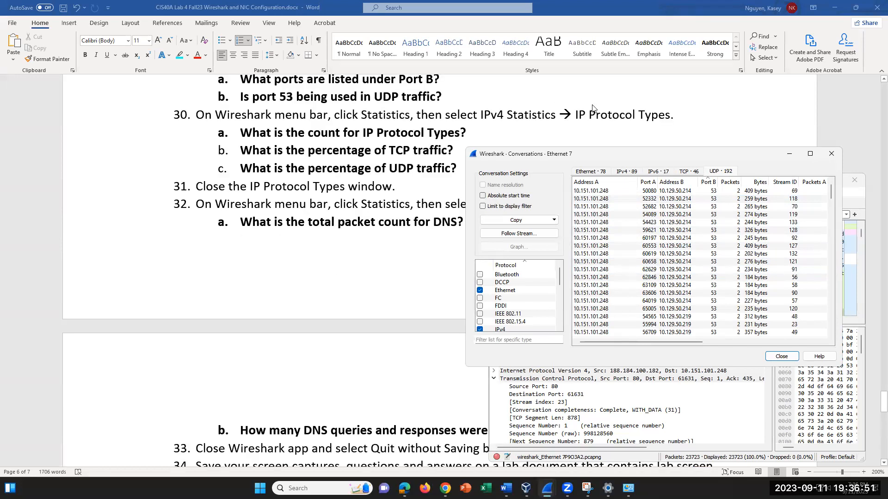
- Review the IPv4 address-pair conversations, then close the Conversations window
left_click(627, 172)
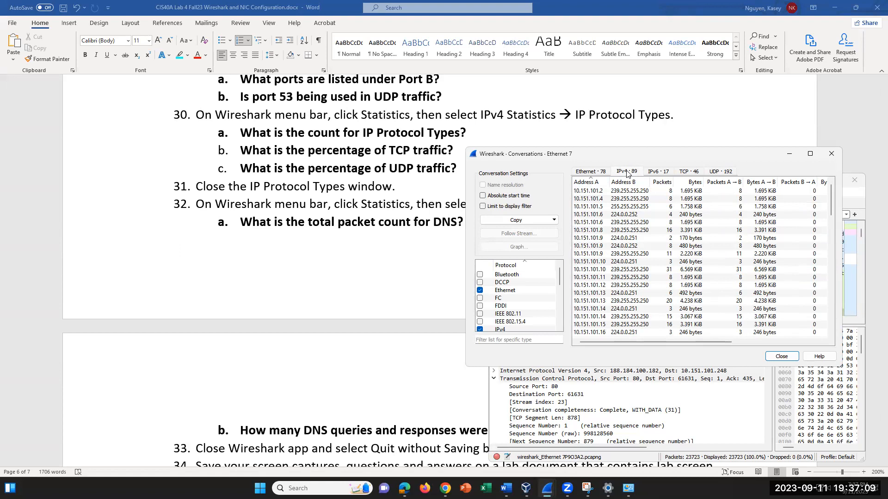
scroll(675, 324, "down", 2)
left_click_drag(676, 343, 586, 306)
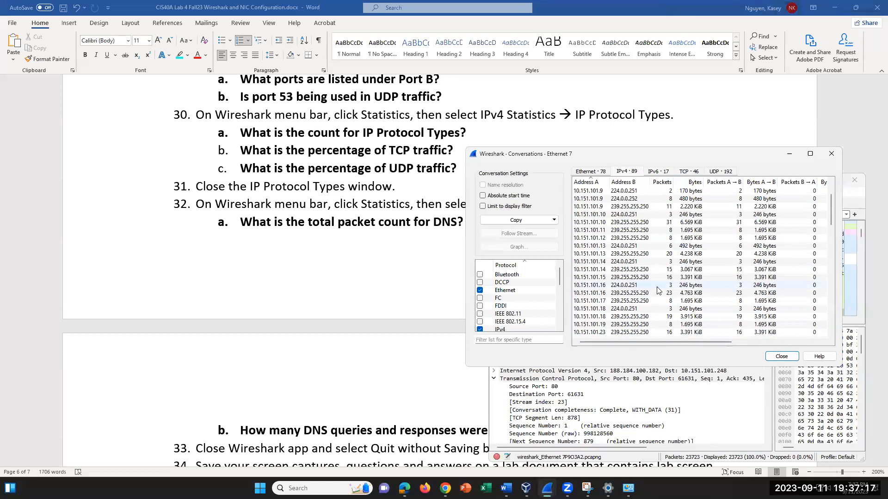
scroll(660, 285, "down", 2)
scroll(661, 287, "down", 8)
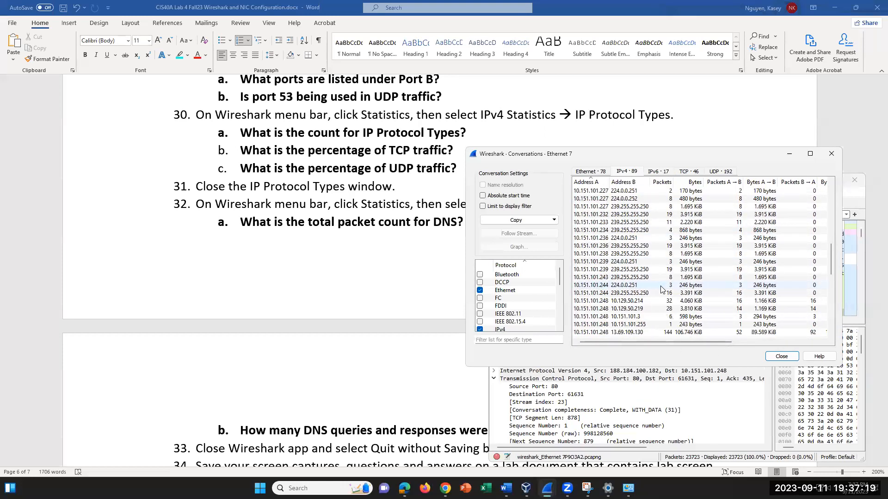
scroll(661, 289, "up", 9)
scroll(661, 289, "up", 3)
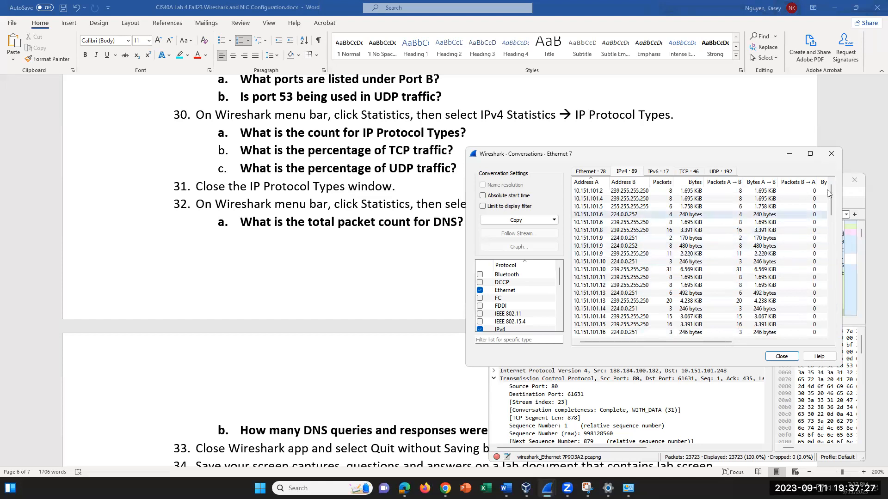
left_click(831, 153)
- Open Statistics > IPv4 Statistics > IP Protocol Types, move it aside, and select UDP (88.33%)
left_click(628, 193)
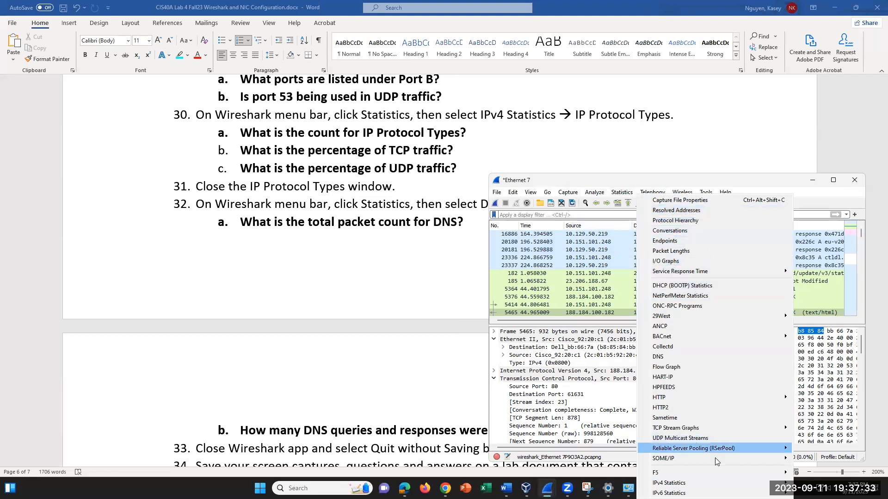
mouse_move(669, 483)
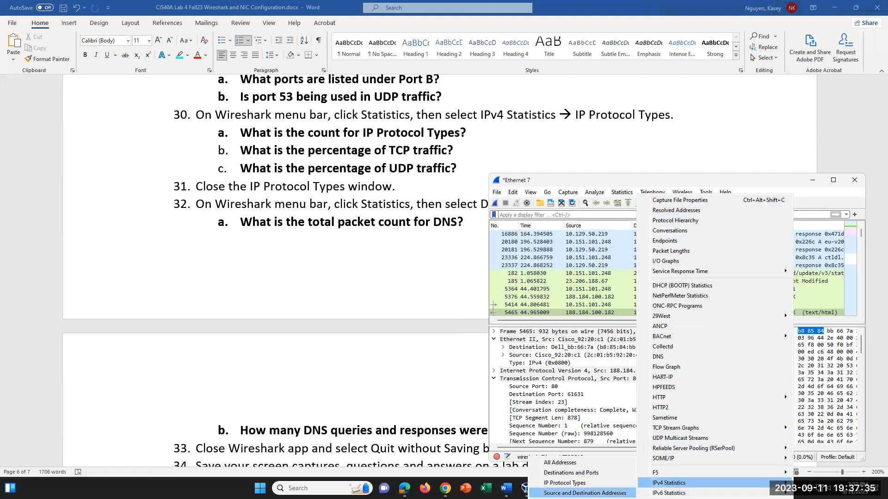
left_click(569, 483)
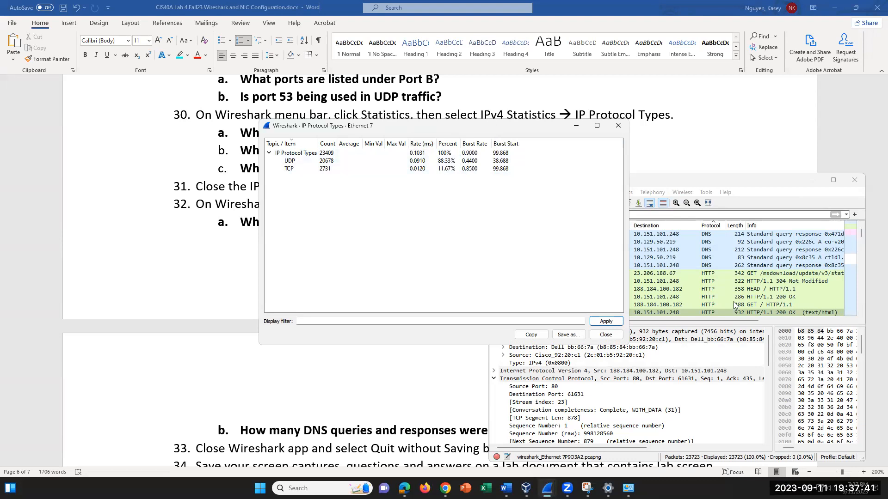
left_click_drag(492, 131, 709, 178)
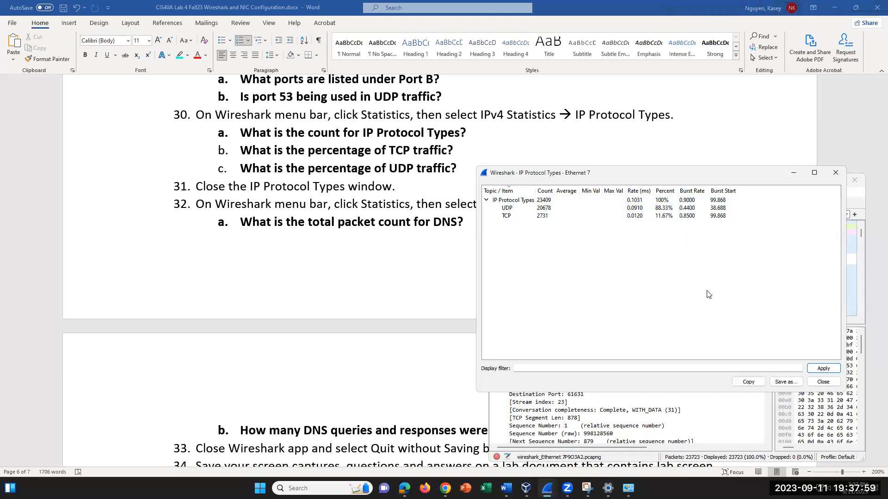
left_click(664, 209)
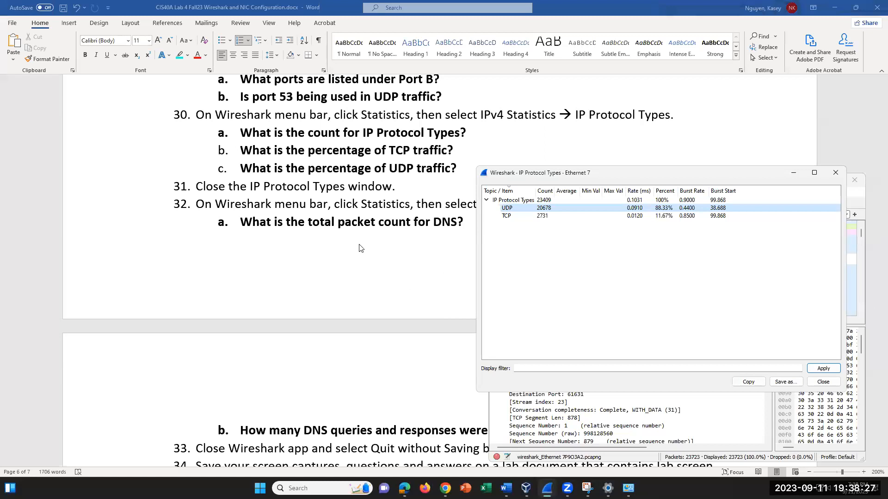
scroll(360, 248, "down", 3)
scroll(360, 248, "up", 1)
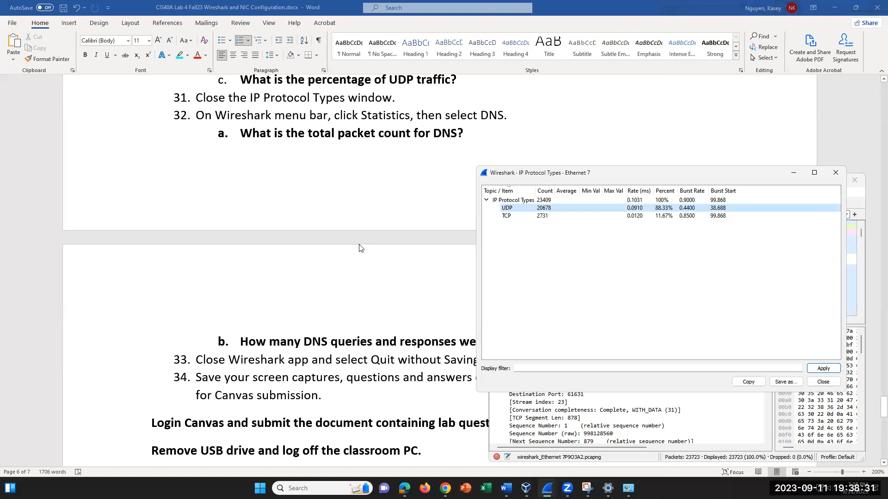
scroll(360, 248, "up", 1)
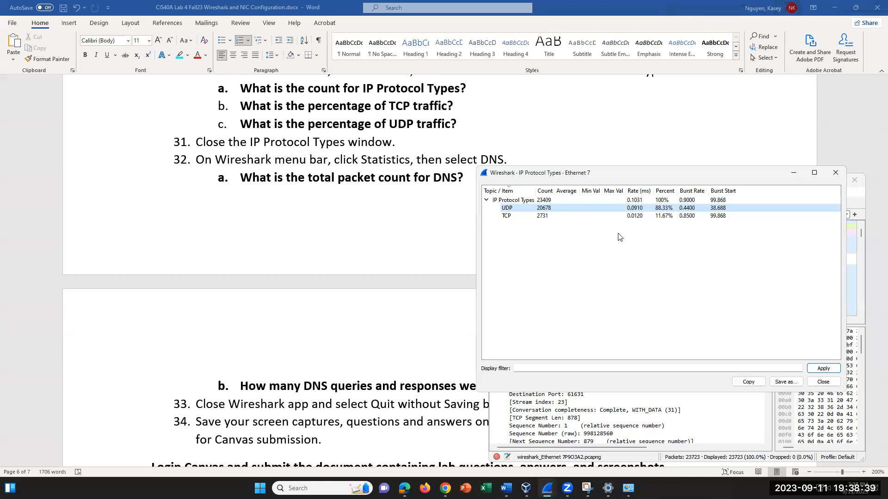
- Swap the IP Protocol Types window for Statistics > DNS, showing 30 queries and 30 responses
left_click(835, 173)
left_click(622, 192)
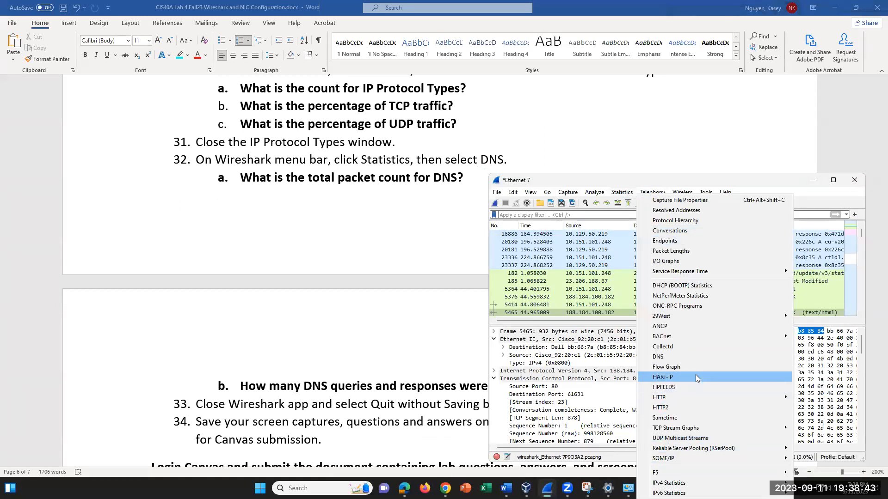
left_click(697, 358)
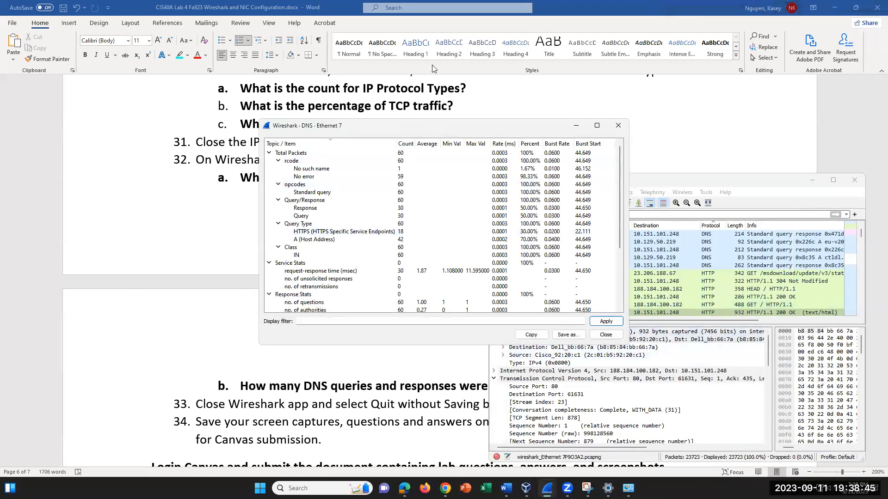
left_click_drag(461, 124, 613, 247)
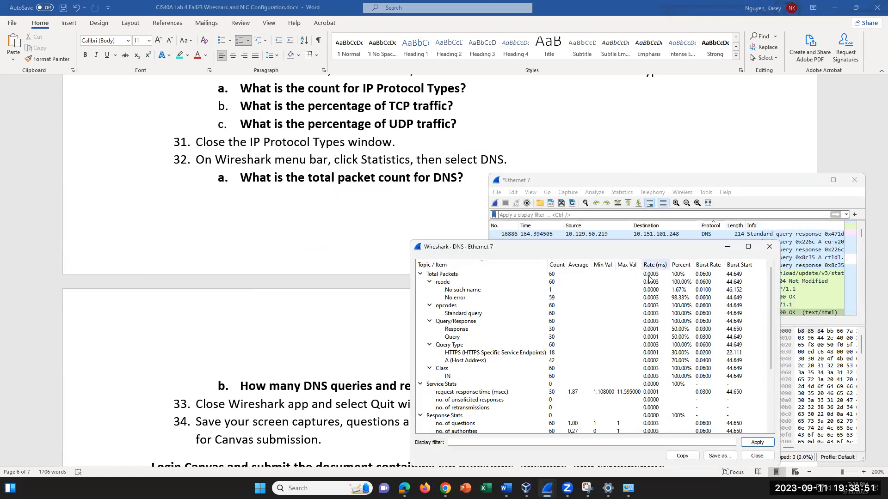
scroll(647, 305, "down", 5)
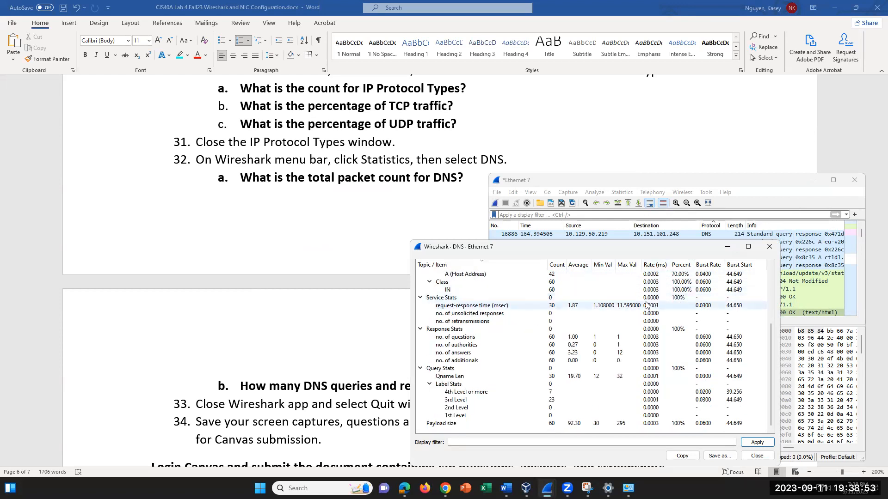
scroll(647, 306, "up", 4)
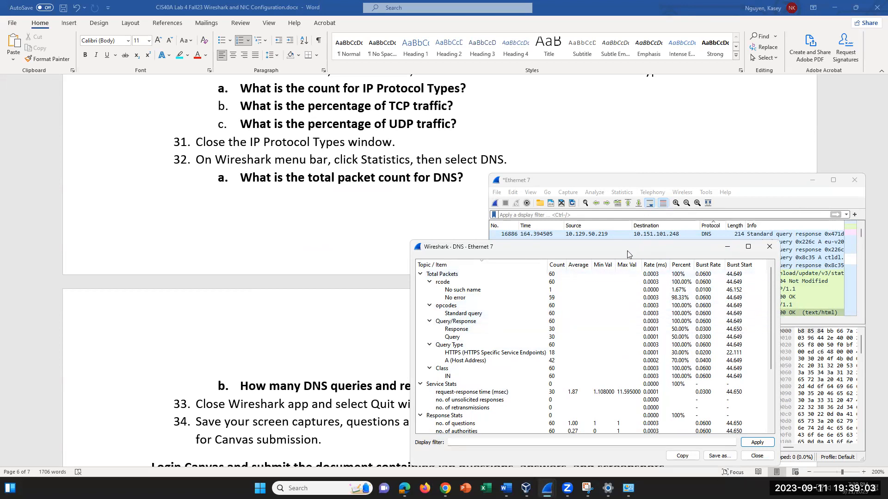
left_click_drag(629, 248, 649, 203)
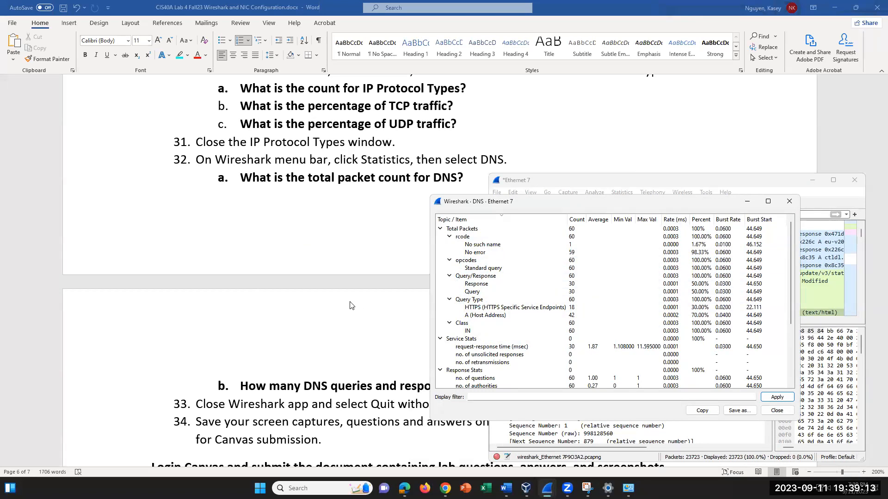
scroll(350, 303, "down", 2)
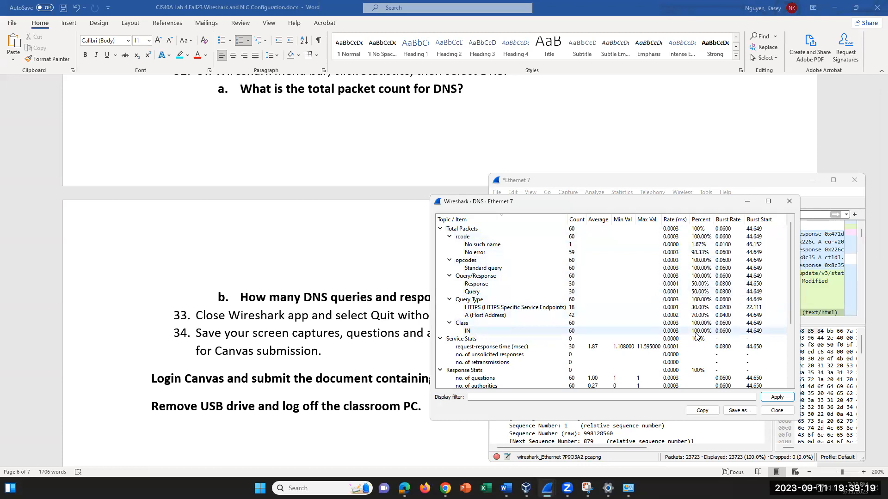
scroll(406, 225, "up", 1)
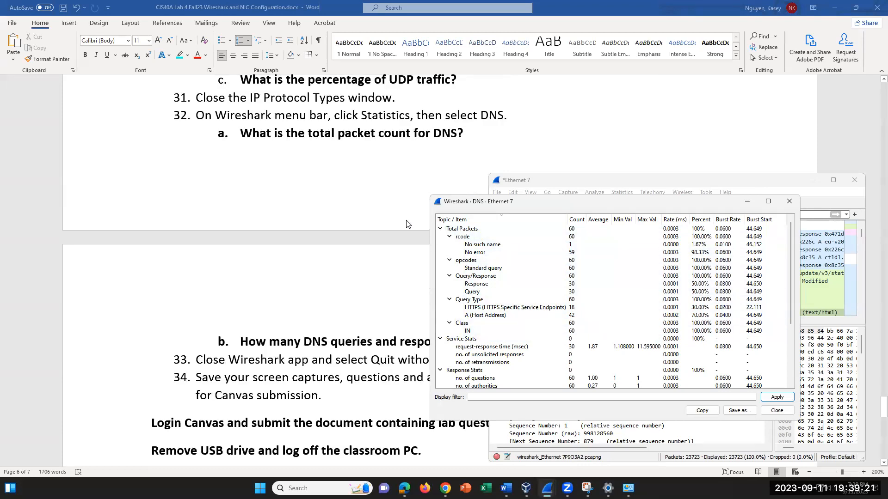
scroll(406, 225, "up", 2)
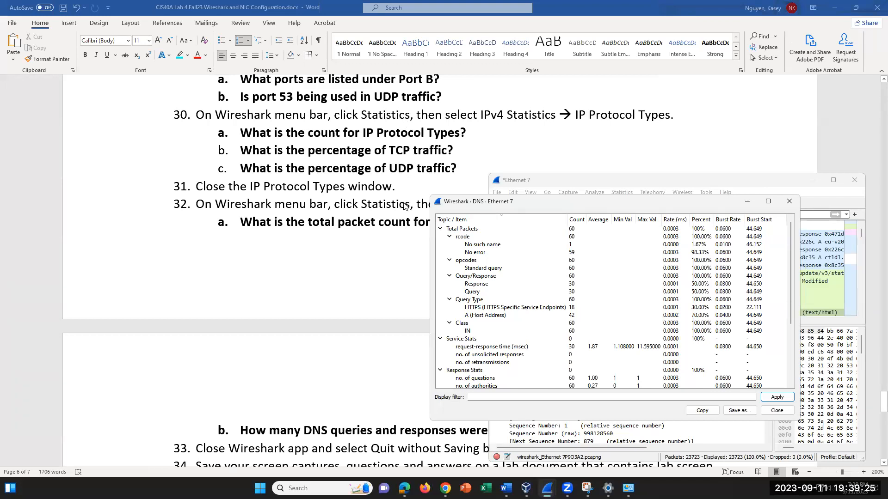
scroll(376, 222, "down", 2)
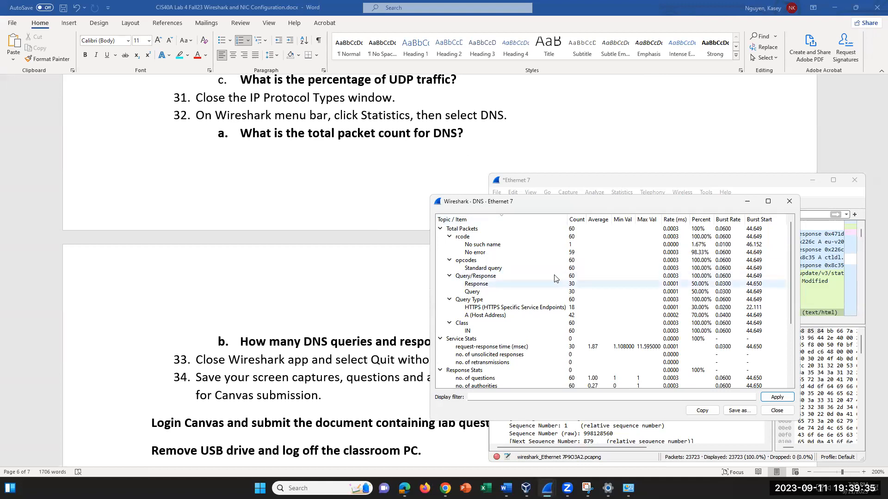
left_click(573, 229)
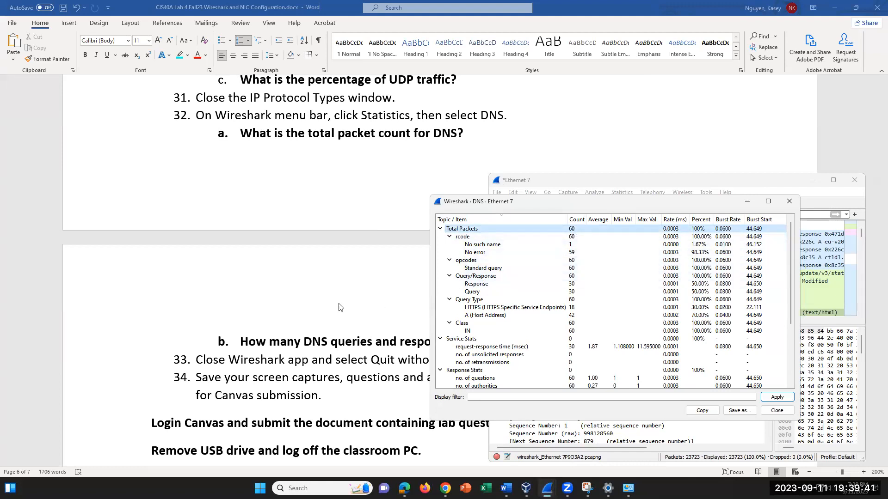
scroll(347, 305, "down", 2)
scroll(370, 294, "down", 2)
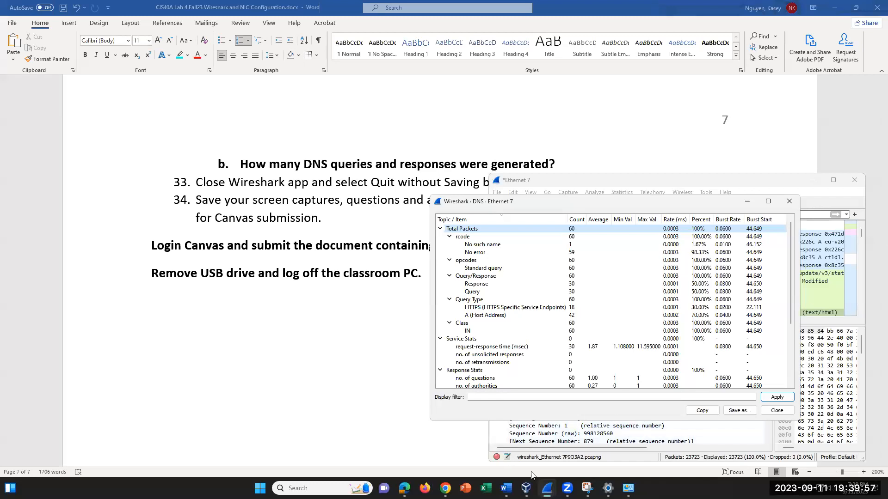
mouse_move(547, 488)
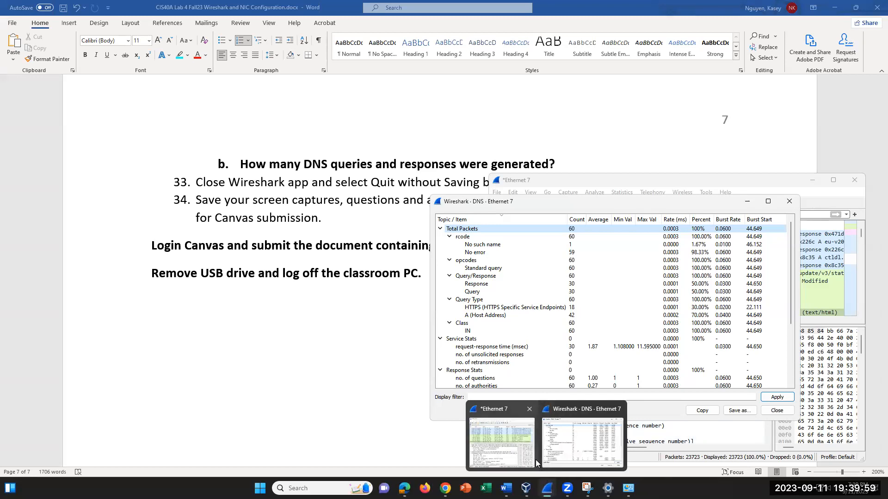